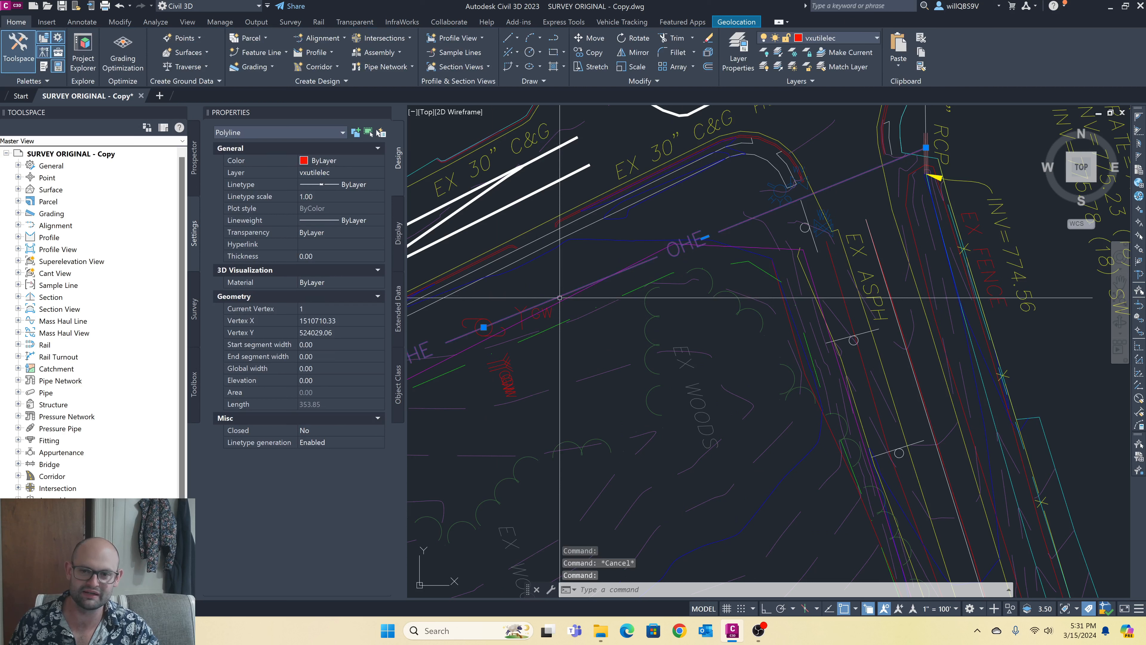
- Inspect the properties of the power pole survey point on the overhead electric line south of New Way Designs Road
{"action": "key", "text": "Escape"}
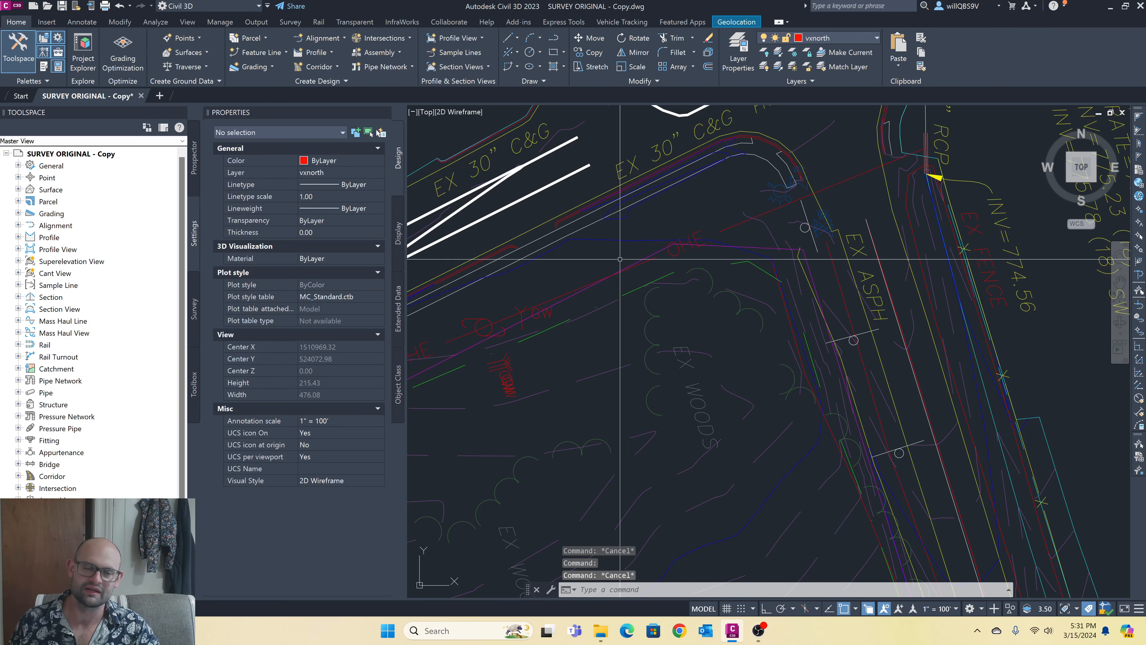
{"action": "left_click", "coordinate": [487, 321]}
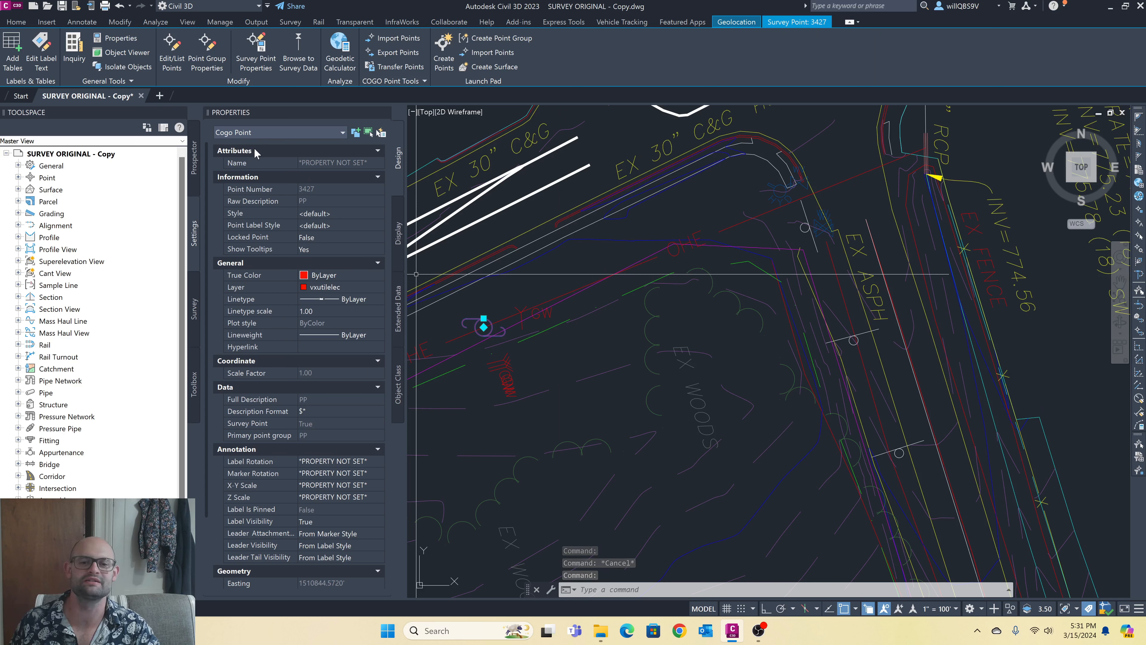
{"action": "key", "text": "Escape"}
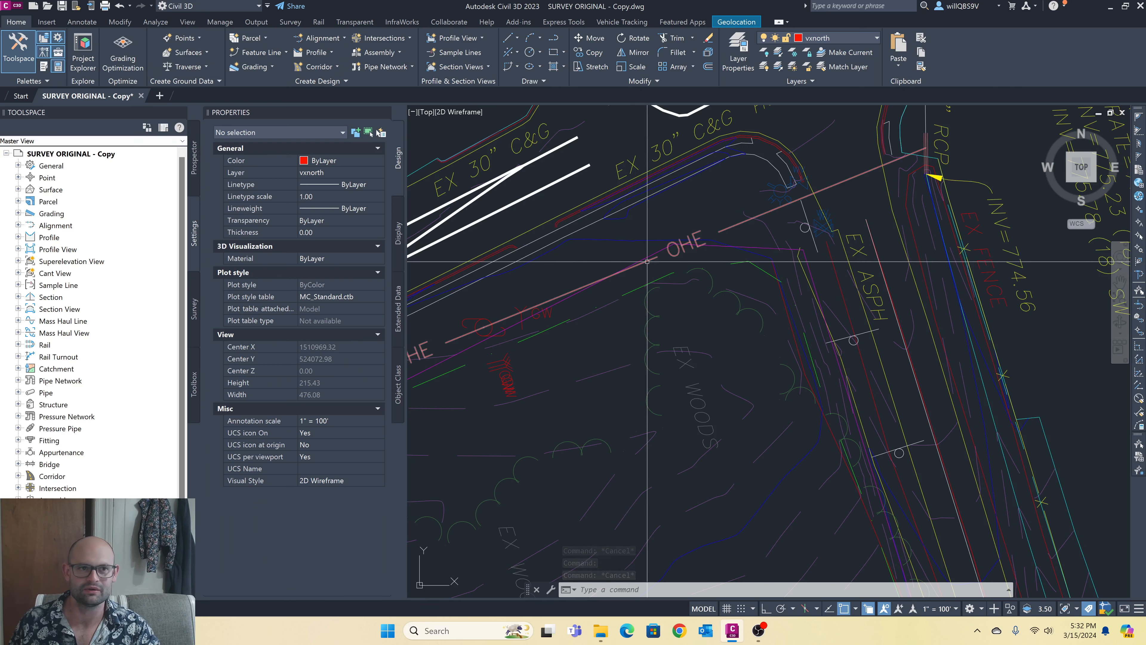
{"action": "scroll", "coordinate": [646, 262], "scroll_direction": "down", "scroll_amount": 2}
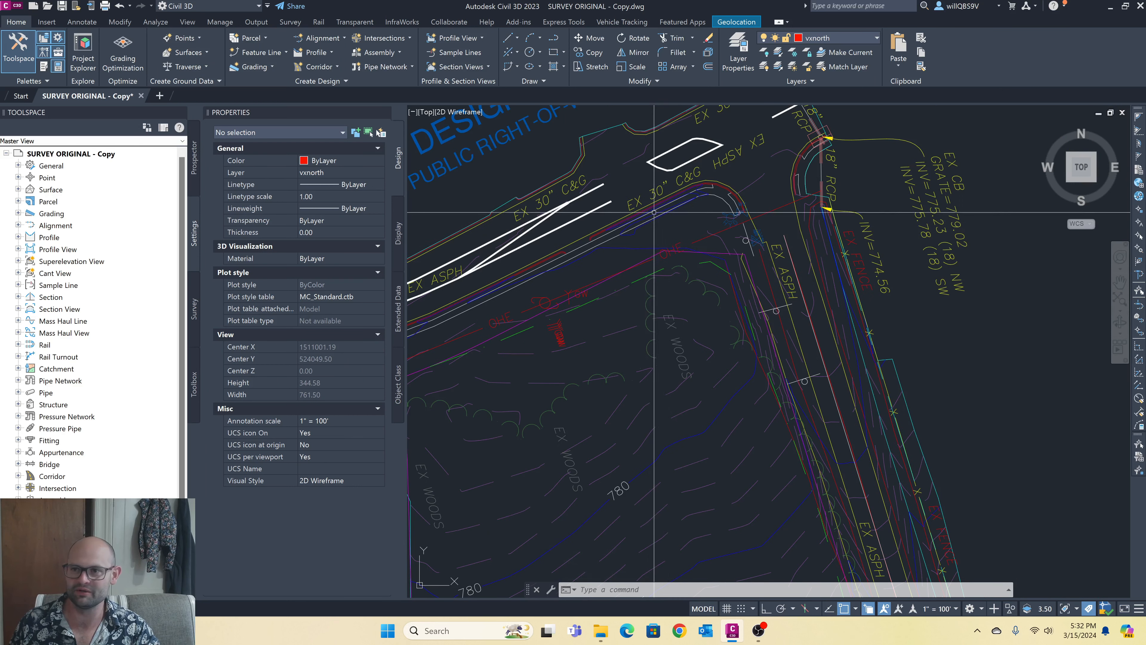
{"action": "scroll", "coordinate": [722, 214], "scroll_direction": "down", "scroll_amount": 2}
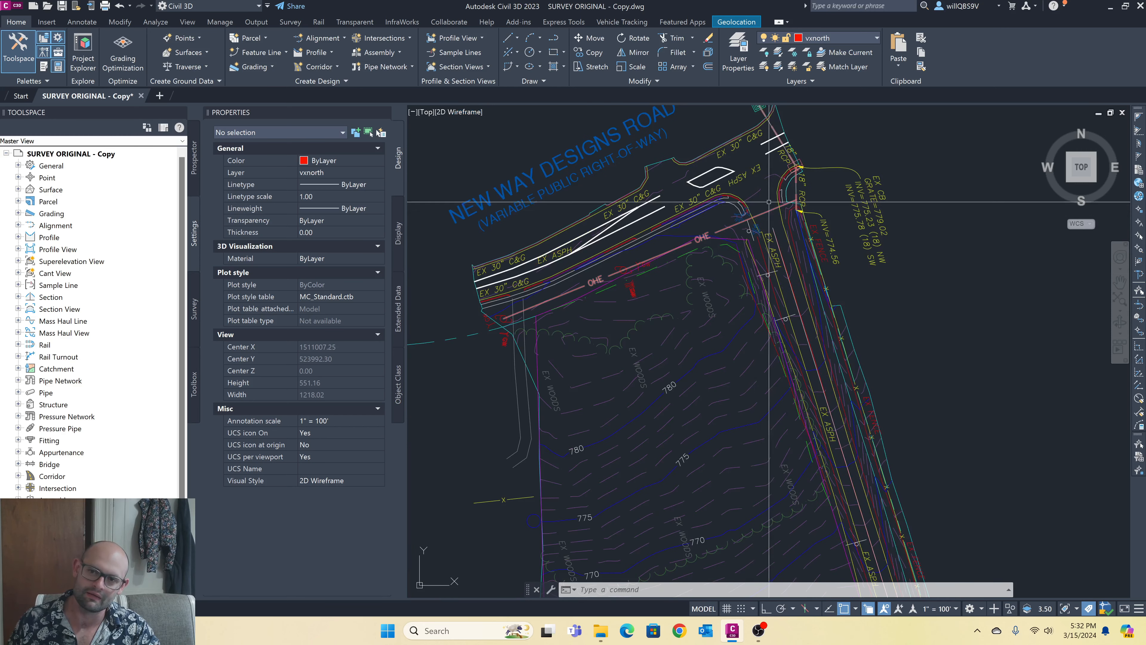
{"action": "left_click", "coordinate": [732, 171]}
{"action": "key", "text": "Escape"}
{"action": "key", "text": "Escape"}
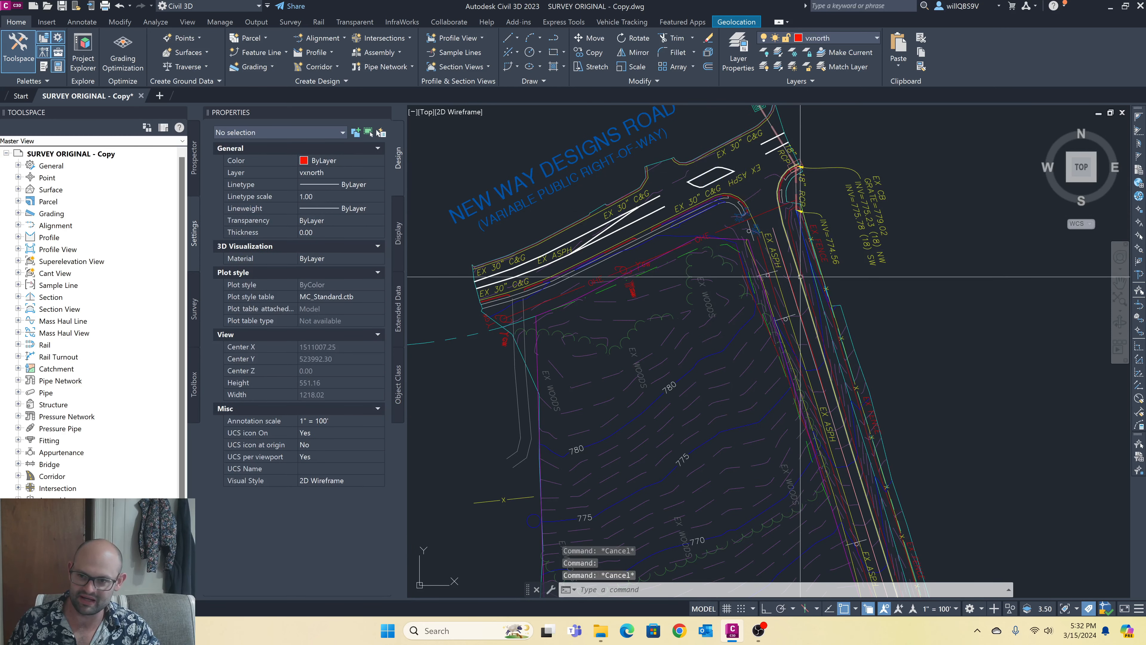
- Inspect the properties of the two sign survey points along the west edge of the asphalt road
{"action": "scroll", "coordinate": [769, 278], "scroll_direction": "up", "scroll_amount": 2}
{"action": "left_click", "coordinate": [751, 259]}
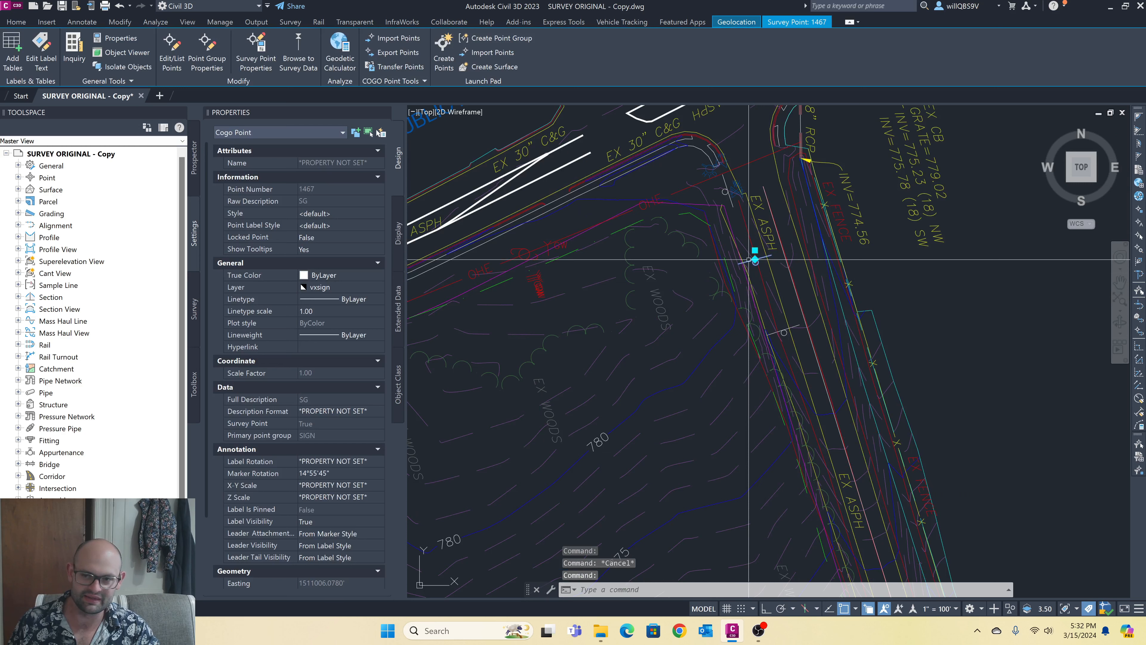
{"action": "key", "text": "Escape"}
{"action": "scroll", "coordinate": [749, 260], "scroll_direction": "up", "scroll_amount": 4}
{"action": "left_click", "coordinate": [764, 332]}
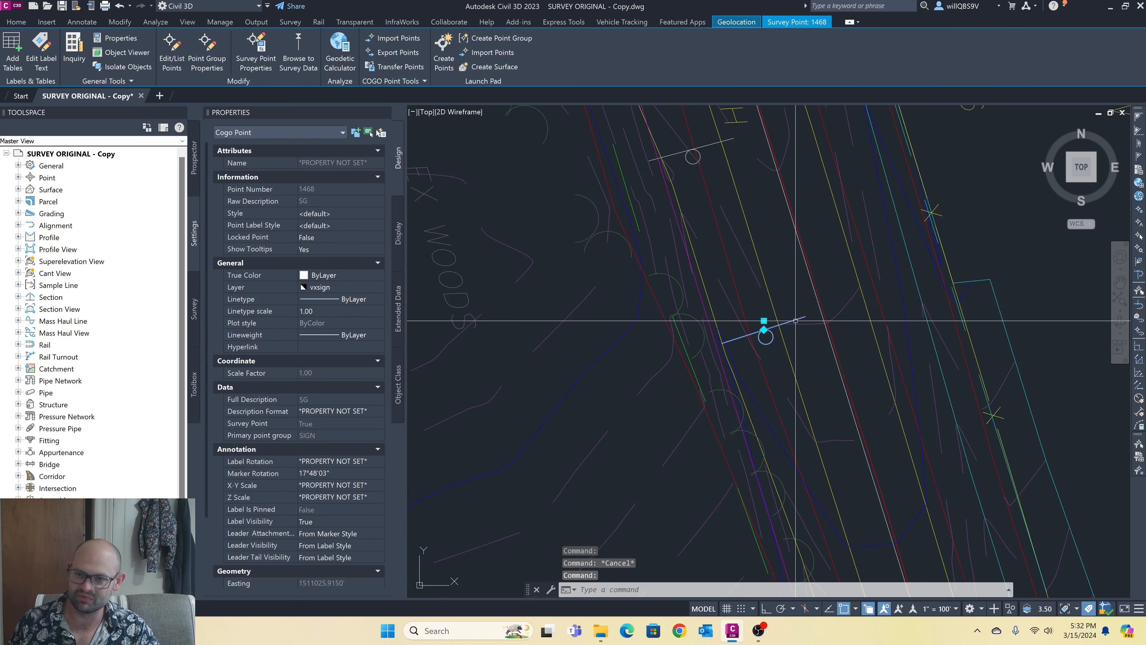
{"action": "scroll", "coordinate": [795, 321], "scroll_direction": "down", "scroll_amount": 5}
{"action": "key", "text": "Escape"}
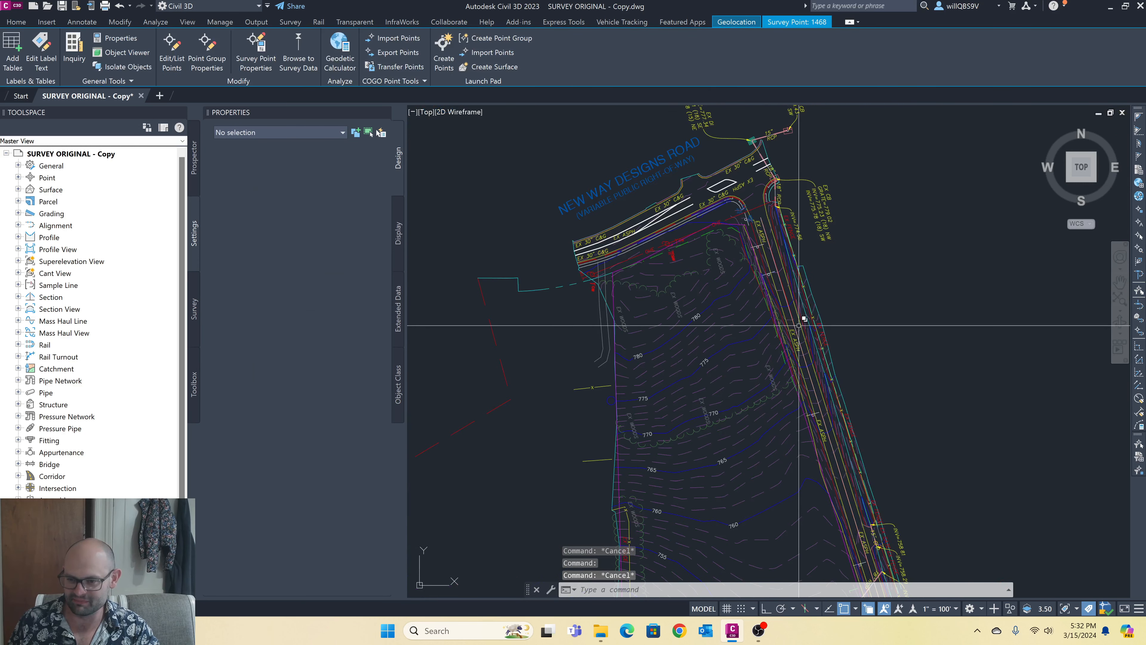
- Examine the EG-SURVEY surface in 3D with the Object Viewer, then return to the plan view with nothing selected
{"action": "scroll", "coordinate": [811, 381], "scroll_direction": "up", "scroll_amount": 6}
{"action": "scroll", "coordinate": [787, 311], "scroll_direction": "down", "scroll_amount": 8}
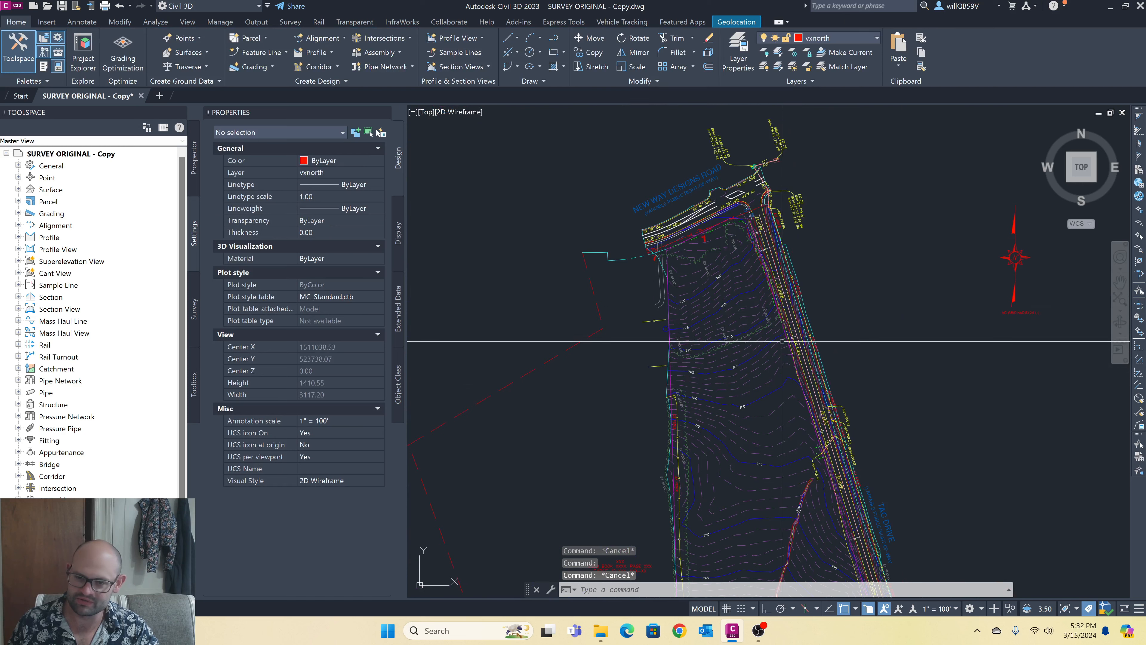
{"action": "left_click", "coordinate": [755, 400]}
{"action": "scroll", "coordinate": [751, 398], "scroll_direction": "up", "scroll_amount": 5}
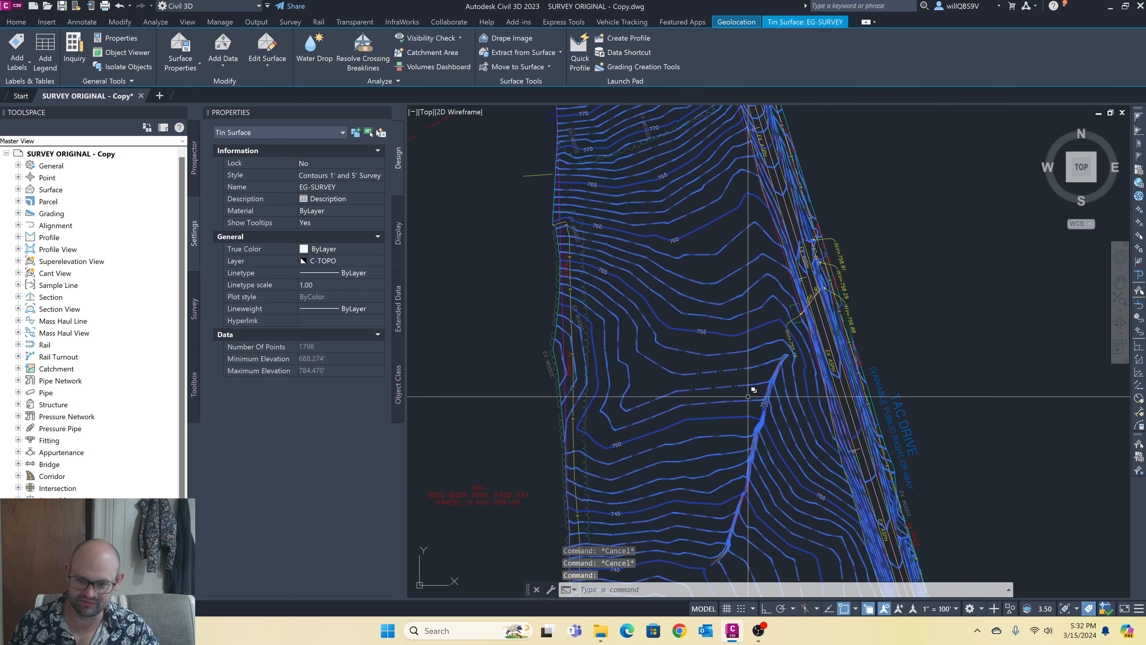
{"action": "scroll", "coordinate": [748, 397], "scroll_direction": "down", "scroll_amount": 5}
{"action": "right_click", "coordinate": [723, 429]}
{"action": "left_click", "coordinate": [753, 514]}
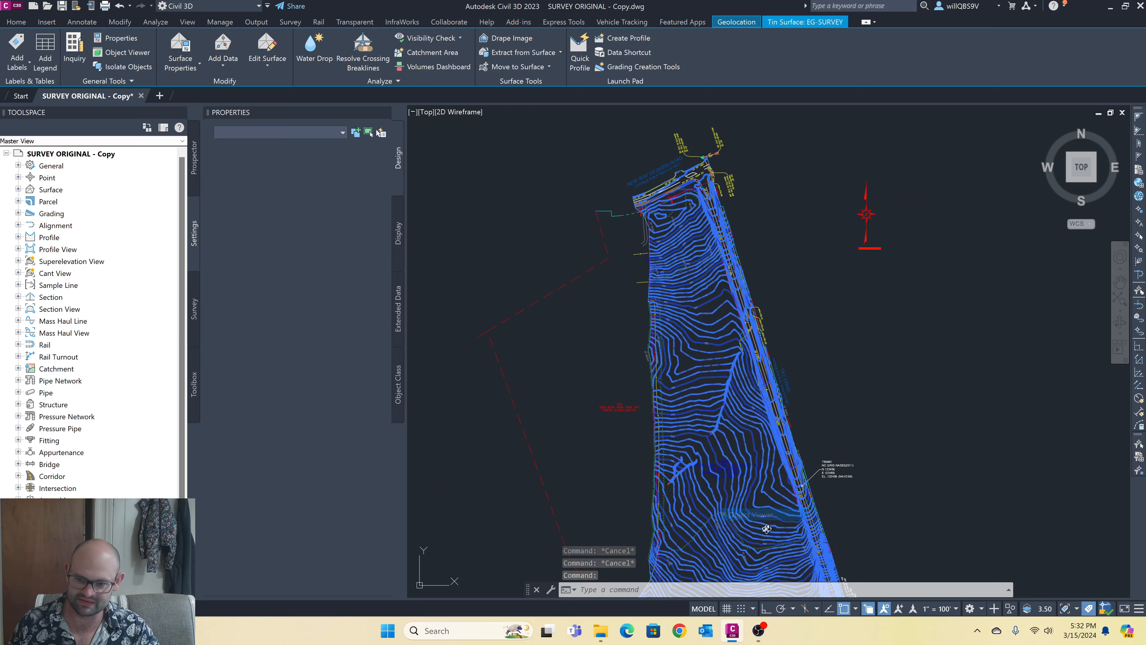
{"action": "mouse_move", "coordinate": [644, 509]}
{"action": "left_mouse_down"}
{"action": "mouse_move", "coordinate": [536, 380]}
{"action": "mouse_move", "coordinate": [538, 348]}
{"action": "mouse_move", "coordinate": [588, 332]}
{"action": "mouse_move", "coordinate": [554, 315]}
{"action": "mouse_move", "coordinate": [593, 320]}
{"action": "mouse_move", "coordinate": [422, 389]}
{"action": "mouse_move", "coordinate": [481, 393]}
{"action": "mouse_move", "coordinate": [412, 361]}
{"action": "left_mouse_up"}
{"action": "scroll", "coordinate": [628, 365], "scroll_direction": "up", "scroll_amount": 3}
{"action": "scroll", "coordinate": [588, 350], "scroll_direction": "down", "scroll_amount": 3}
{"action": "key", "text": "Escape"}
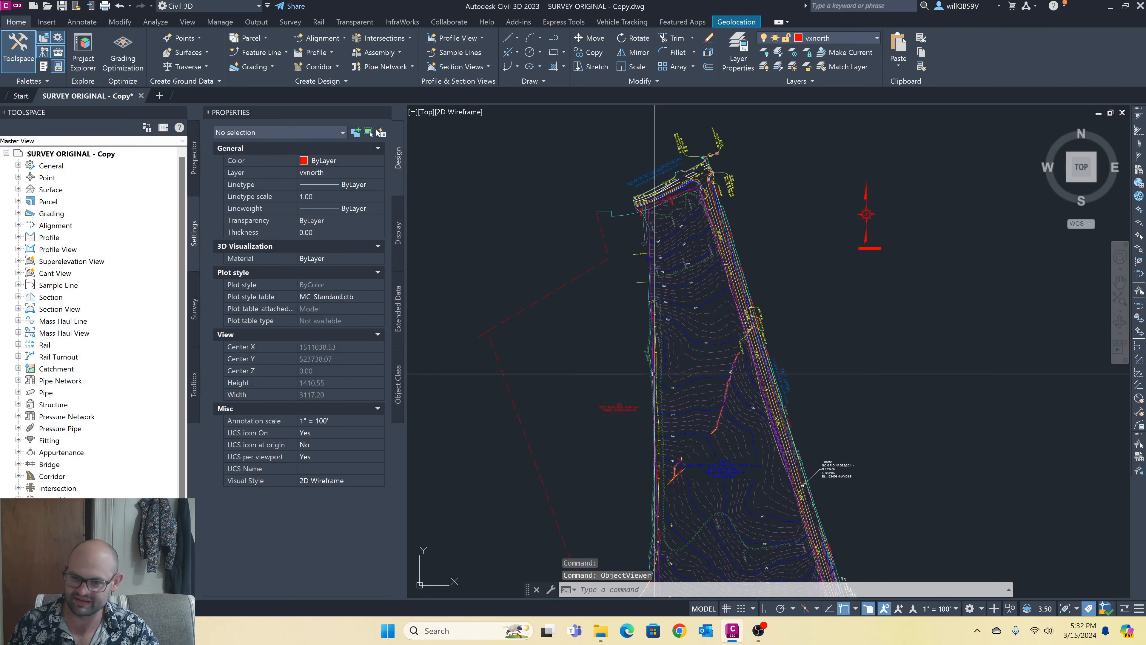
- Turn on and thaw all layers in the drawing with the LAYON and LAYTHW commands
{"action": "scroll", "coordinate": [659, 374], "scroll_direction": "down", "scroll_amount": 5}
{"action": "scroll", "coordinate": [715, 361], "scroll_direction": "up", "scroll_amount": 3}
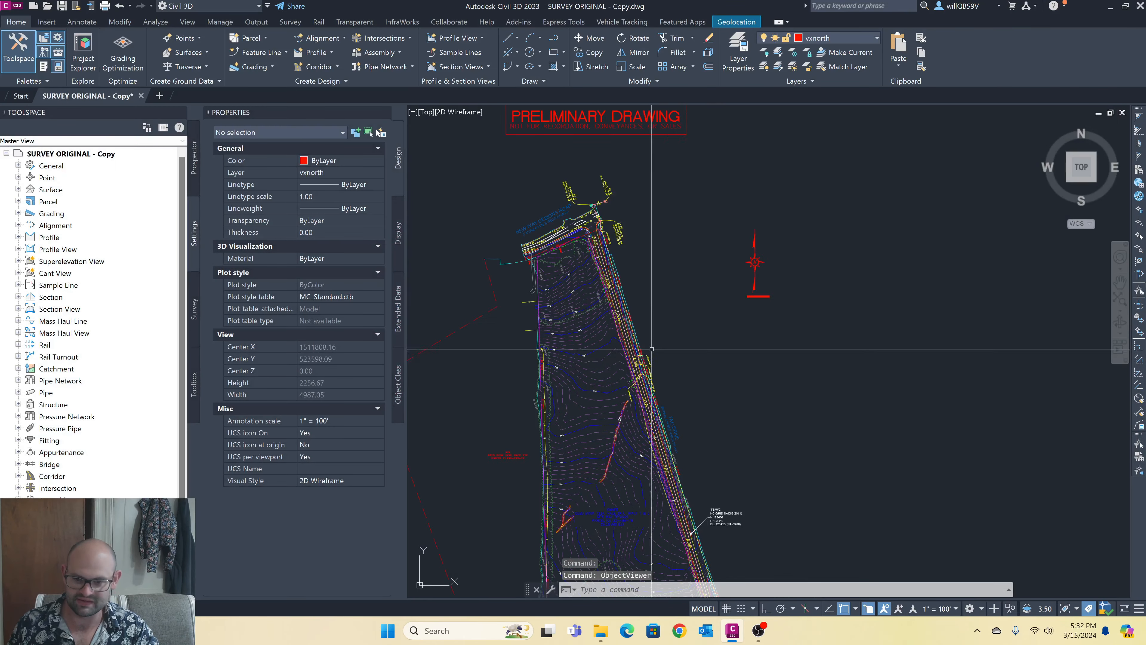
{"action": "scroll", "coordinate": [651, 356], "scroll_direction": "up", "scroll_amount": 4}
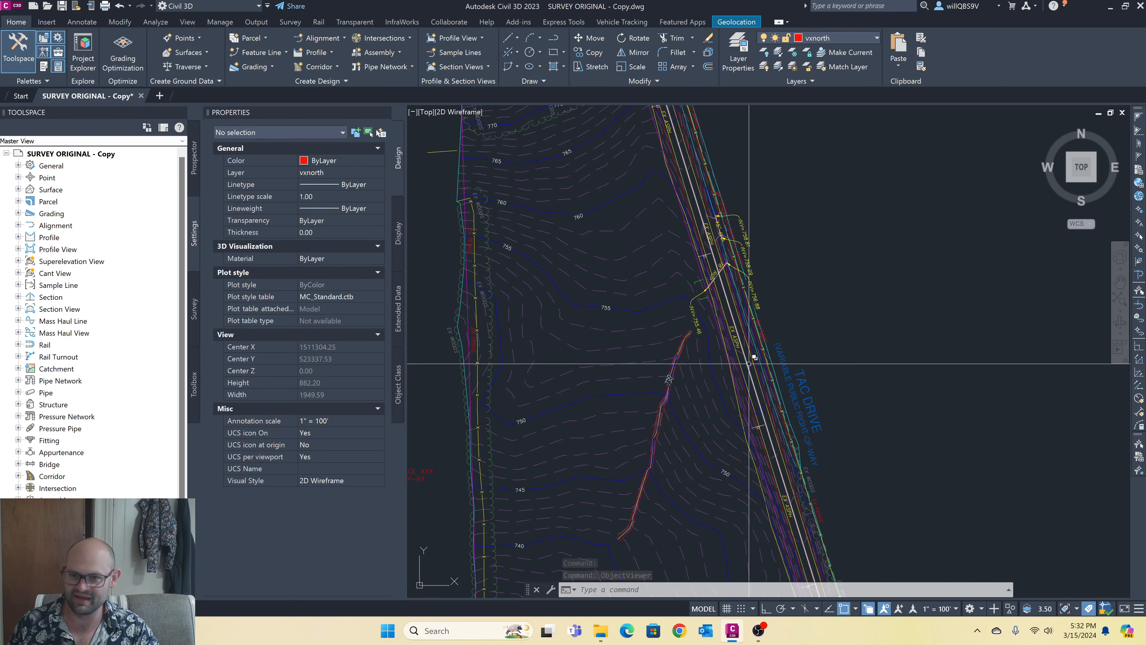
{"action": "scroll", "coordinate": [645, 203], "scroll_direction": "down", "scroll_amount": 4}
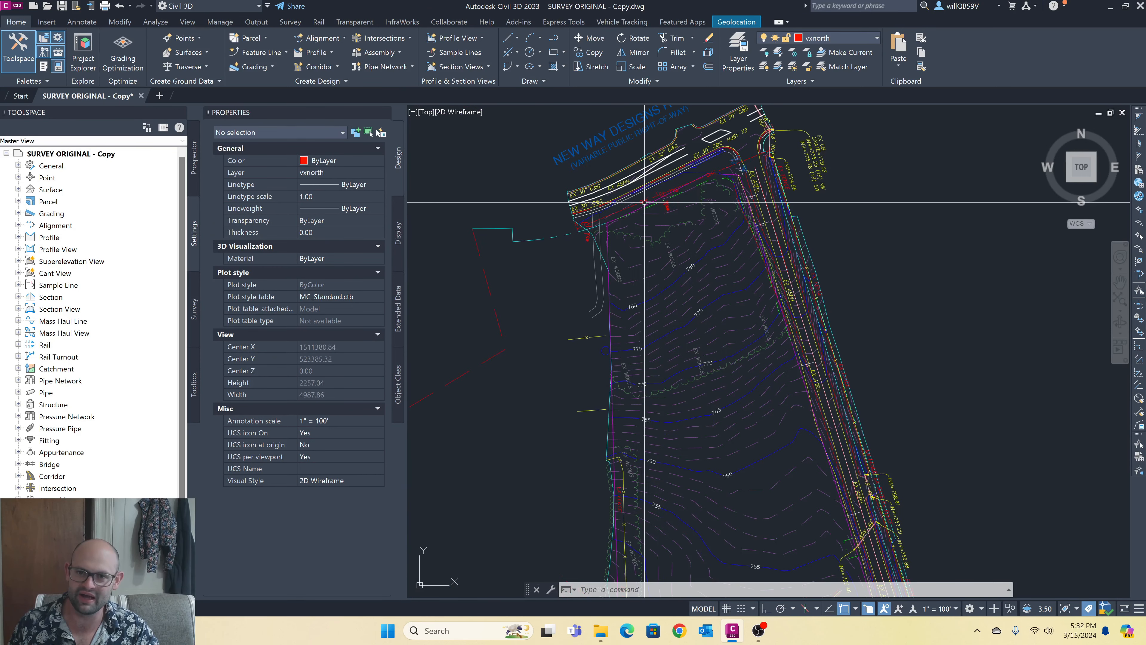
{"action": "scroll", "coordinate": [622, 205], "scroll_direction": "down", "scroll_amount": 4}
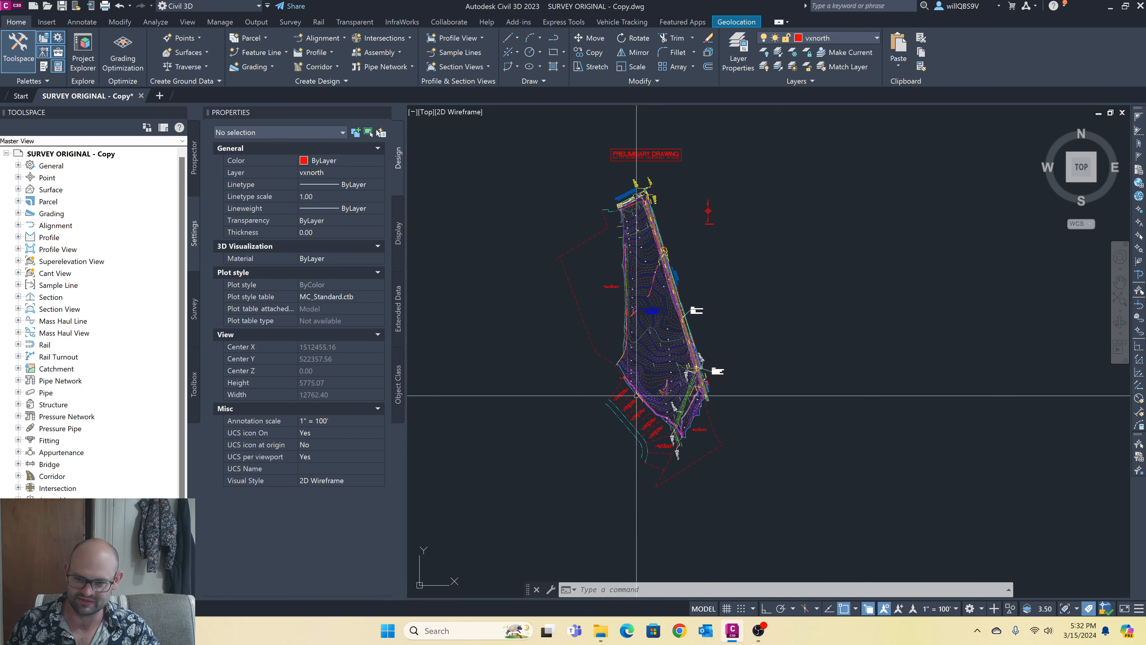
{"action": "scroll", "coordinate": [636, 395], "scroll_direction": "up", "scroll_amount": 6}
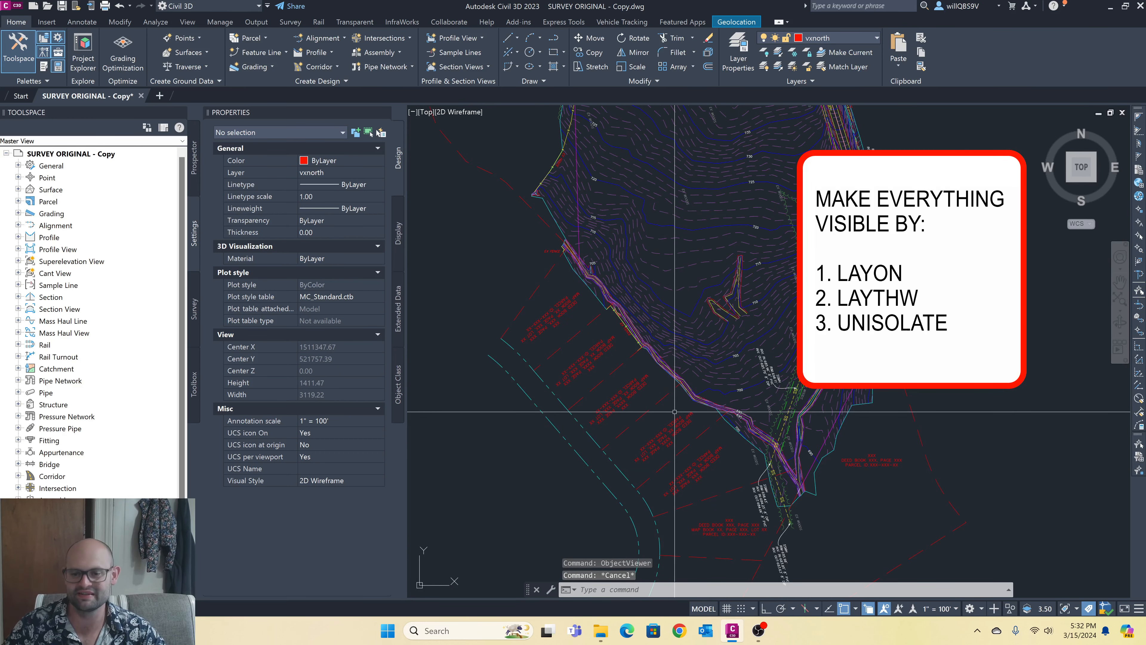
{"action": "type", "text": "LAYON"}
{"action": "key", "text": "Return"}
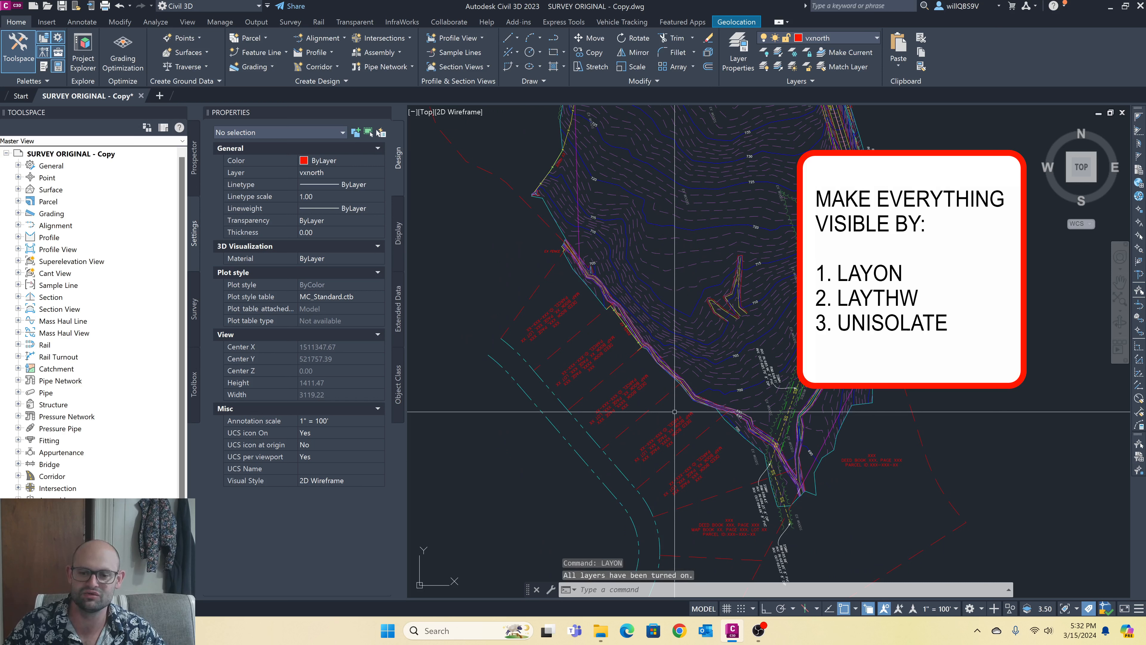
{"action": "type", "text": "lath"}
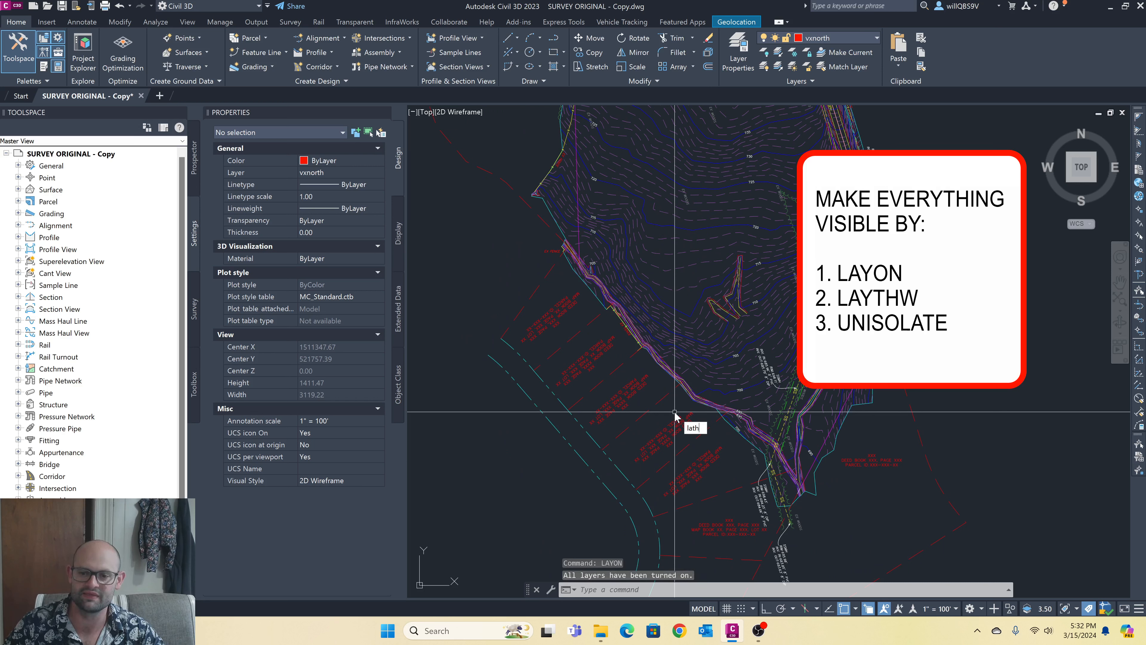
{"action": "key", "text": "Return"}
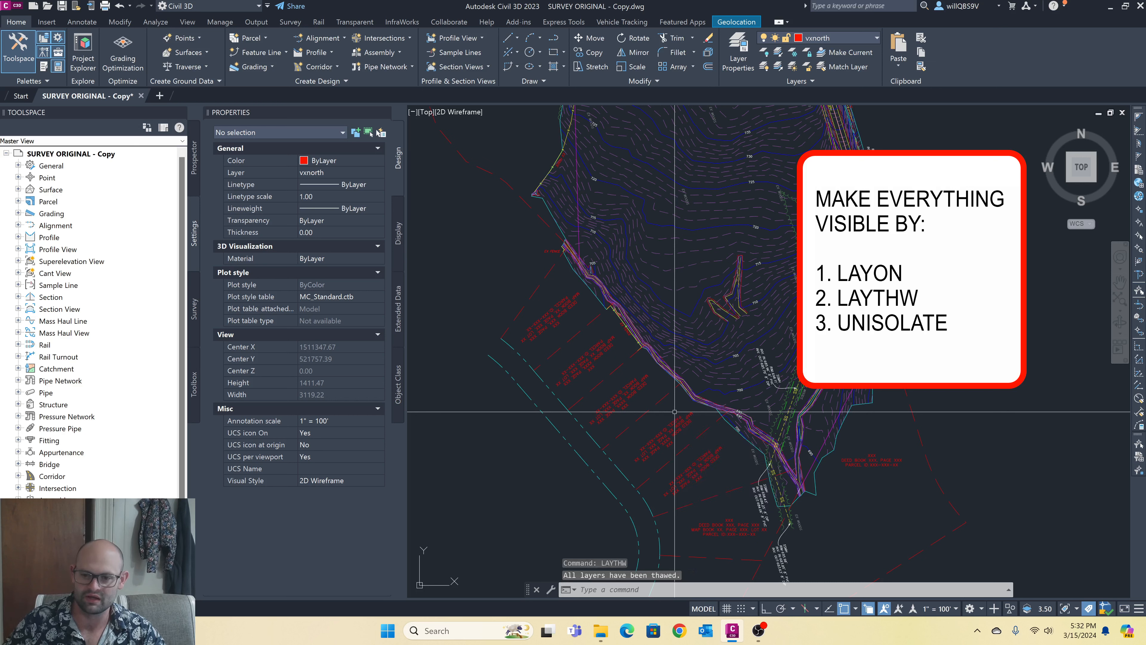
- Restore any isolated or hidden objects in the drawing with the UNISOLATE command
{"action": "type", "text": "unisolate"}
{"action": "key", "text": "Return"}
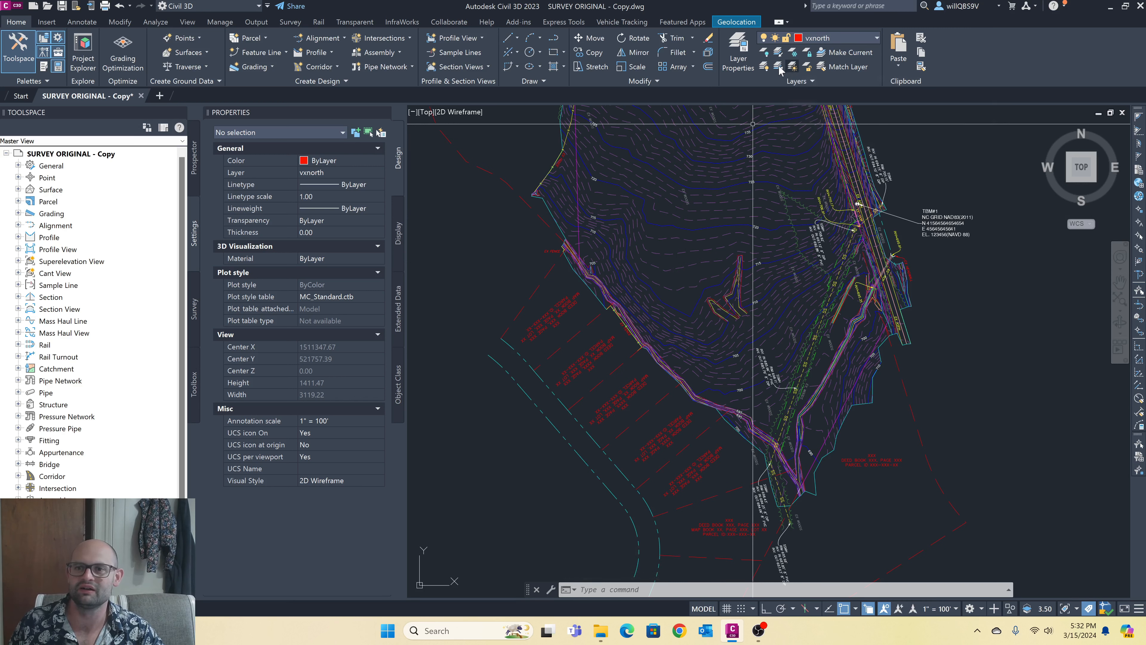
{"action": "left_click", "coordinate": [763, 67]}
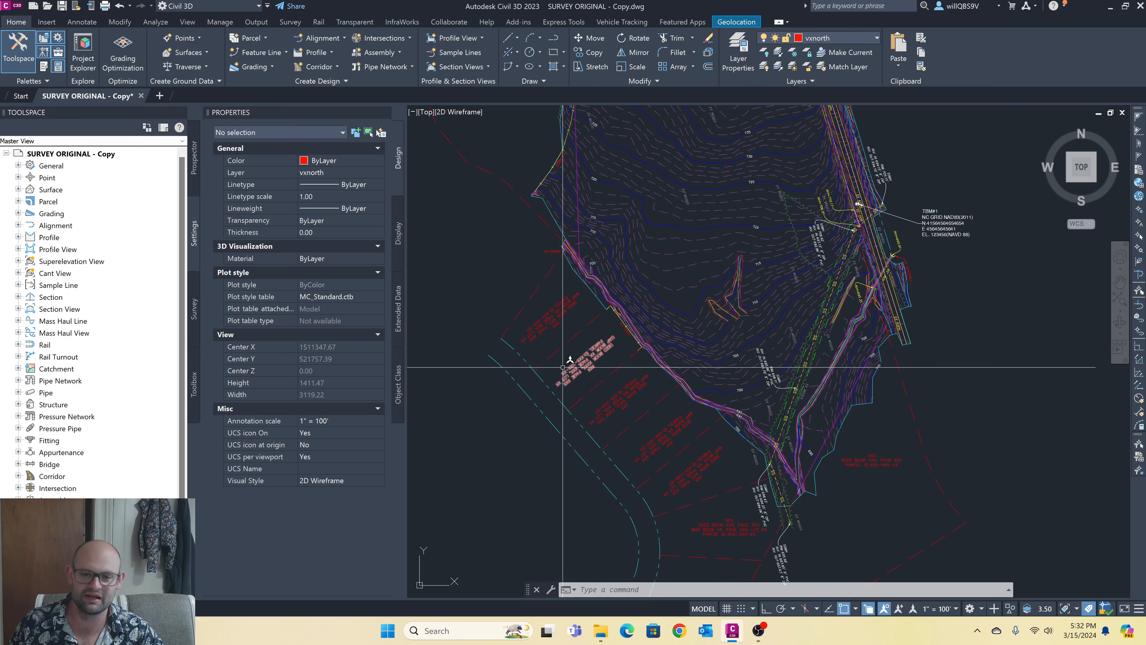
- Examine the southern part of the survey, checking the extent of the EG-SURVEY surface and the surrounding linework
{"action": "scroll", "coordinate": [520, 320], "scroll_direction": "down", "scroll_amount": 4}
{"action": "scroll", "coordinate": [617, 411], "scroll_direction": "up", "scroll_amount": 2}
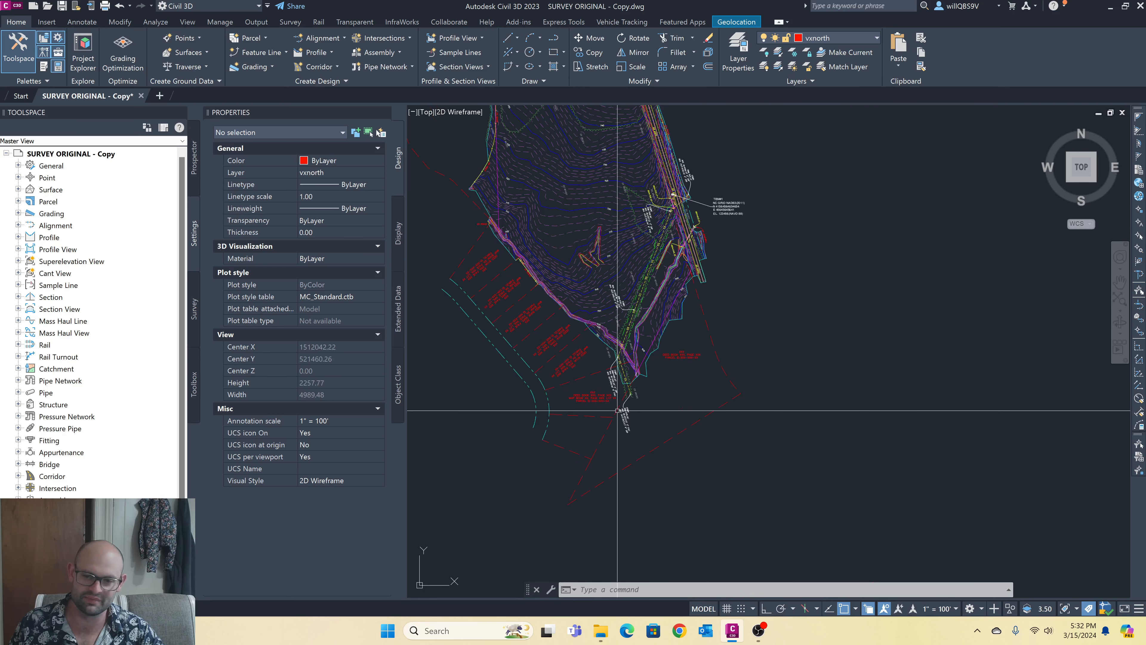
{"action": "scroll", "coordinate": [630, 285], "scroll_direction": "up", "scroll_amount": 4}
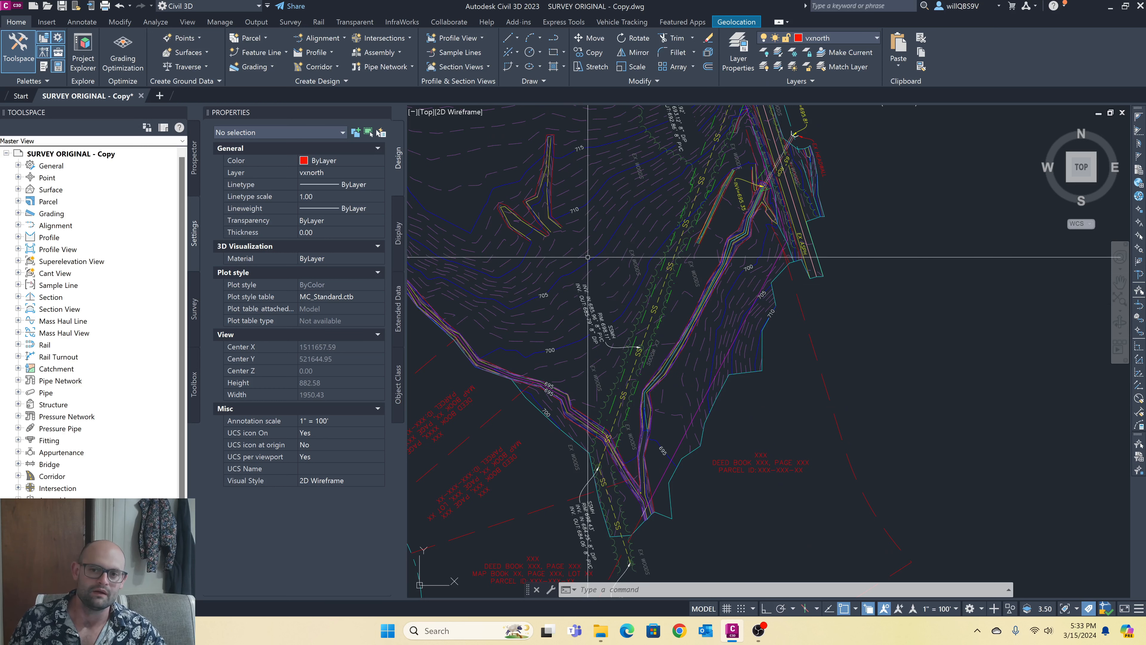
{"action": "left_click", "coordinate": [593, 258]}
{"action": "scroll", "coordinate": [573, 178], "scroll_direction": "down", "scroll_amount": 8}
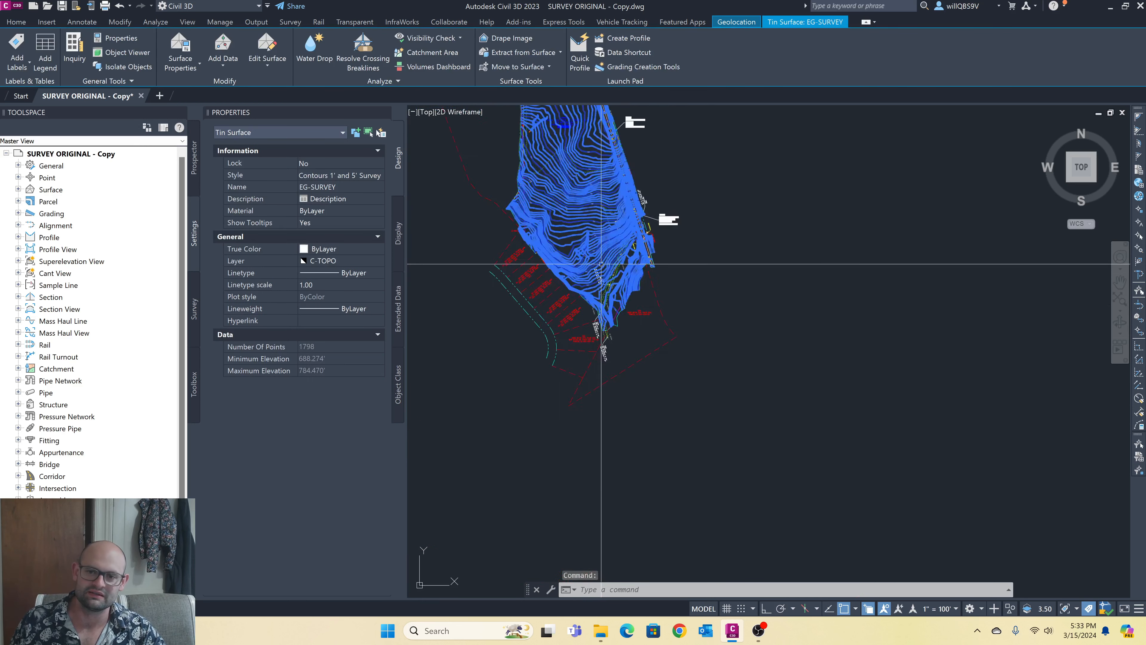
{"action": "scroll", "coordinate": [574, 178], "scroll_direction": "up", "scroll_amount": 8}
{"action": "key", "text": "Escape"}
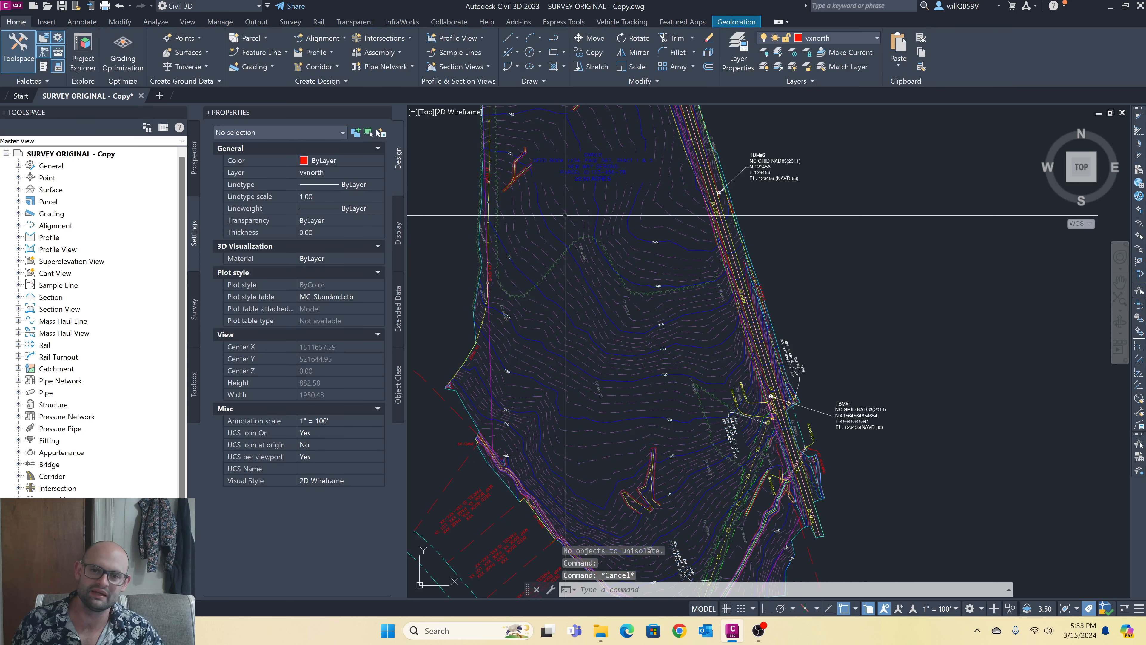
{"action": "mouse_move", "coordinate": [563, 207]}
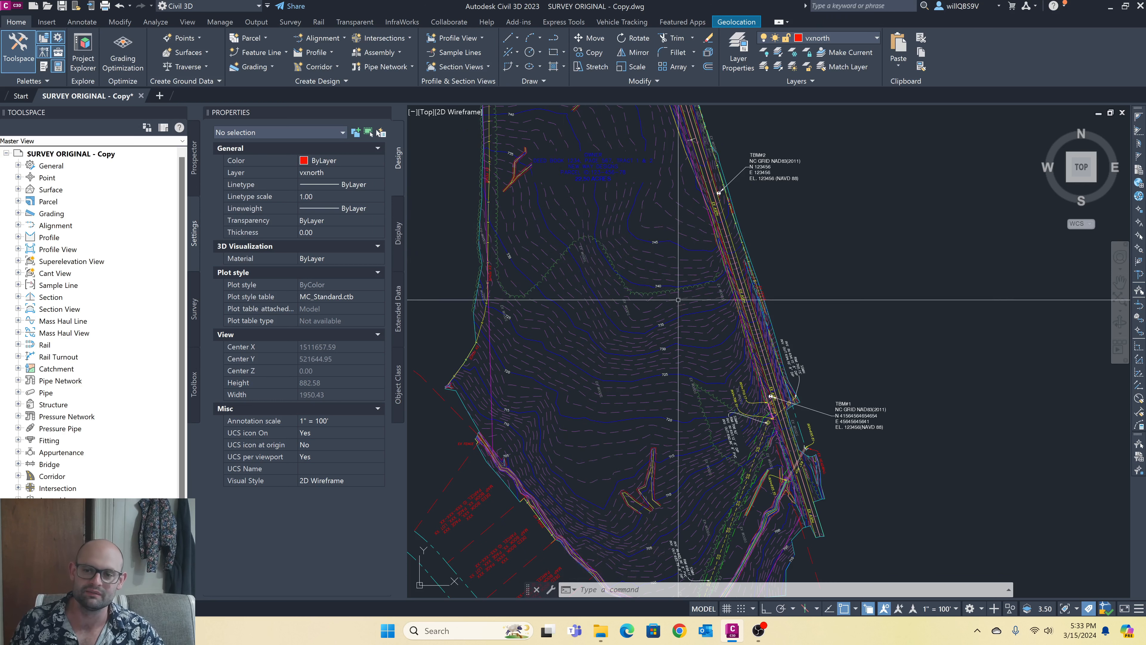
{"action": "mouse_move", "coordinate": [730, 258]}
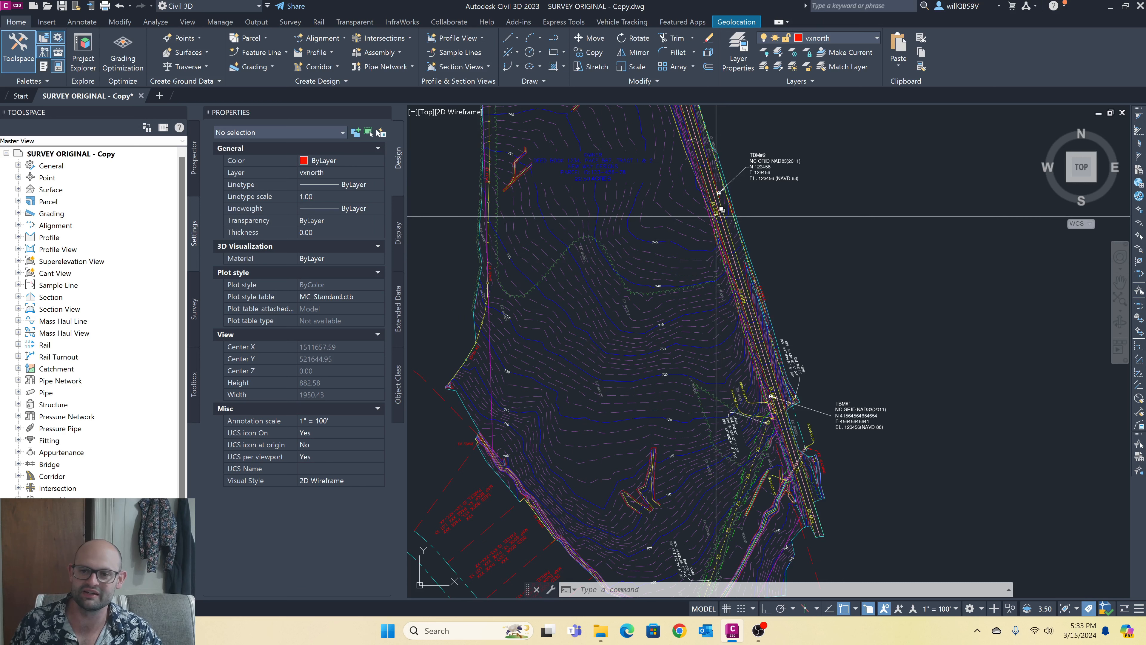
{"action": "mouse_move", "coordinate": [716, 217]}
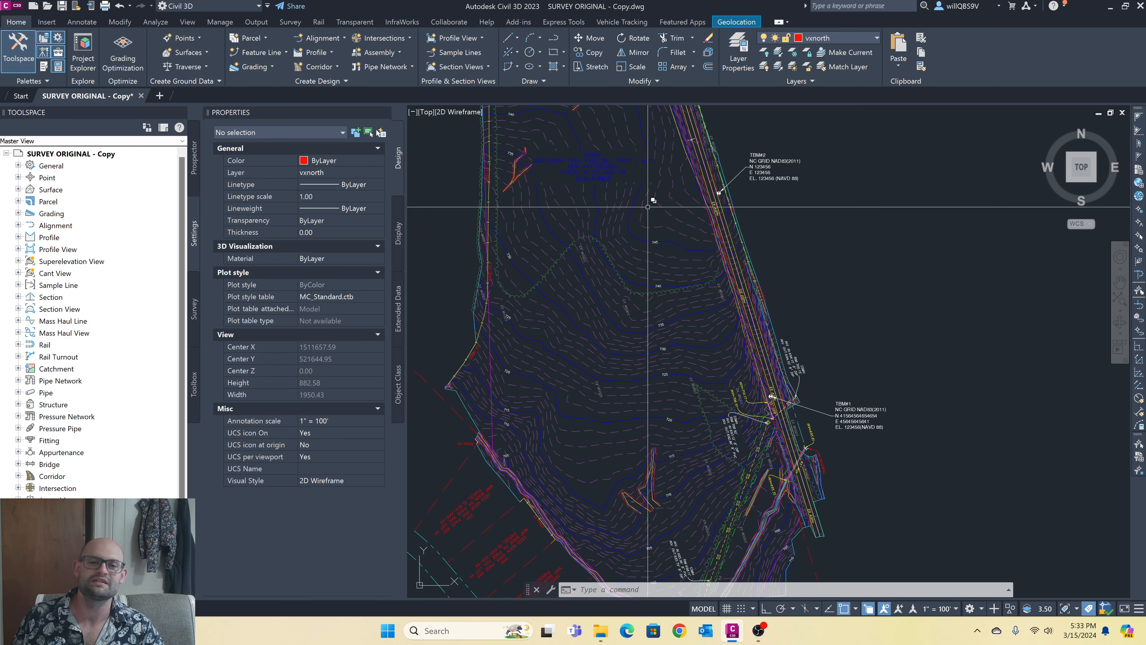
- Open the Layer Properties Manager and review the names and properties of all the survey layers
{"action": "left_click", "coordinate": [733, 67]}
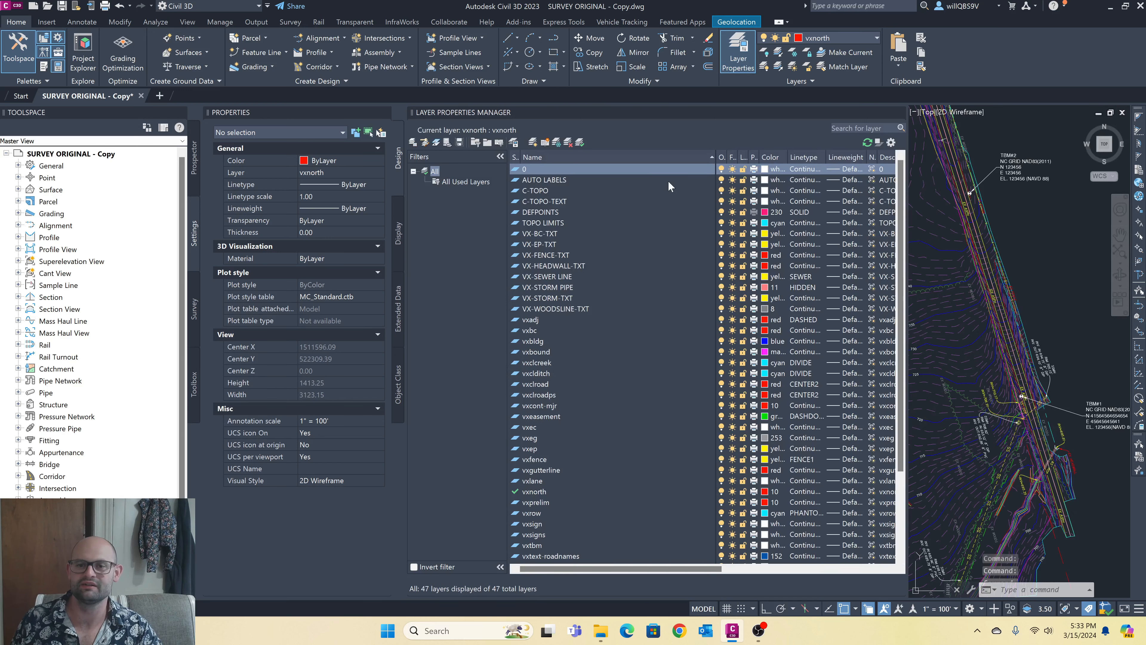
{"action": "scroll", "coordinate": [544, 258], "scroll_direction": "down", "scroll_amount": 4}
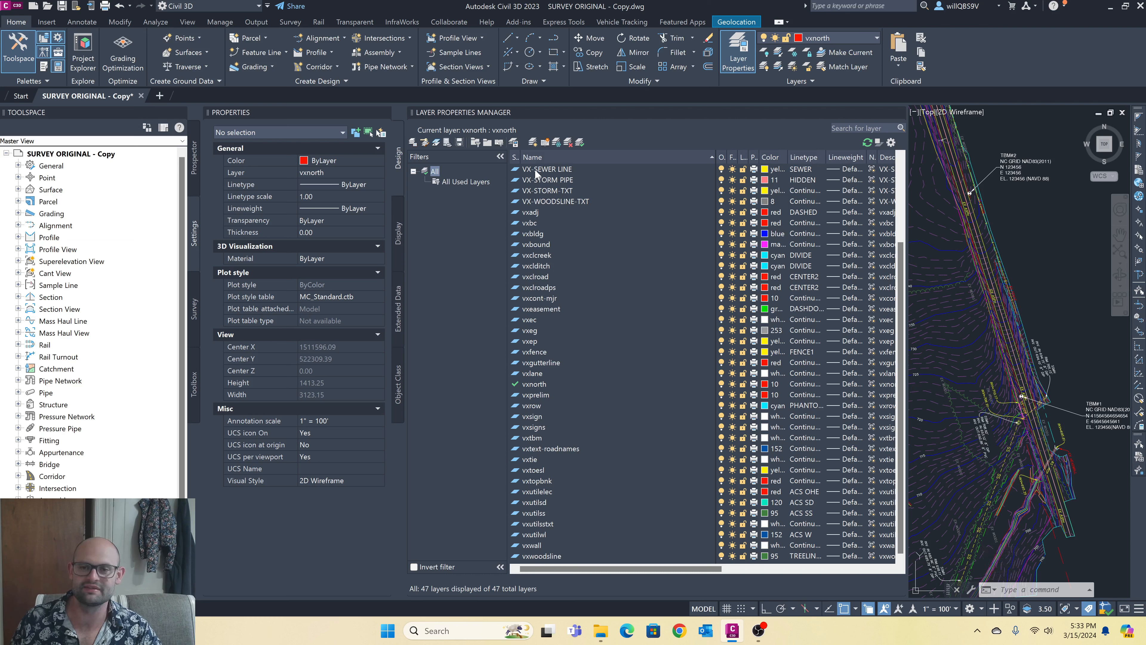
{"action": "scroll", "coordinate": [535, 169], "scroll_direction": "up", "scroll_amount": 4}
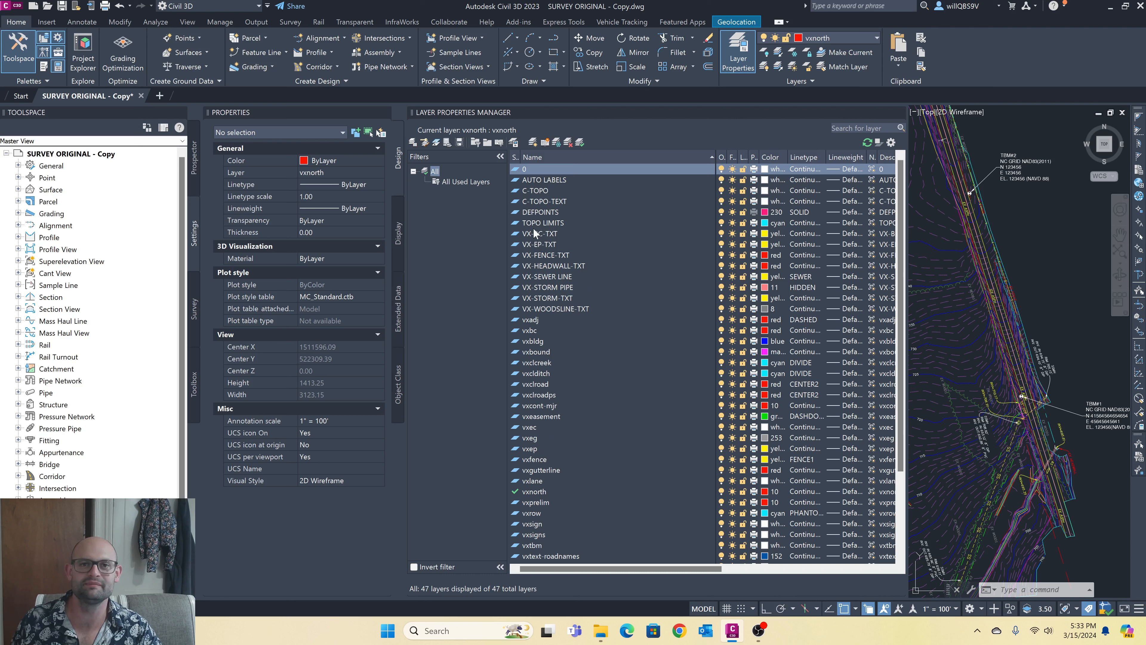
{"action": "double_click", "coordinate": [534, 233]}
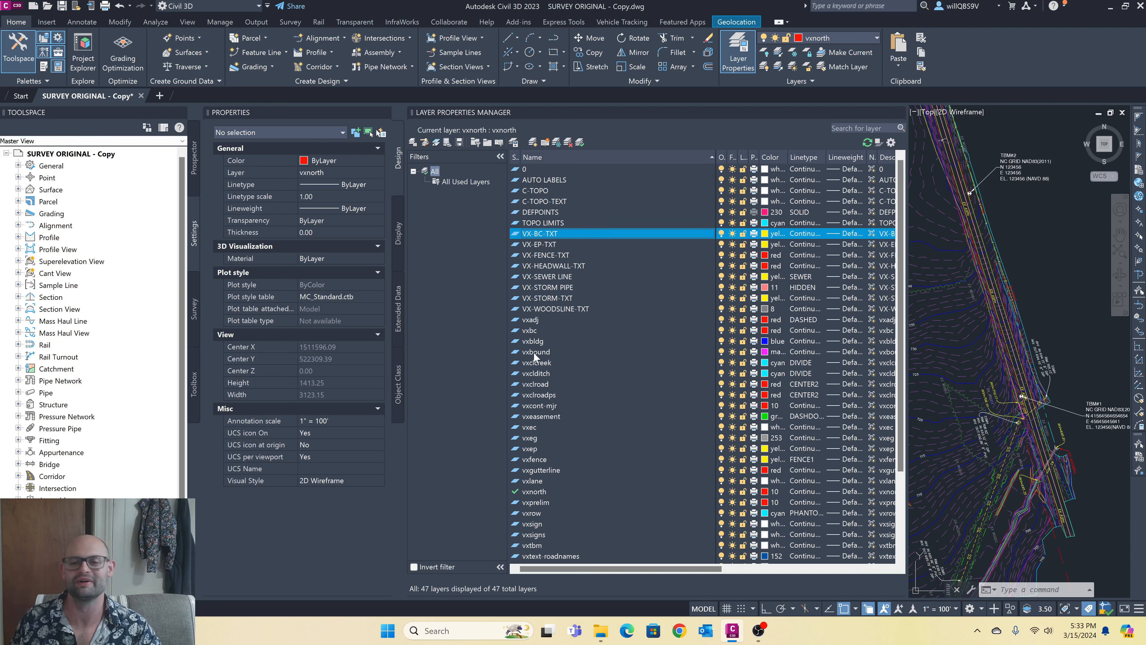
{"action": "scroll", "coordinate": [534, 344], "scroll_direction": "down", "scroll_amount": 3}
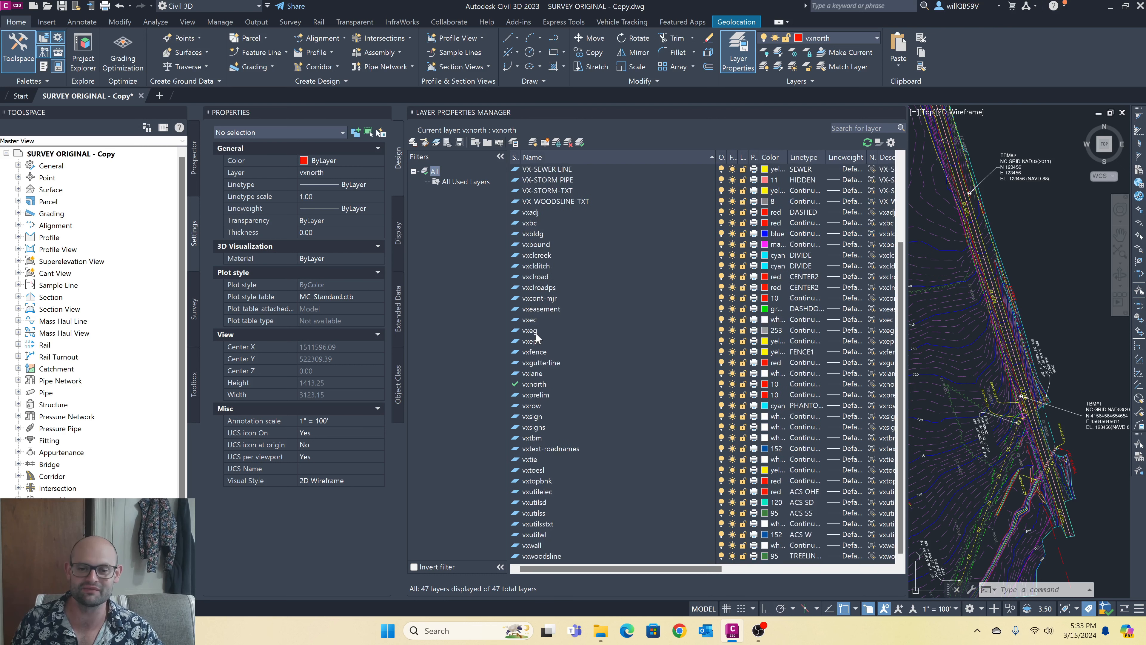
- Select all the survey layers, check their colour in the index colour selection, and close the Layer Properties Manager
{"action": "left_click", "coordinate": [535, 559], "text": "shift"}
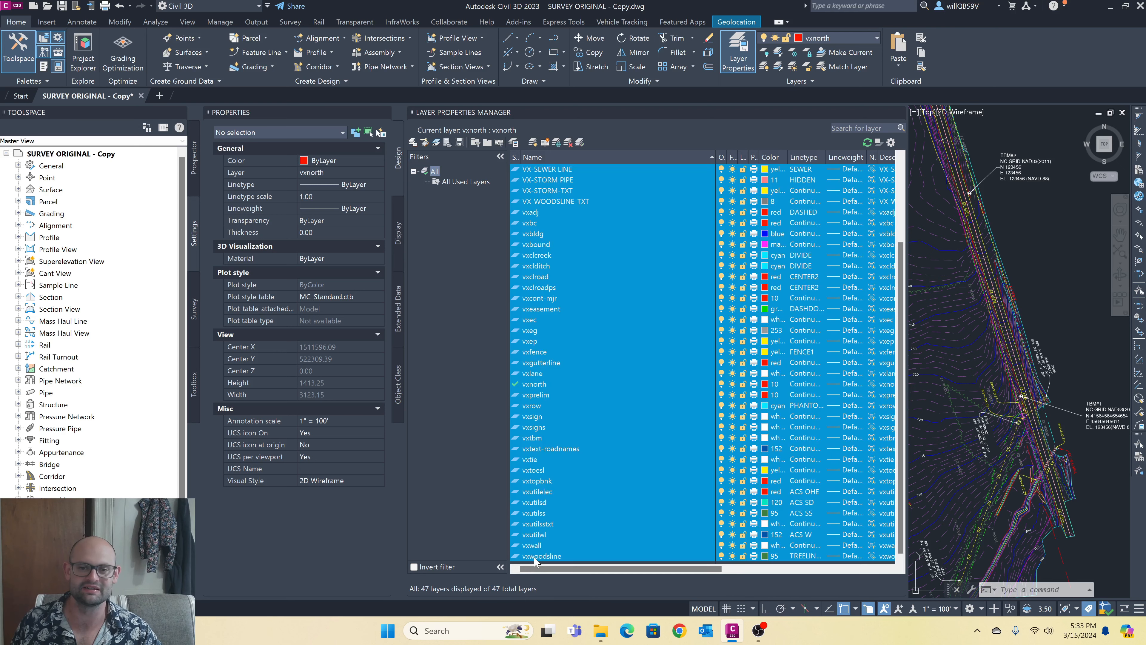
{"action": "left_click", "coordinate": [765, 524]}
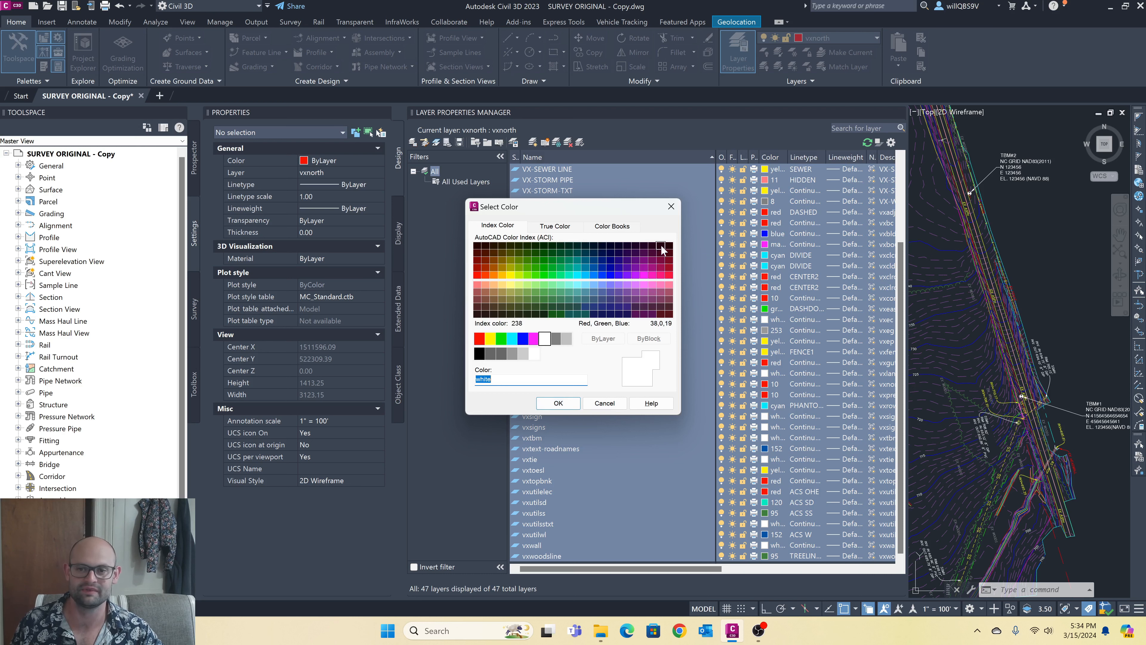
{"action": "left_click", "coordinate": [558, 403]}
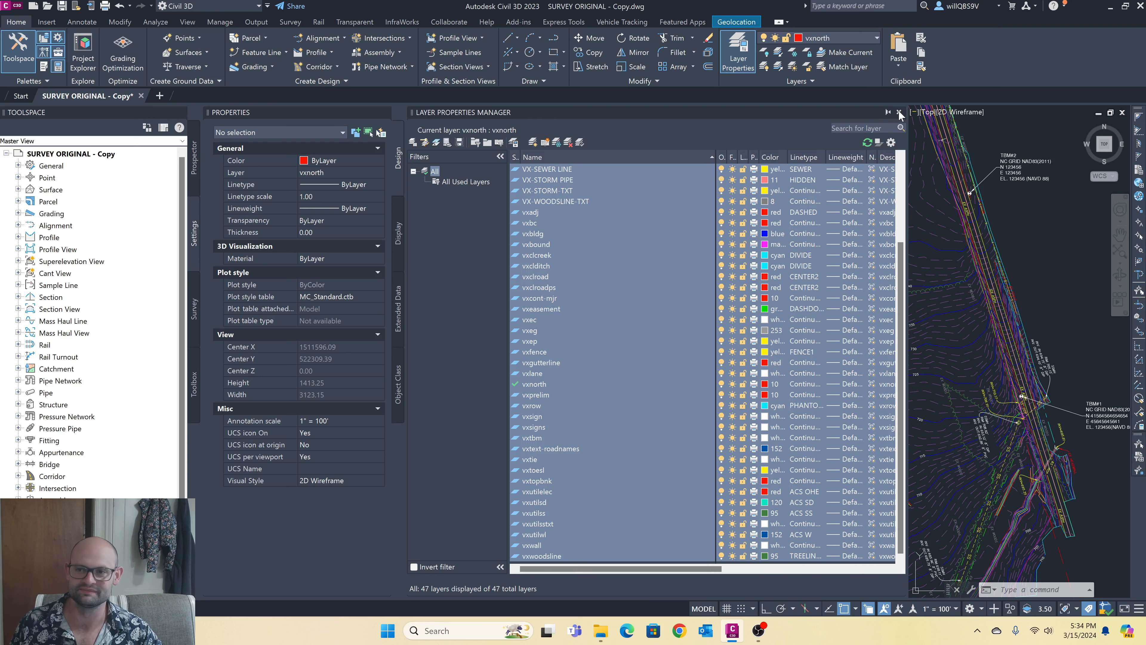
{"action": "left_click", "coordinate": [899, 113]}
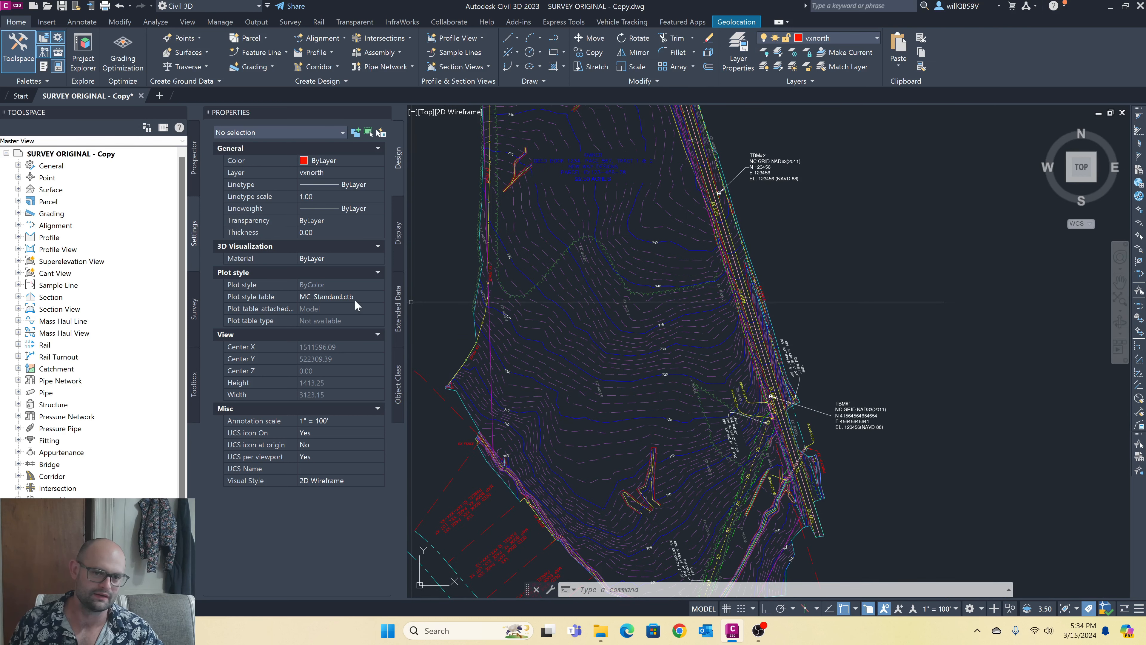
- Check the drawing's plot style table in its properties and run the PREVIEW command to see the plot
{"action": "left_click", "coordinate": [327, 297]}
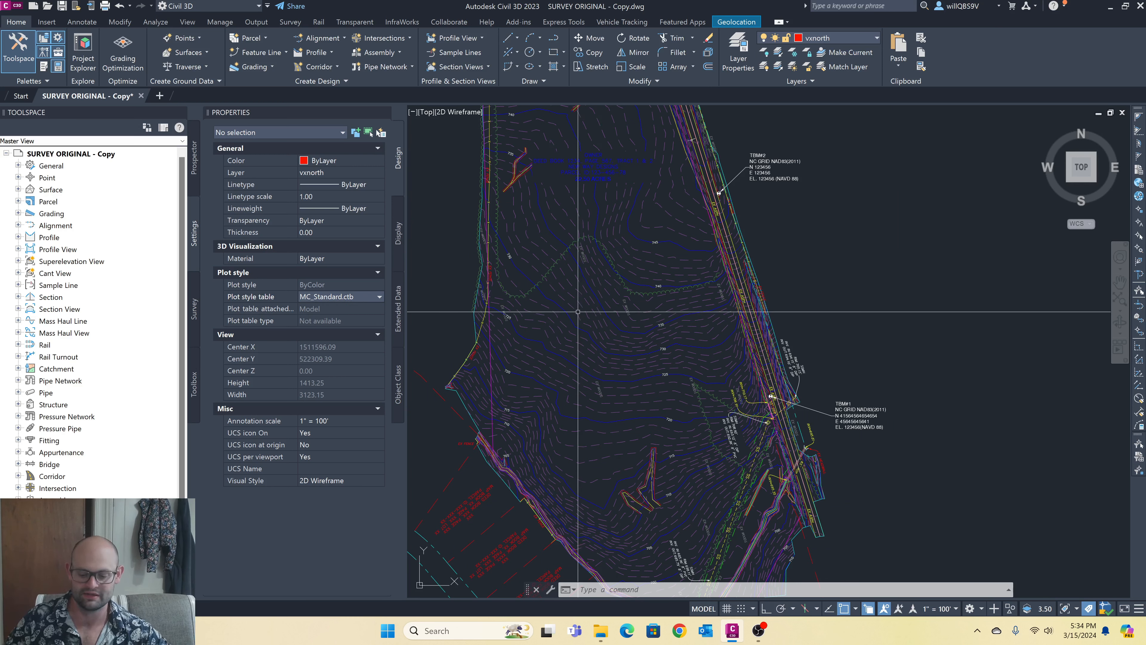
{"action": "type", "text": "pre"}
{"action": "key", "text": "Return"}
{"action": "key", "text": "Escape"}
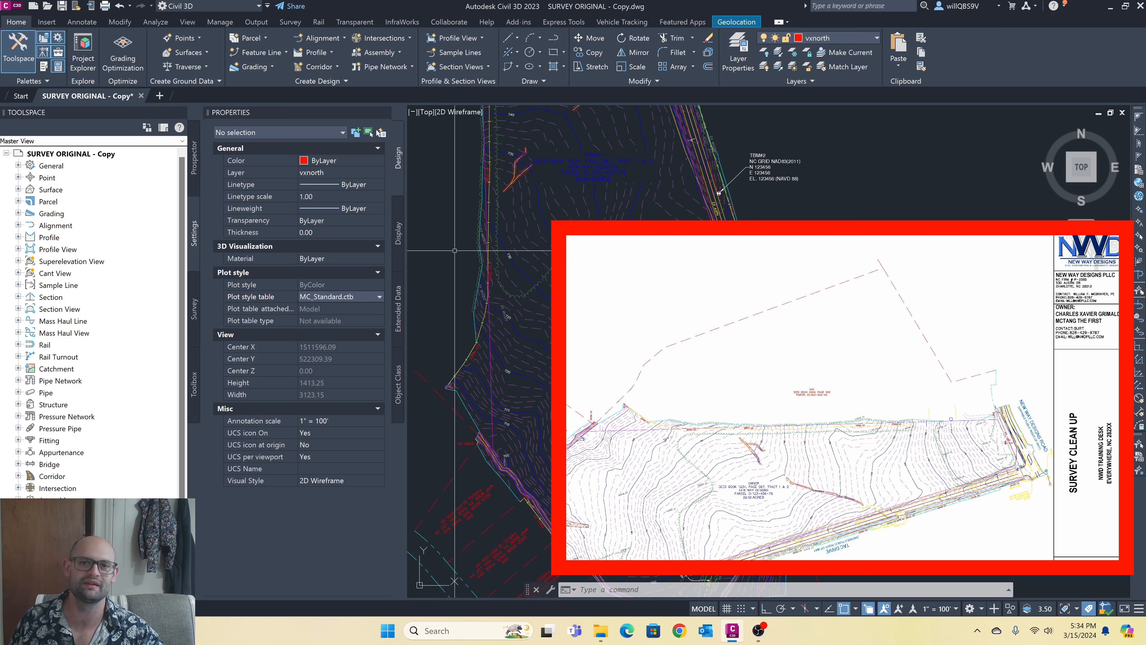
{"action": "left_click", "coordinate": [789, 239]}
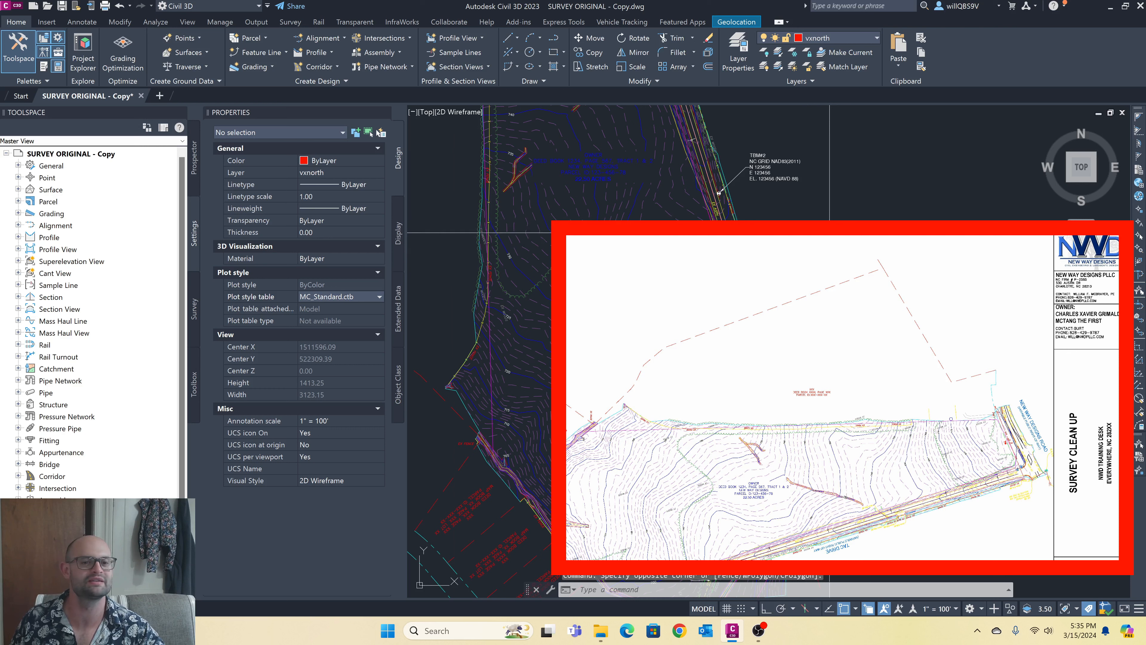
{"action": "left_click", "coordinate": [825, 240]}
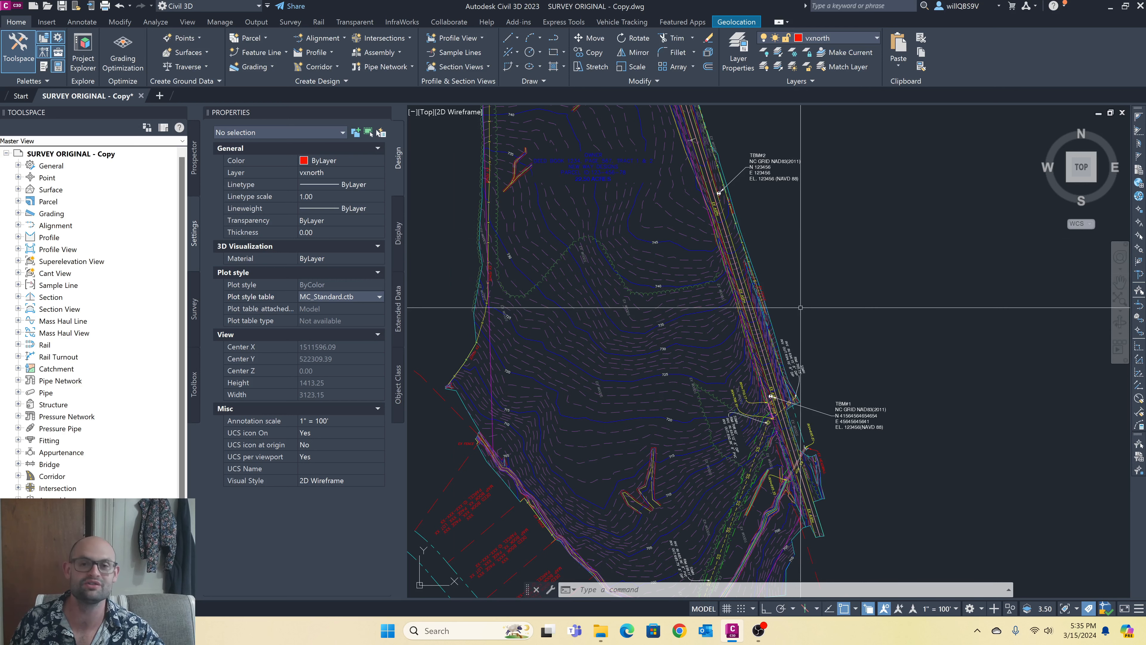
{"action": "scroll", "coordinate": [794, 294], "scroll_direction": "down", "scroll_amount": 2}
{"action": "scroll", "coordinate": [762, 277], "scroll_direction": "up", "scroll_amount": 4}
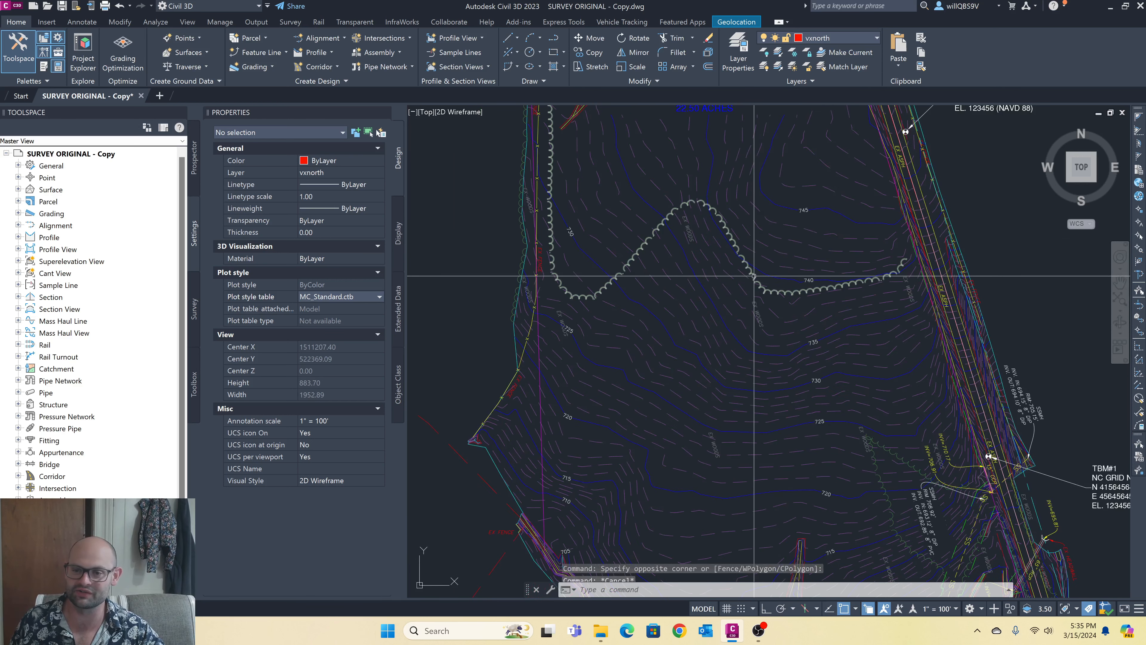
{"action": "scroll", "coordinate": [751, 279], "scroll_direction": "down", "scroll_amount": 6}
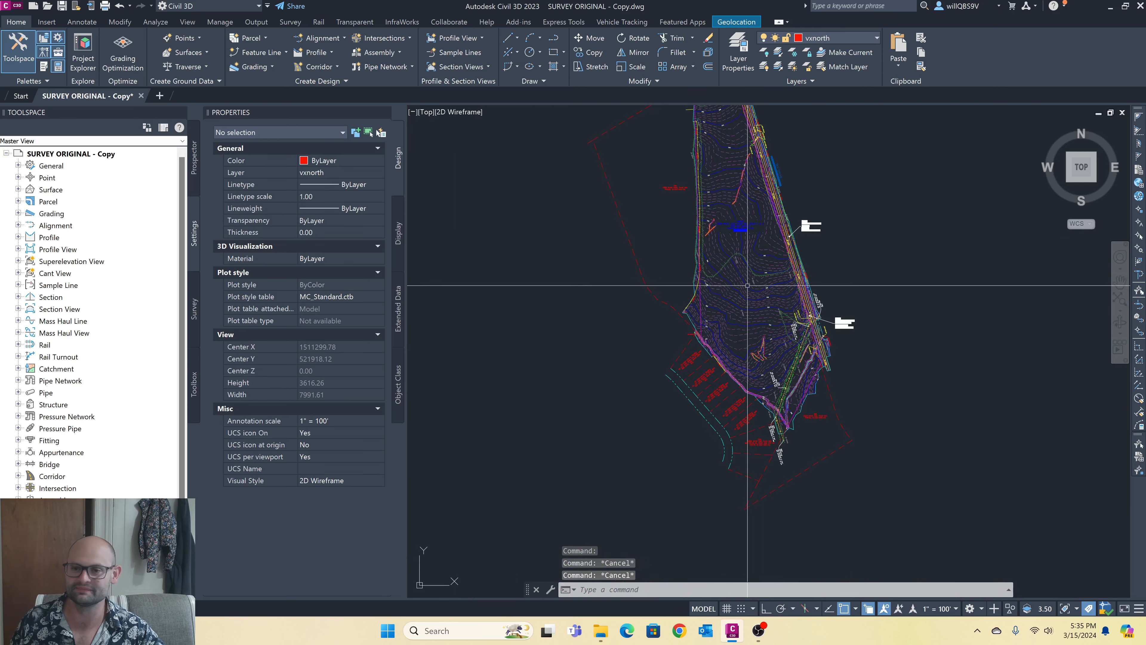
{"action": "left_click", "coordinate": [757, 239]}
{"action": "key", "text": "Escape"}
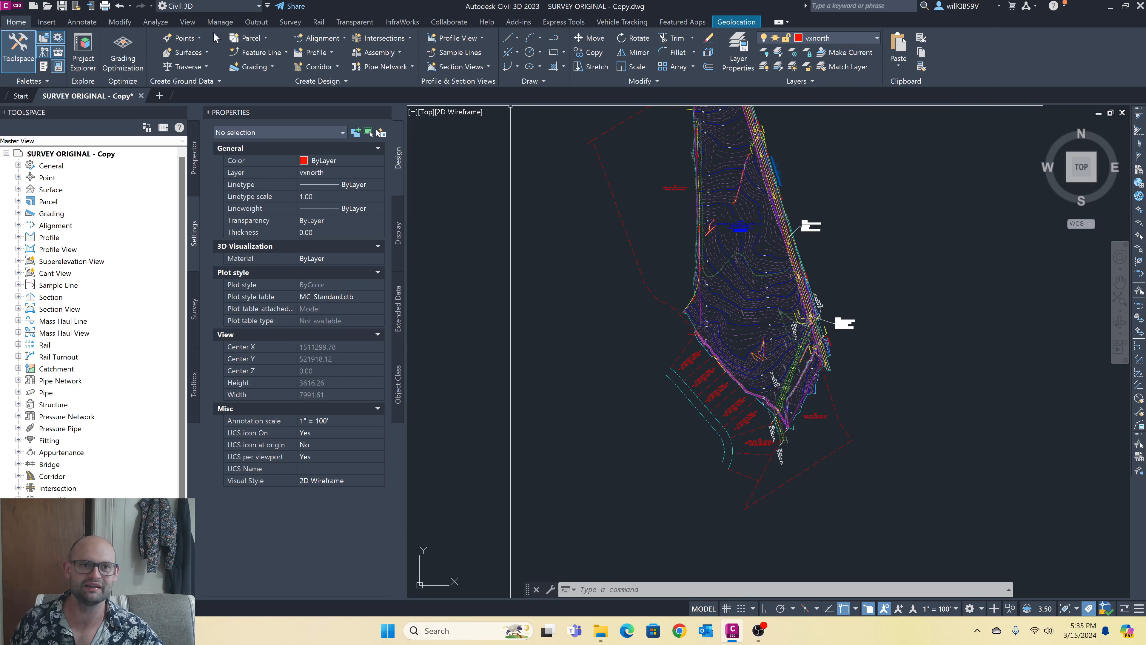
- Start attaching a referenced template, select NCS_EXISTING_STB, and browse to the New Way Designs Dropbox folder
{"action": "left_click", "coordinate": [220, 22]}
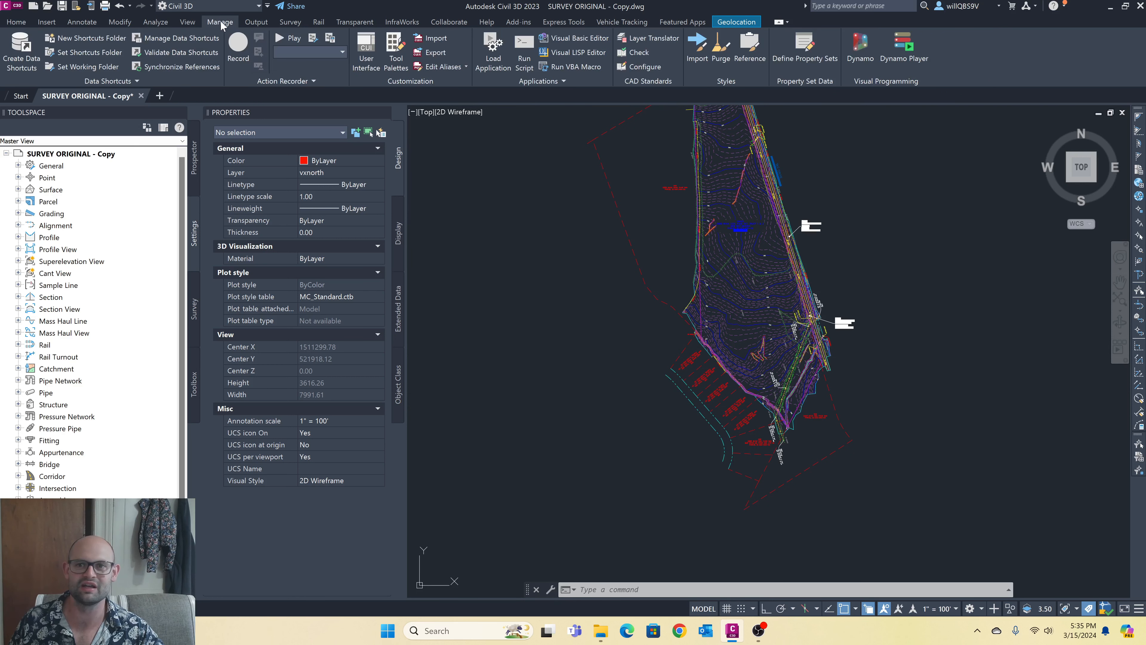
{"action": "left_click", "coordinate": [749, 49]}
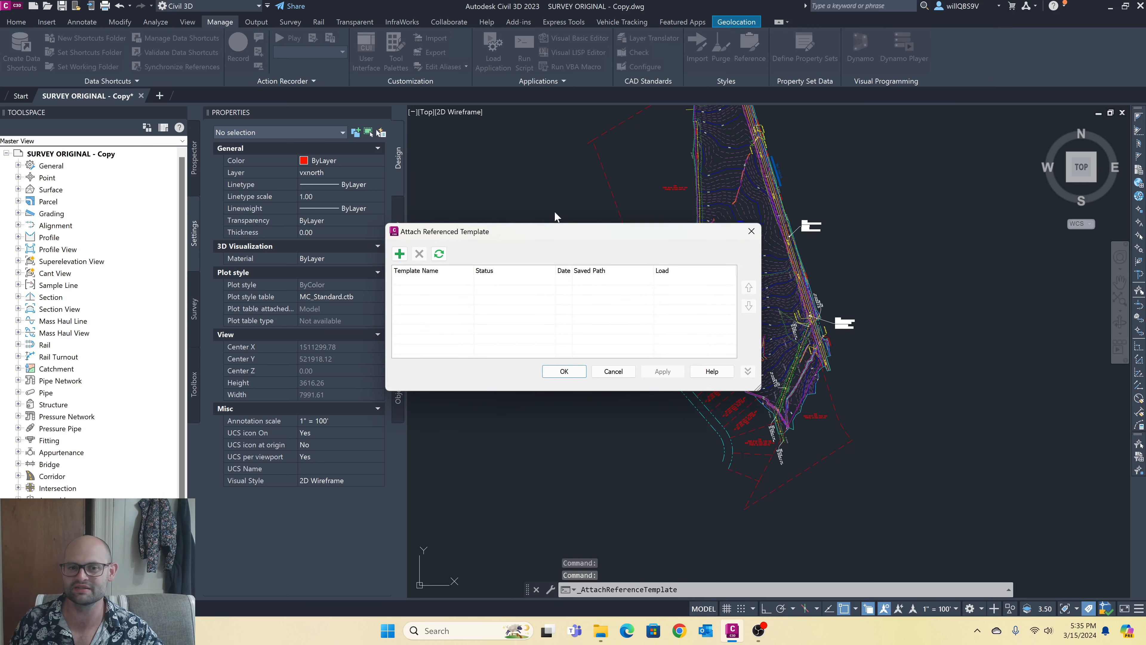
{"action": "left_click", "coordinate": [399, 254]}
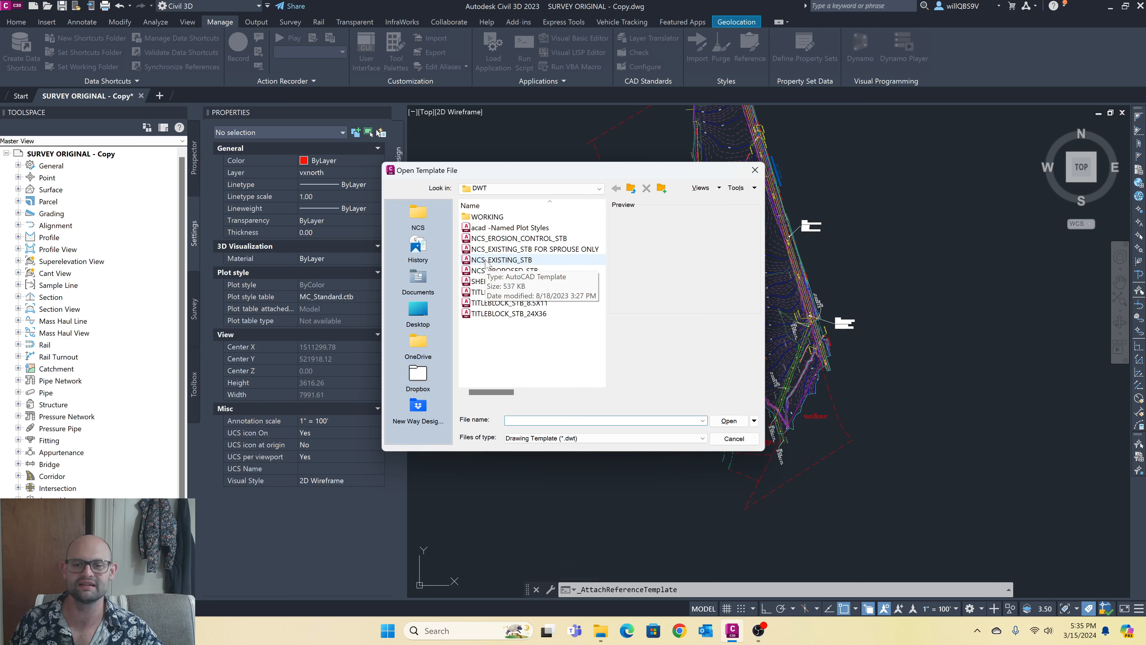
{"action": "left_click", "coordinate": [487, 260]}
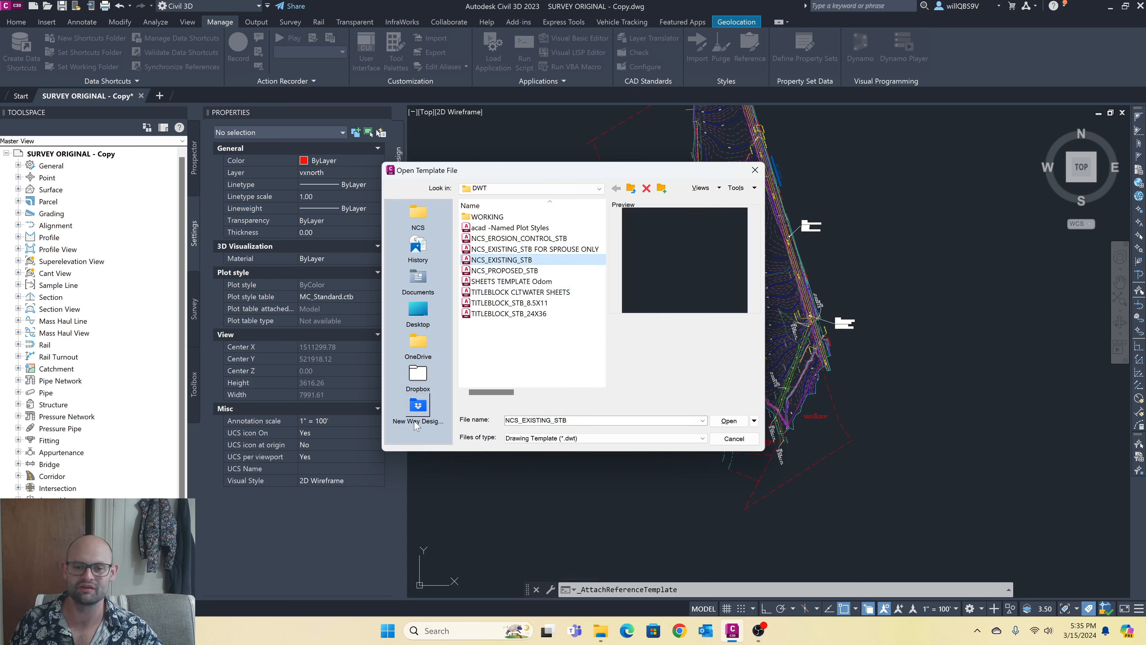
{"action": "left_click", "coordinate": [417, 411]}
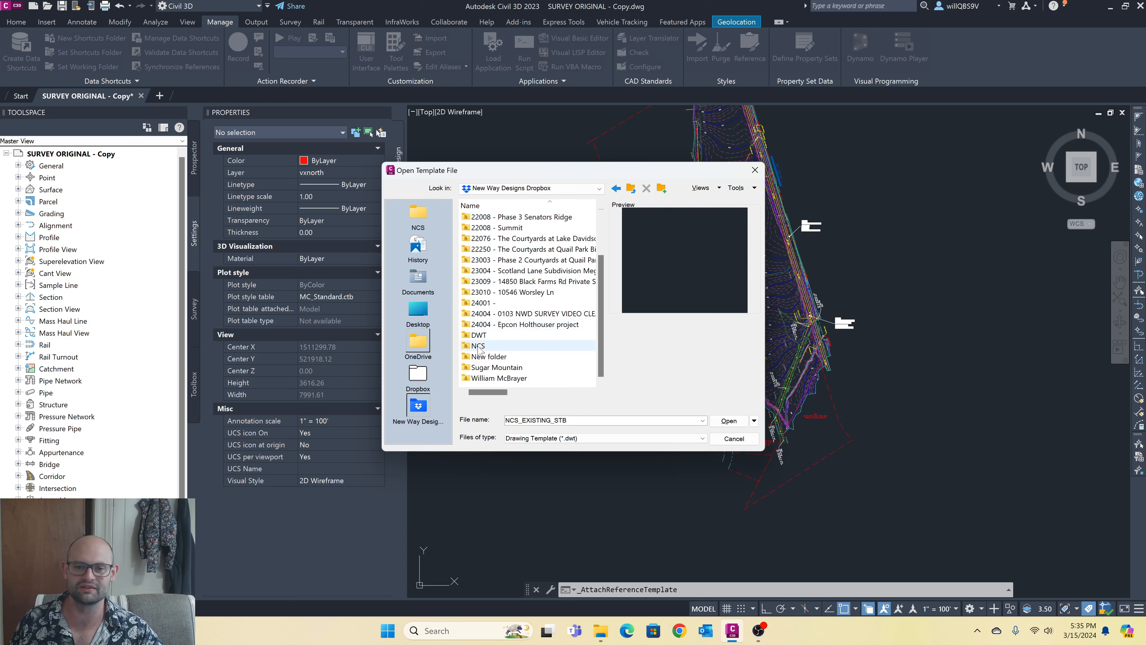
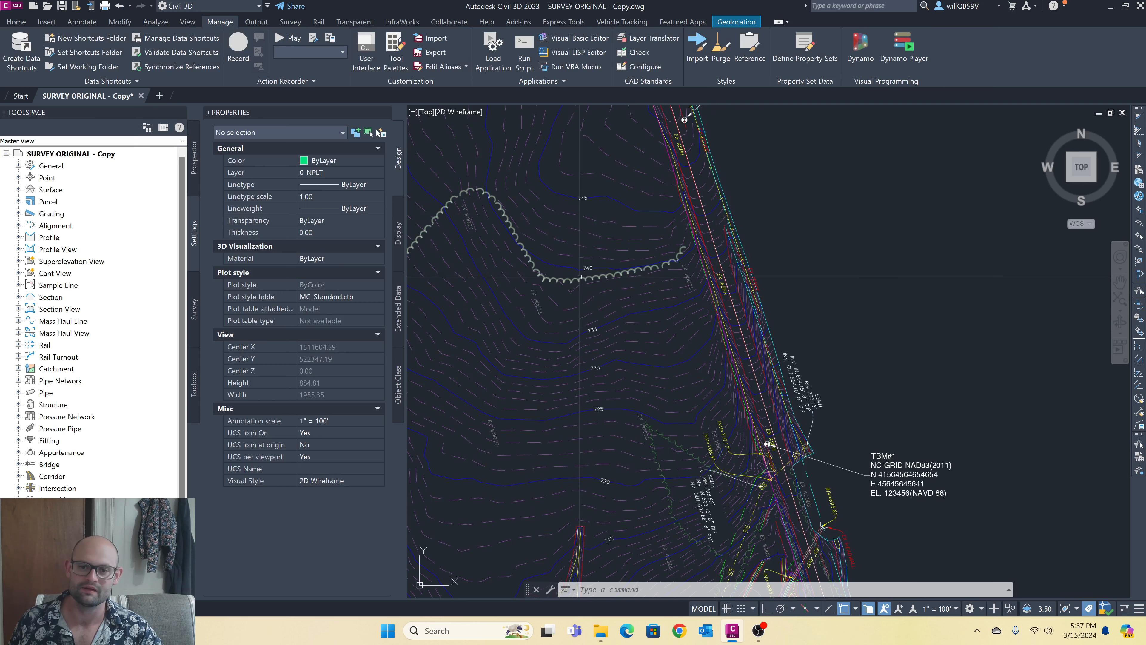
- Select all polylines similar to the woods line on vxwoodsline and move them to the matching V- standard layer
{"action": "left_click", "coordinate": [587, 275]}
{"action": "right_click", "coordinate": [583, 213]}
{"action": "left_click", "coordinate": [621, 395]}
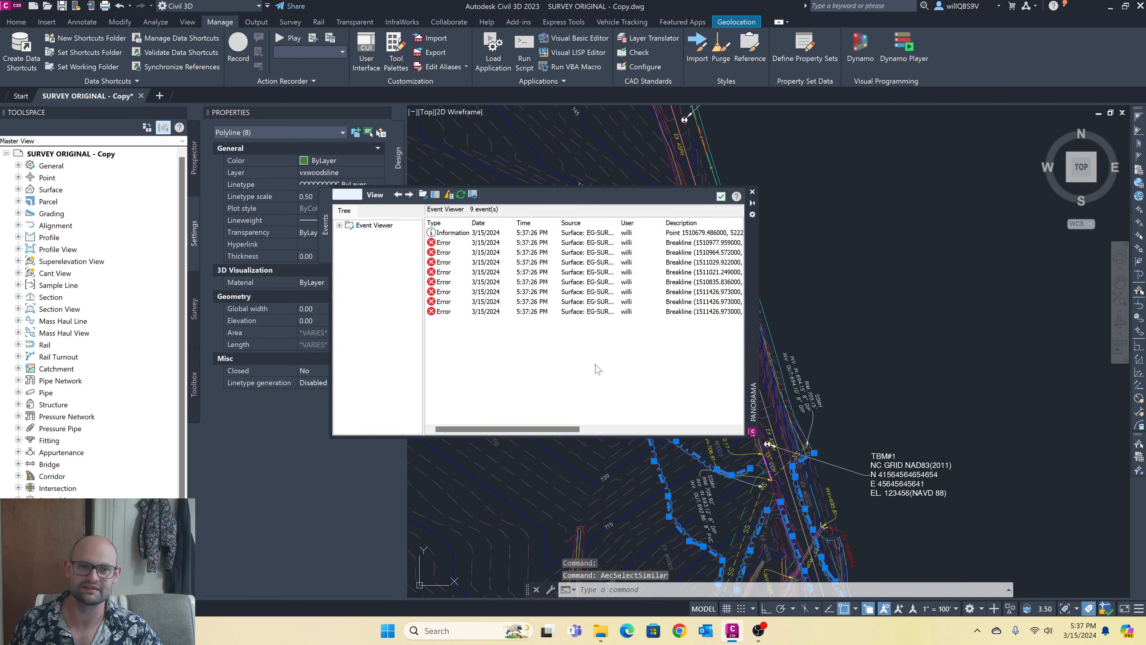
{"action": "left_click", "coordinate": [752, 193]}
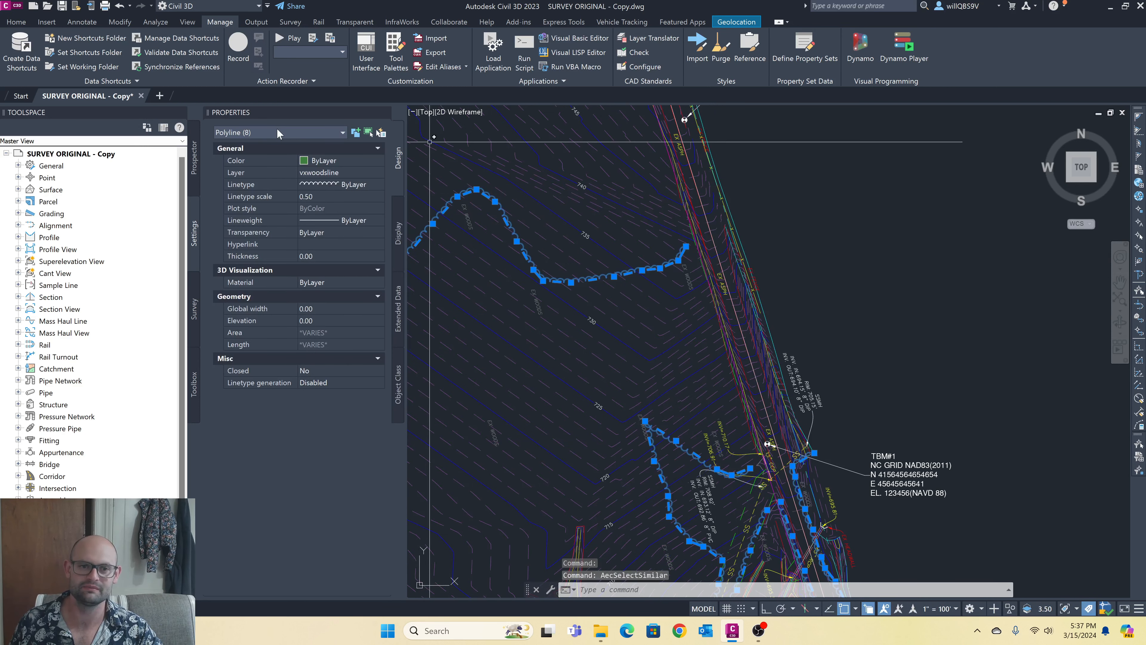
{"action": "left_click", "coordinate": [342, 174]}
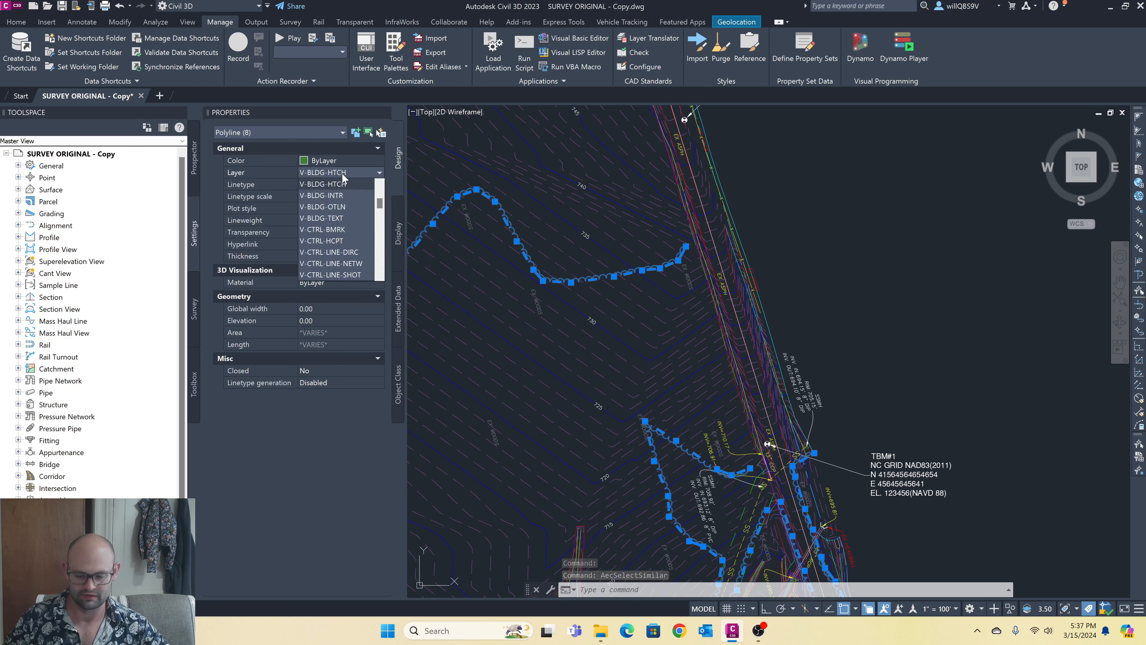
{"action": "key", "text": "Return"}
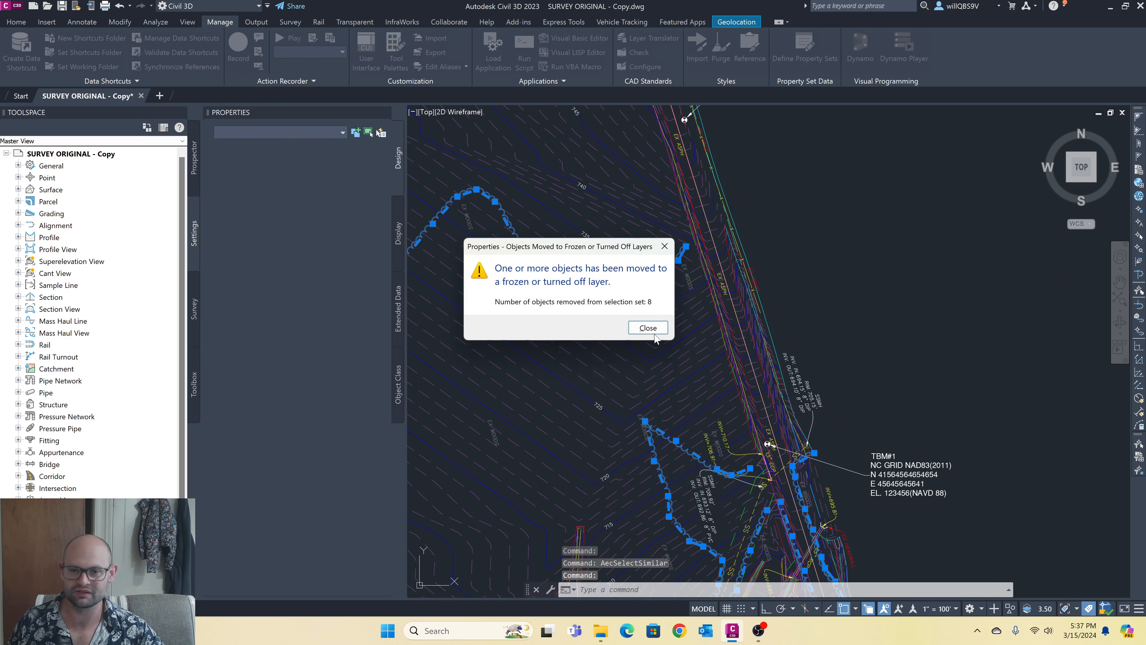
{"action": "left_click", "coordinate": [645, 326]}
- Select all the EX WOODS labels and move them to the V-VEGE-TEXT layer
{"action": "scroll", "coordinate": [622, 258], "scroll_direction": "down", "scroll_amount": 5}
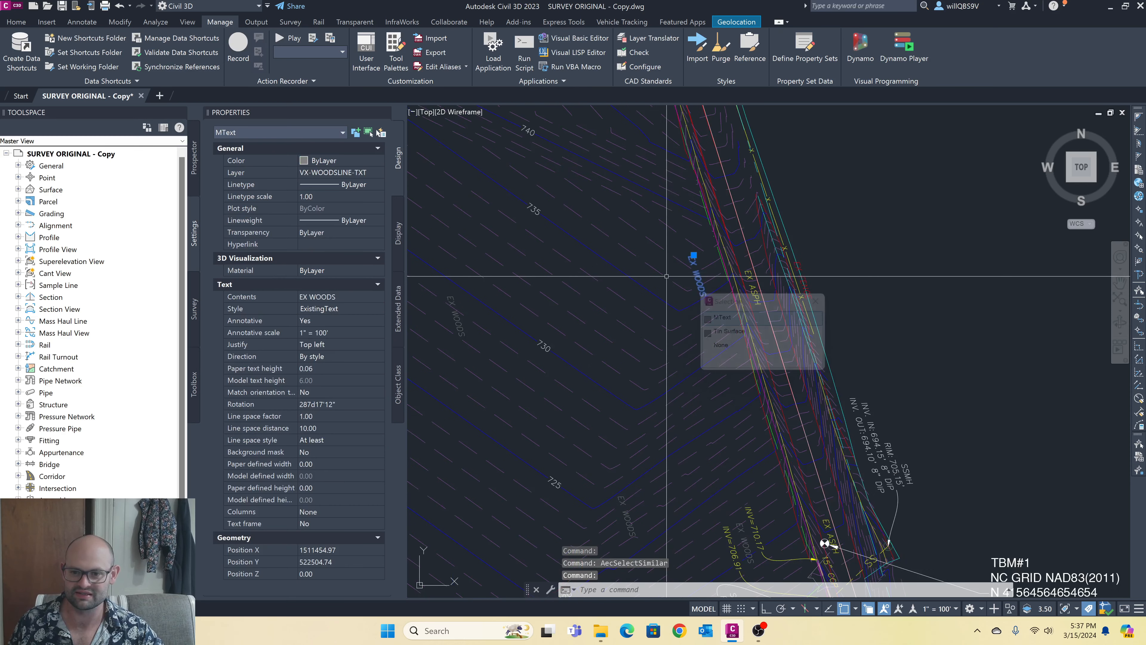
{"action": "right_click", "coordinate": [615, 254]}
{"action": "left_click", "coordinate": [662, 451]}
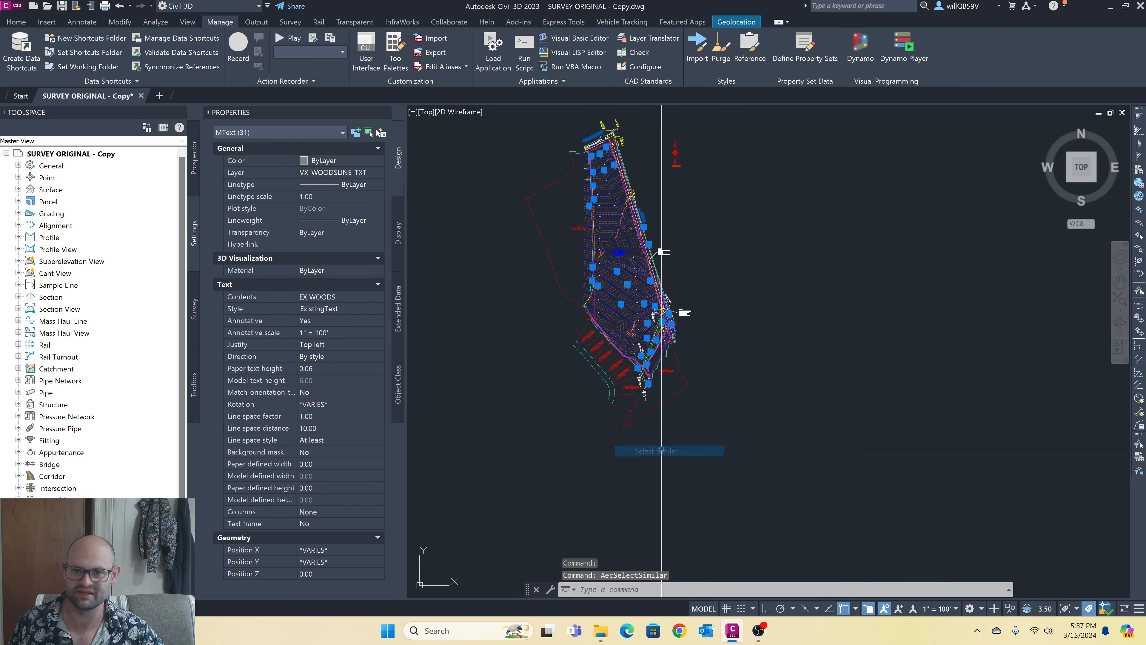
{"action": "left_click", "coordinate": [351, 173]}
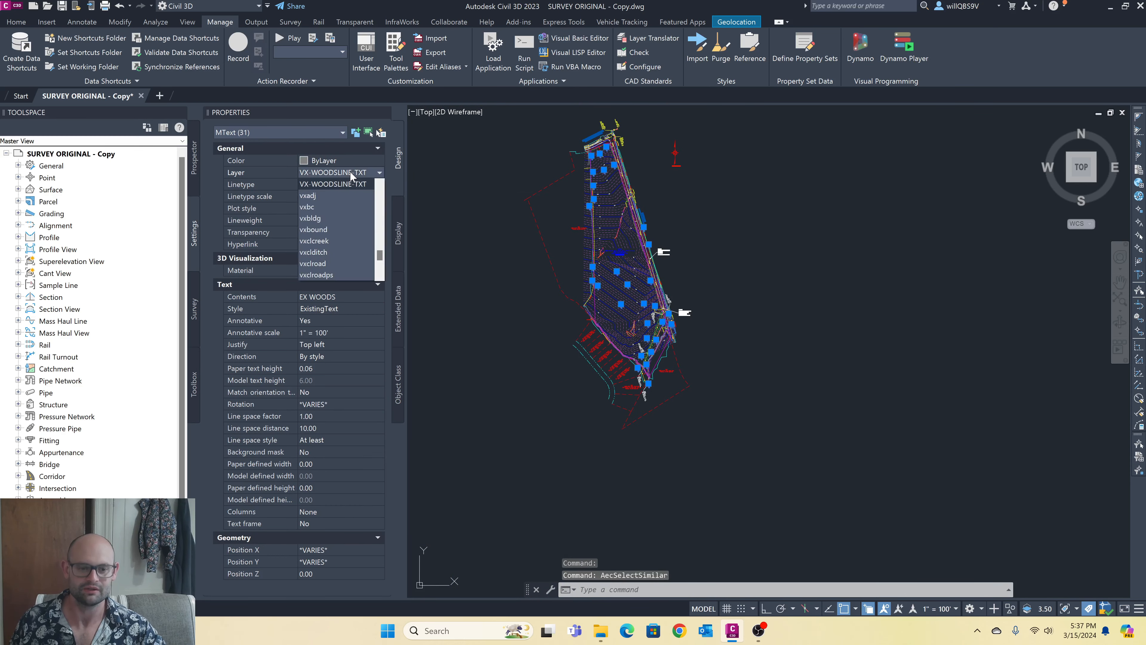
{"action": "type", "text": "vege-t"}
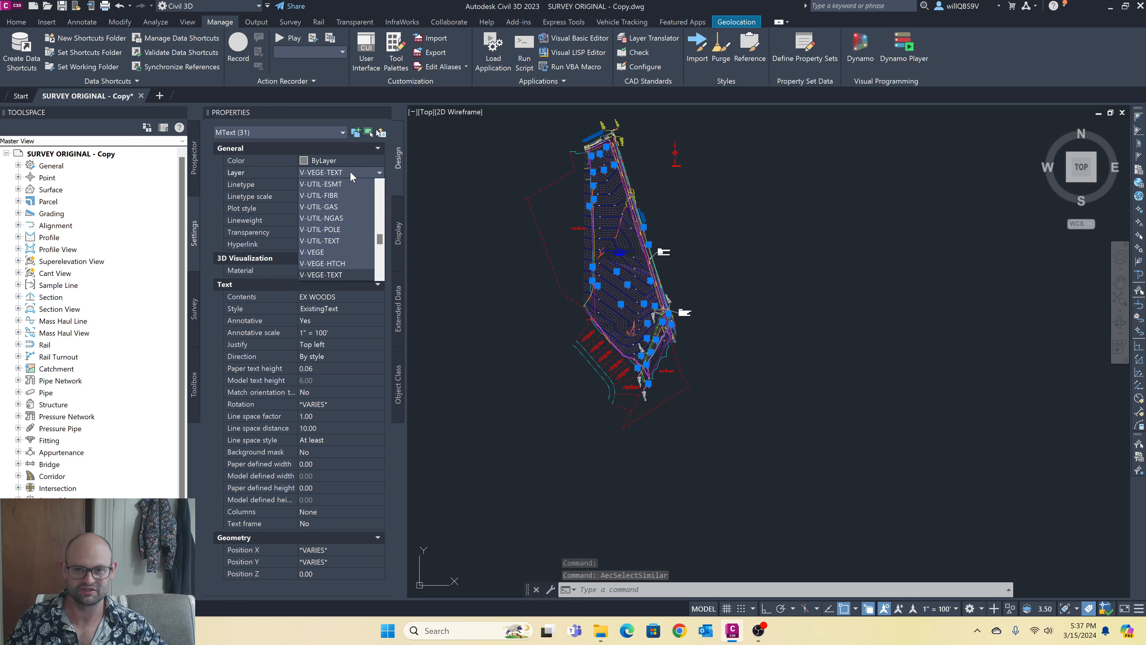
{"action": "key", "text": "Return"}
{"action": "key", "text": "Return"}
- Select all the dashed red adjoining property polylines and move them to the V-PROP-LINE layer
{"action": "left_click", "coordinate": [558, 182]}
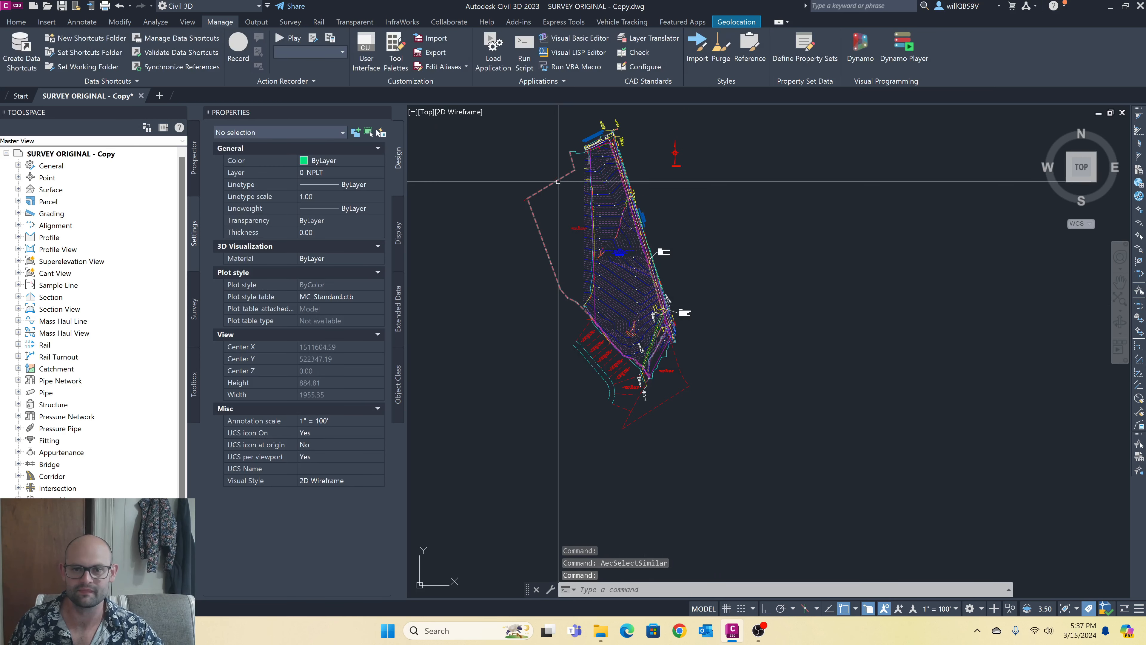
{"action": "right_click", "coordinate": [558, 182]}
{"action": "left_click", "coordinate": [577, 277]}
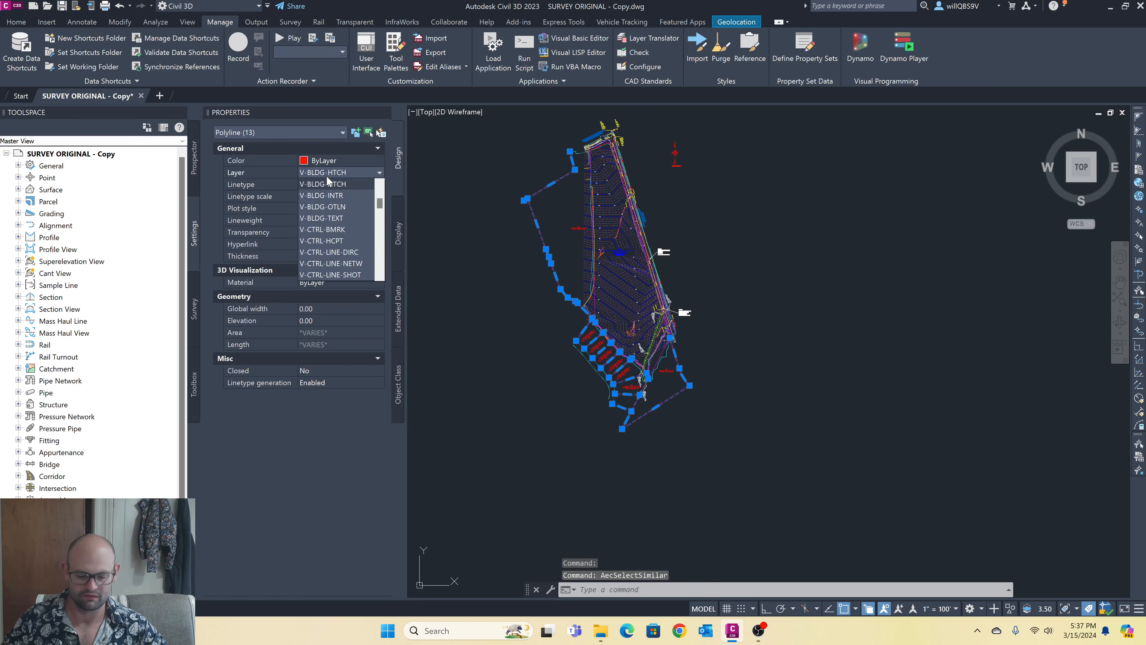
{"action": "key", "text": "p"}
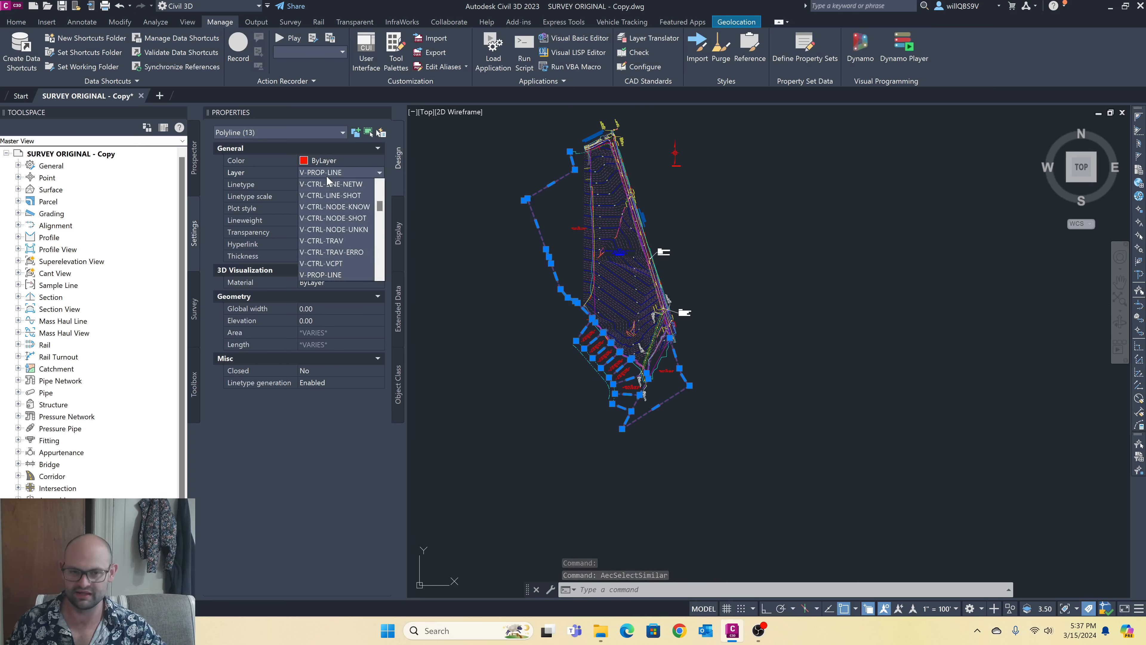
{"action": "key", "text": "Return"}
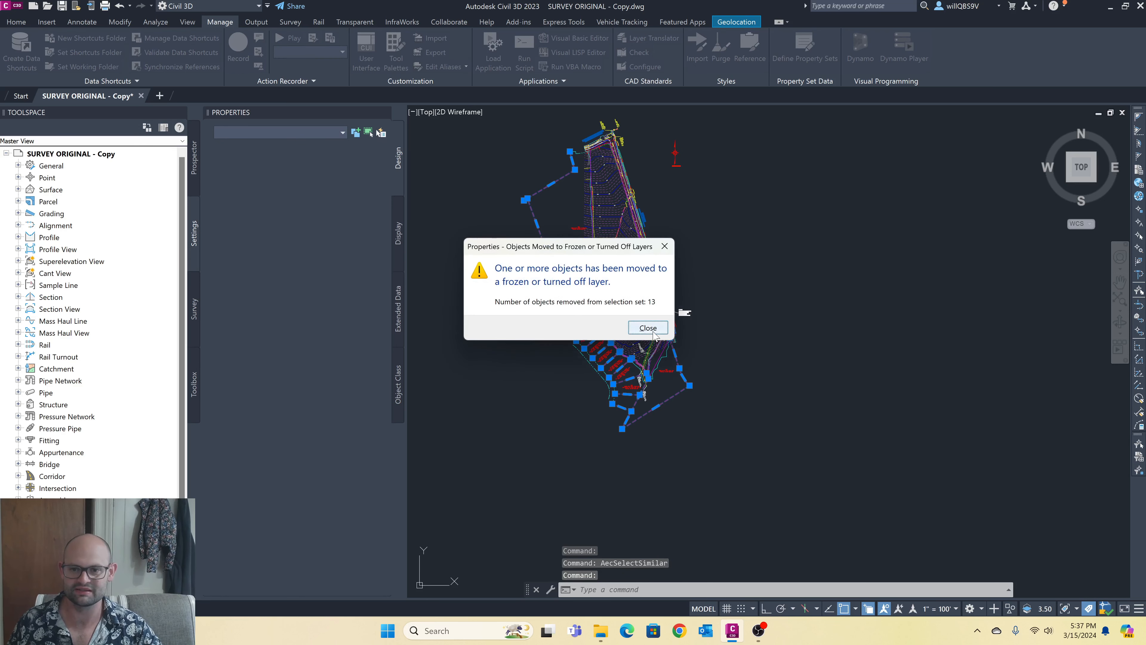
{"action": "left_click", "coordinate": [647, 327]}
- Move the closed site boundary polyline from vxbound to the V-PROP-LINE layer
{"action": "scroll", "coordinate": [645, 244], "scroll_direction": "up", "scroll_amount": 5}
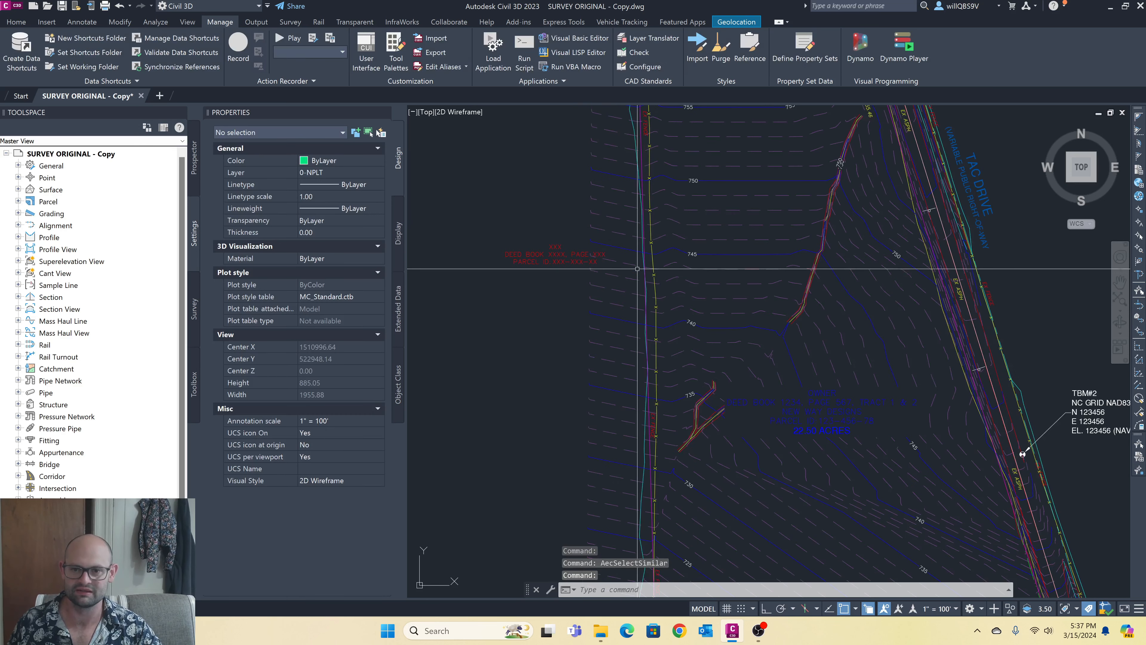
{"action": "left_click", "coordinate": [645, 244]}
{"action": "scroll", "coordinate": [645, 244], "scroll_direction": "down", "scroll_amount": 5}
{"action": "right_click", "coordinate": [568, 199]}
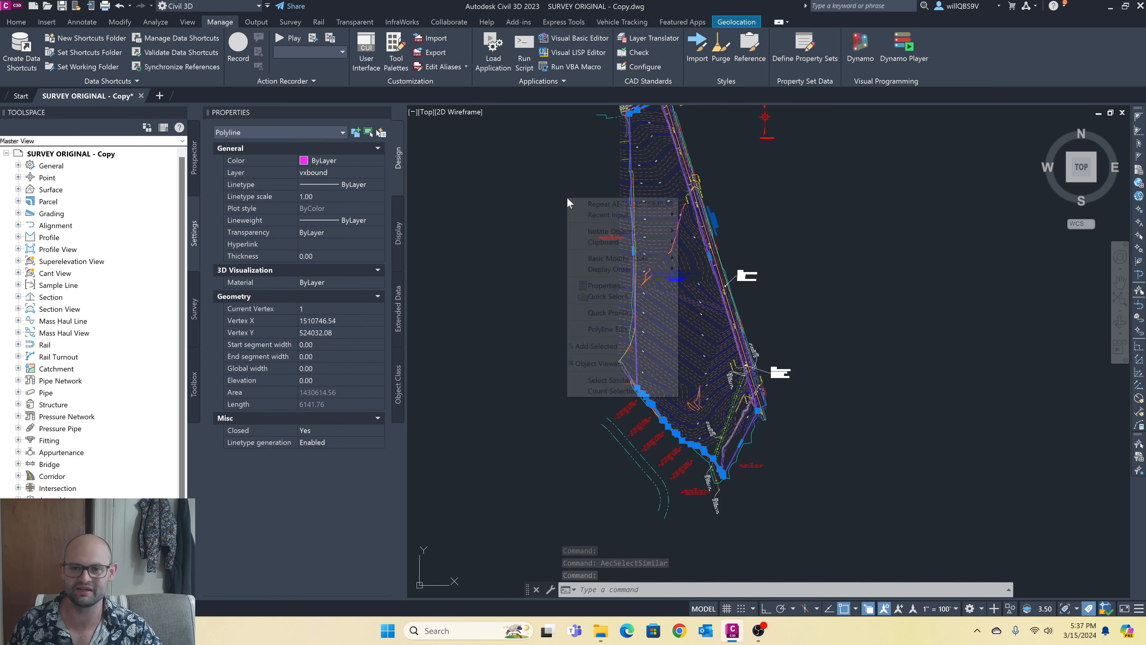
{"action": "left_click", "coordinate": [619, 379]}
{"action": "left_click", "coordinate": [337, 174]}
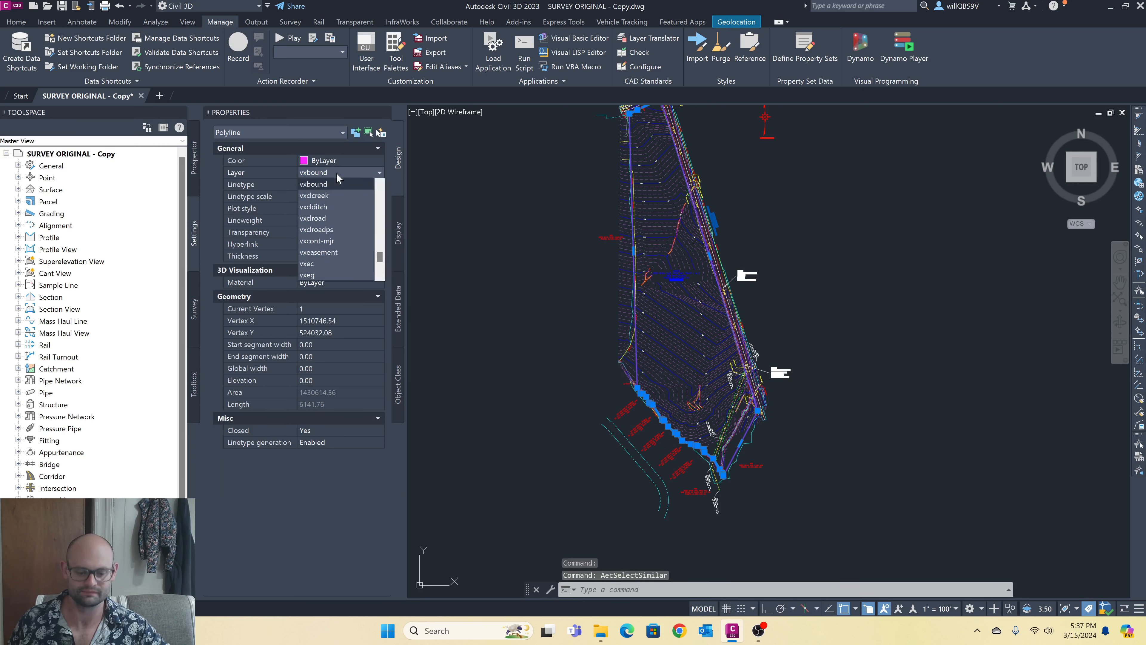
{"action": "type", "text": "v-p"}
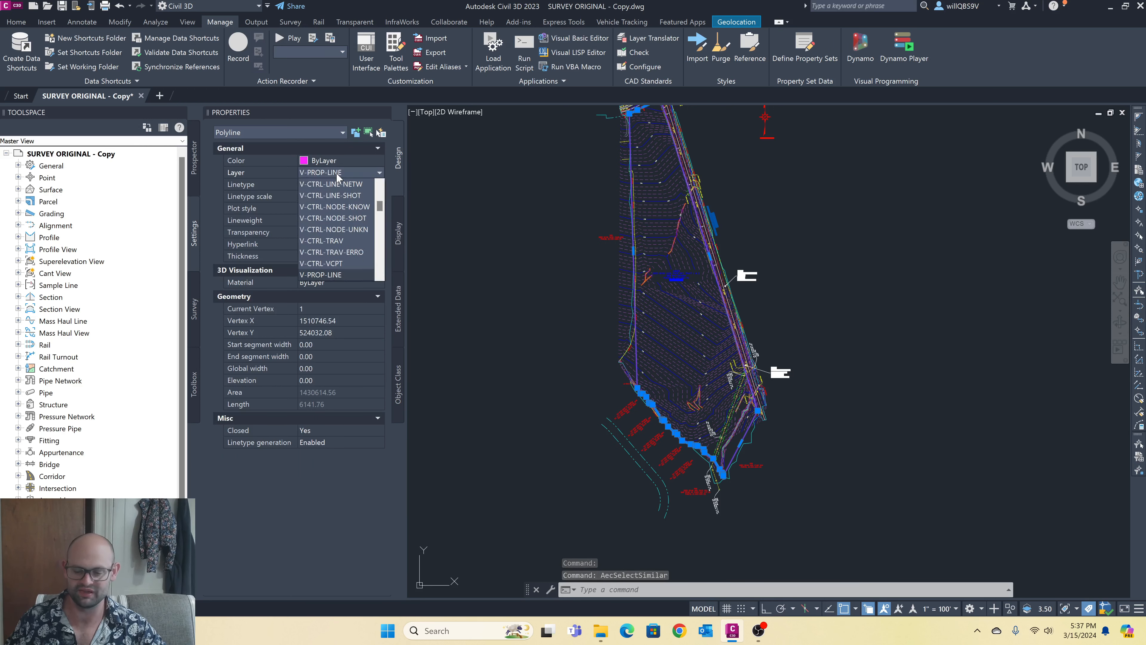
{"action": "key", "text": "Return"}
{"action": "left_click", "coordinate": [657, 326]}
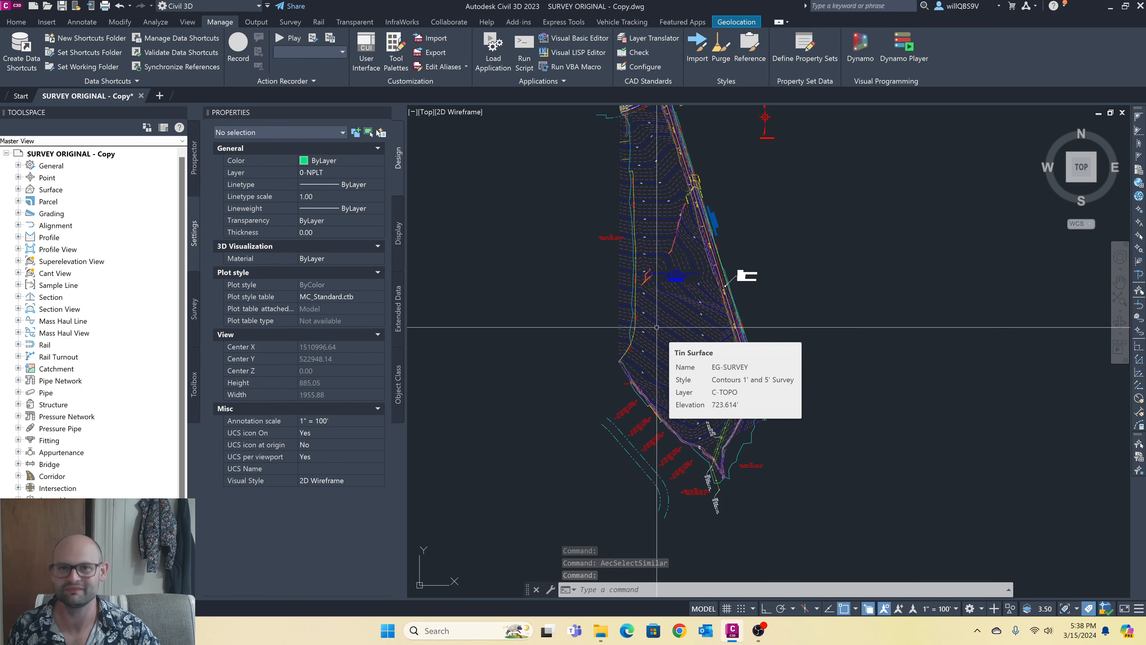
{"action": "scroll", "coordinate": [620, 221], "scroll_direction": "up", "scroll_amount": 3}
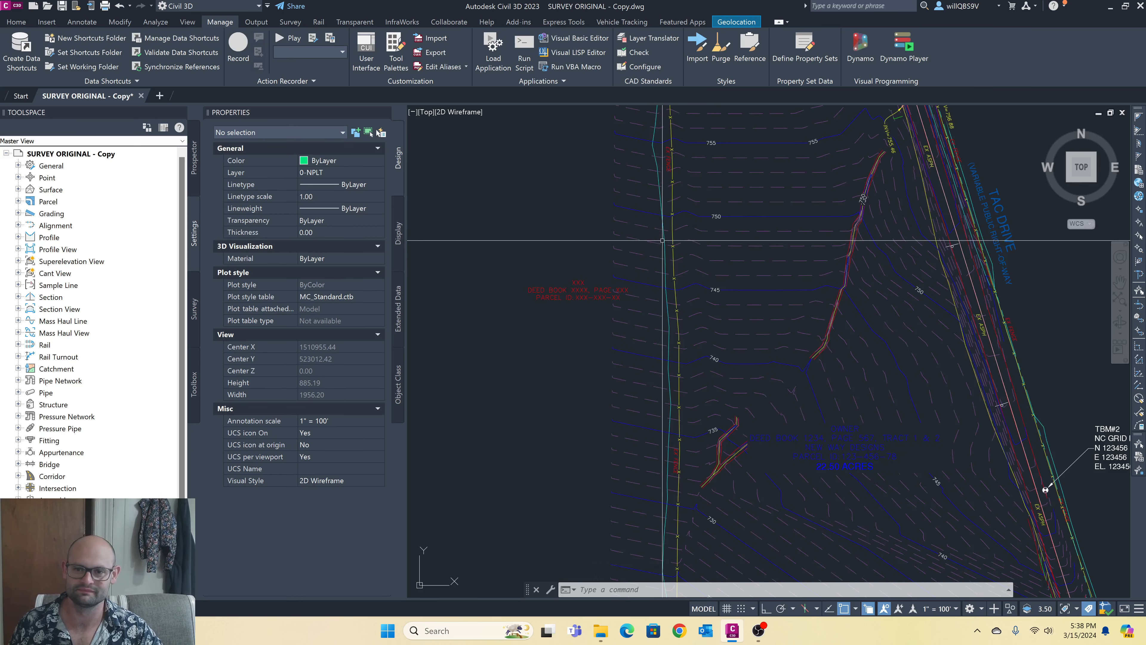
- Select everything similar to the cyan site perimeter polyline on TOPO LIMITS and move it to the matching V- standard layer
{"action": "left_click", "coordinate": [662, 241]}
{"action": "right_click", "coordinate": [634, 223]}
{"action": "left_click", "coordinate": [614, 370]}
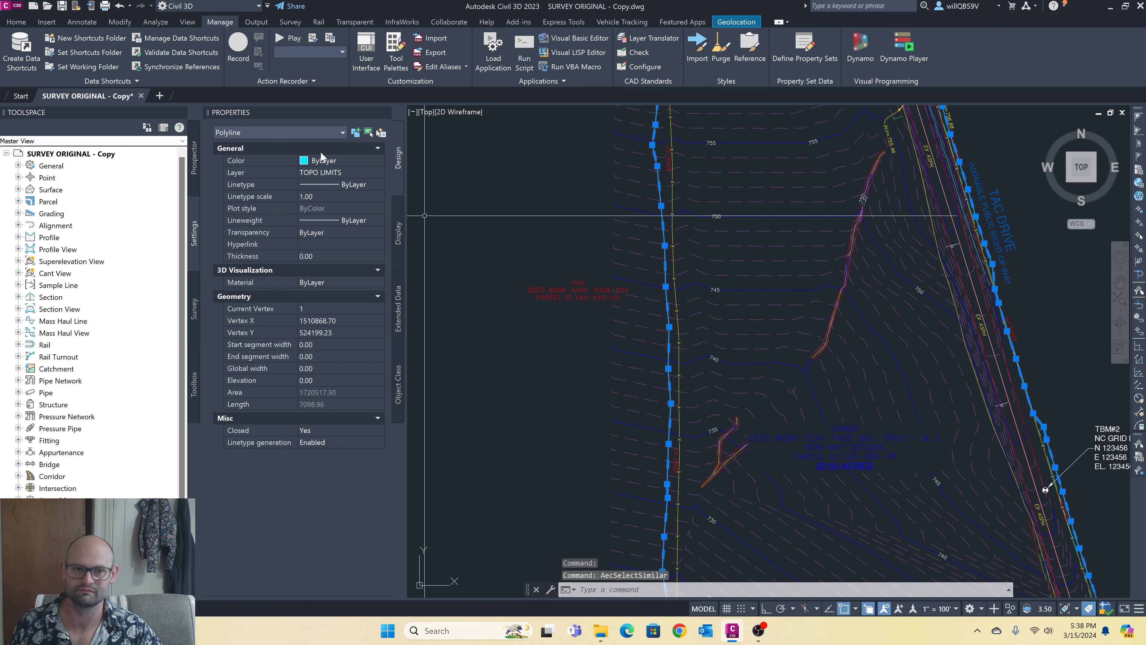
{"action": "left_click", "coordinate": [319, 173]}
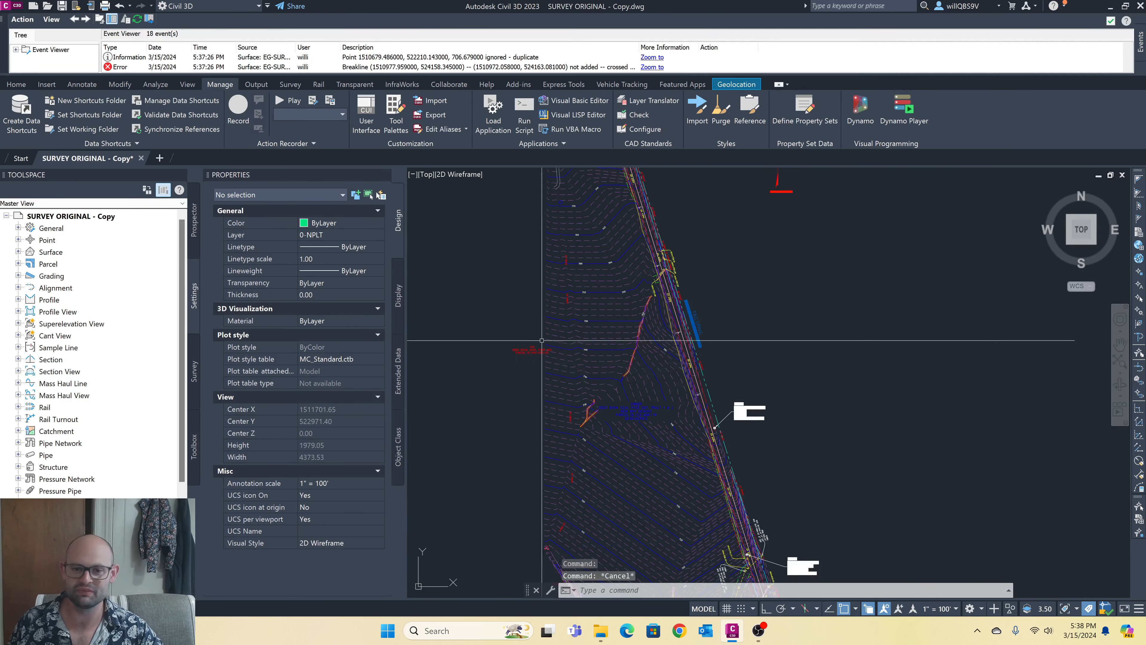
{"action": "left_click", "coordinate": [319, 234]}
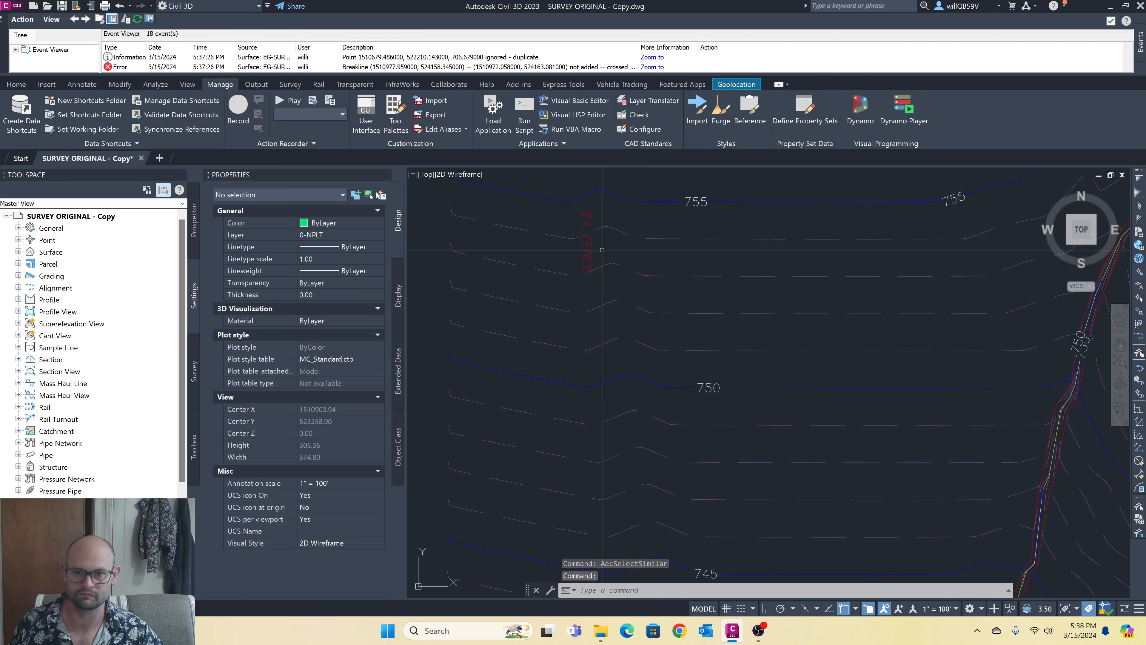
- Select all the EX FENCE labels and move them to the matching V- standard layer
{"action": "right_click", "coordinate": [823, 355]}
{"action": "left_click", "coordinate": [754, 531]}
{"action": "left_click", "coordinate": [338, 235]}
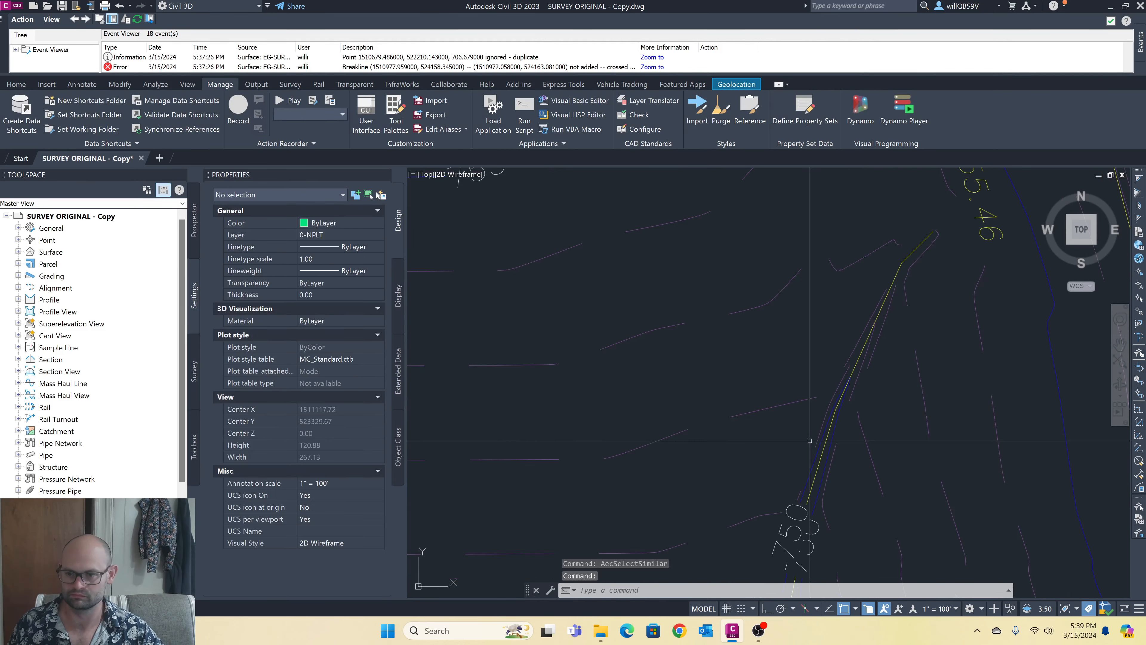
- Move the RCP pipe, TAC DRIVE road name and EX ASPH labels to their V- standard layers
{"action": "right_click", "coordinate": [653, 303]}
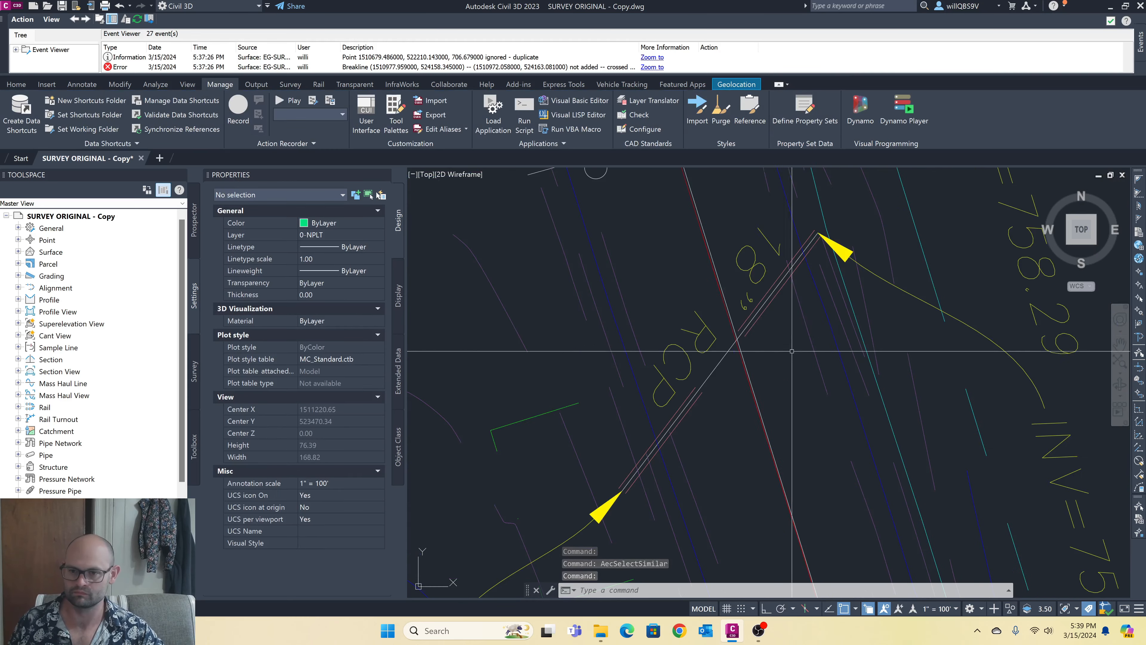
{"action": "left_click", "coordinate": [776, 293]}
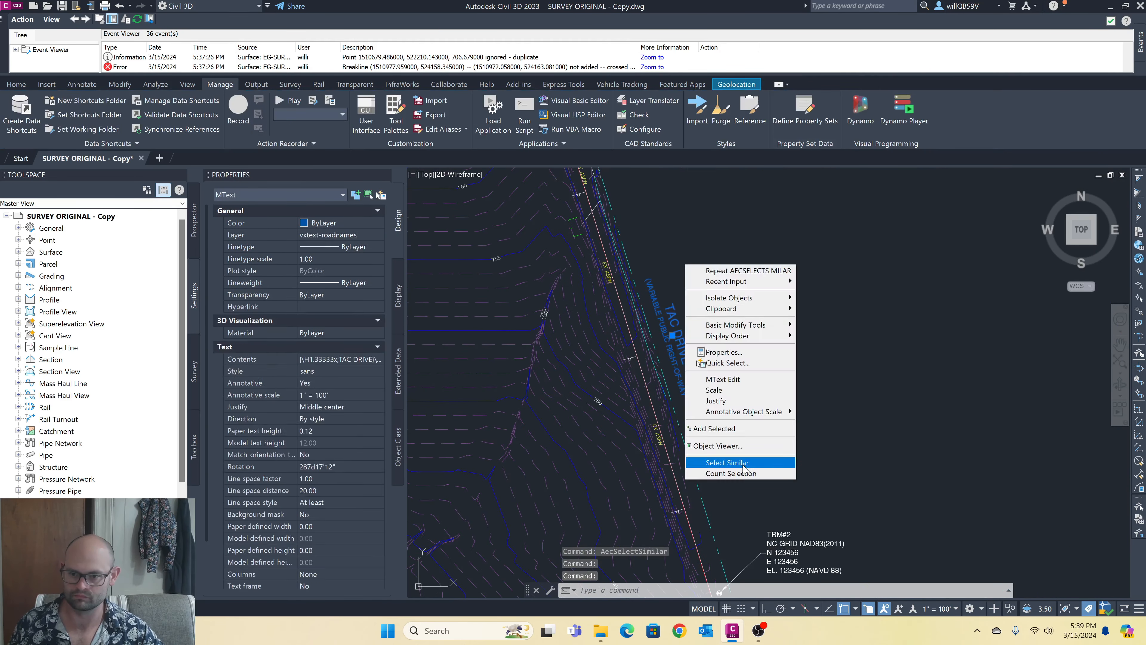
{"action": "left_click", "coordinate": [331, 235]}
{"action": "left_click", "coordinate": [329, 293]}
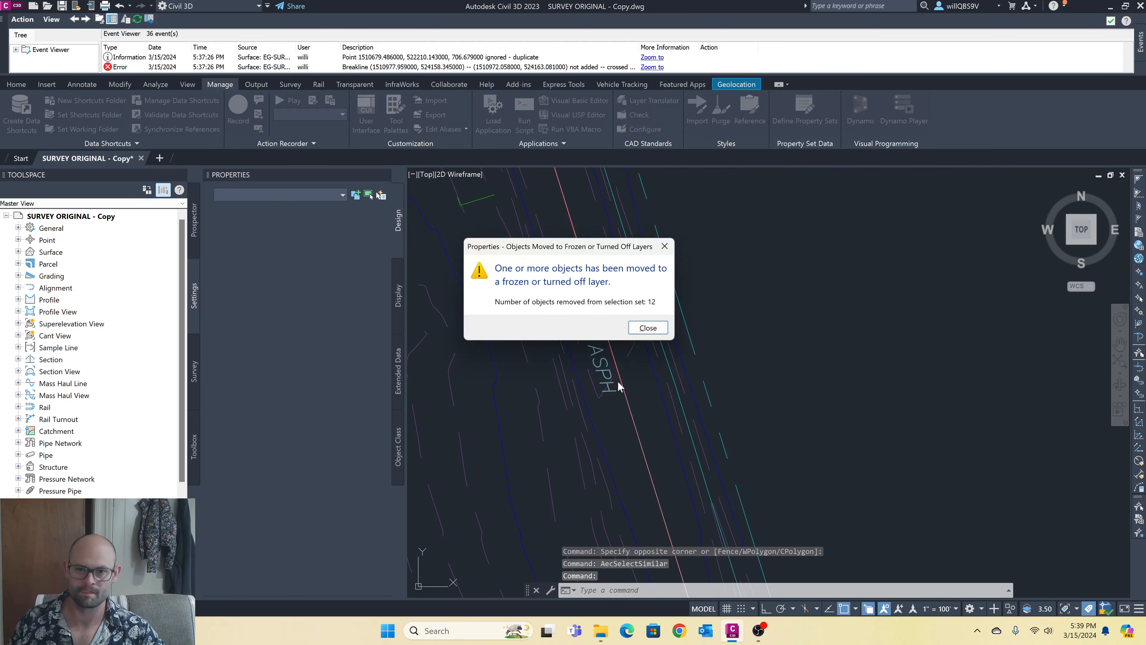
{"action": "left_click", "coordinate": [647, 328]}
{"action": "key", "text": "Escape"}
- Assign the SS sewer line to a V-SSWR layer and select all points similar to the SSMH point on vxutilss
{"action": "left_click", "coordinate": [652, 333]}
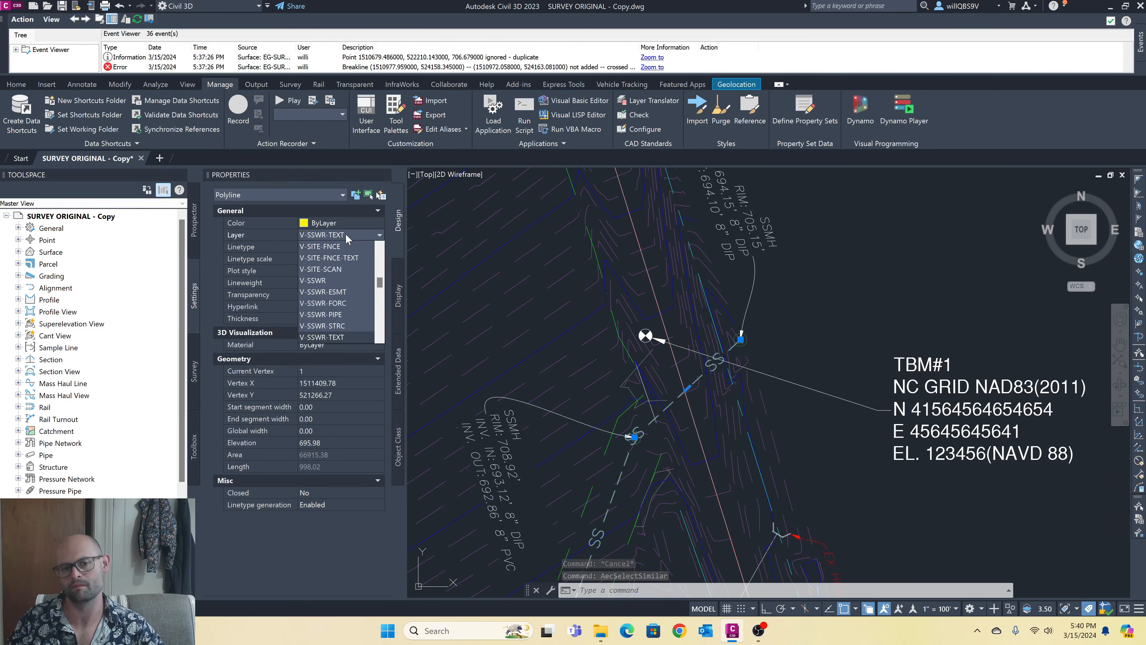
{"action": "right_click", "coordinate": [773, 269]}
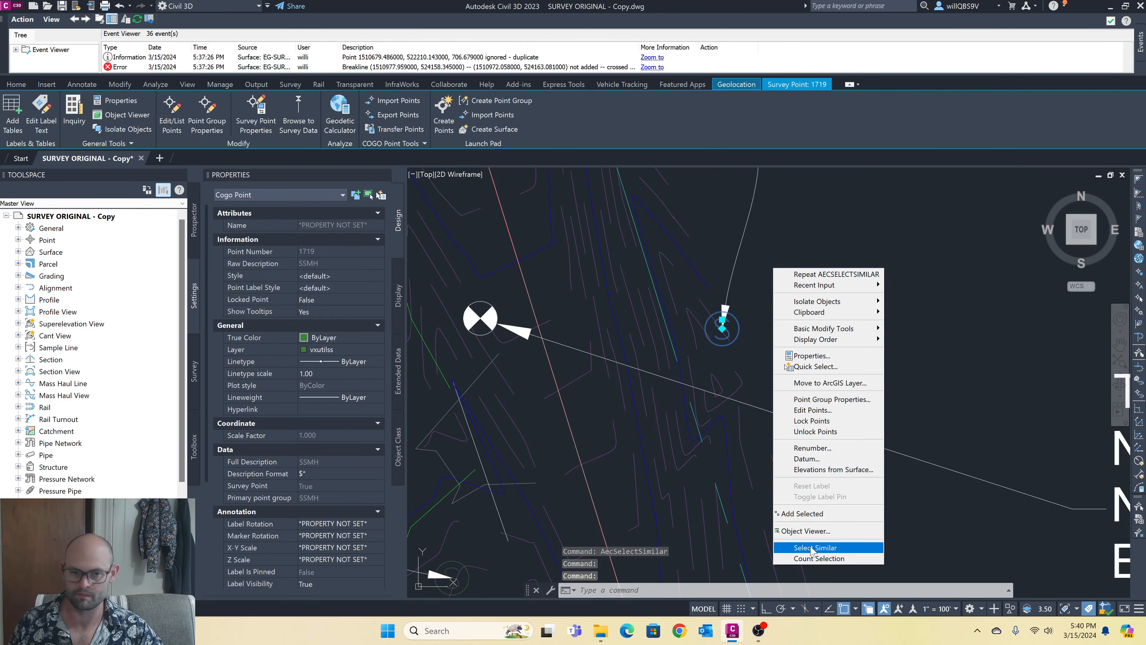
{"action": "left_click", "coordinate": [810, 546]}
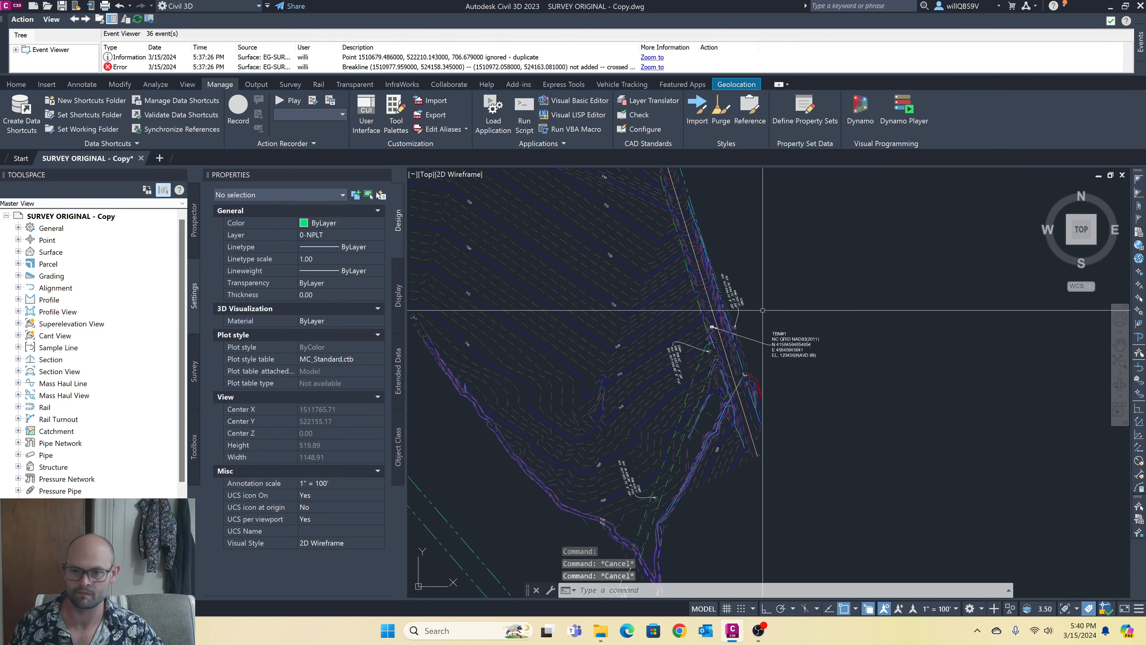
- Move the ditch and creek centerline 3D polylines from vxclditch and vxclcreek to their V- standard layers
{"action": "left_click", "coordinate": [327, 235]}
{"action": "left_click", "coordinate": [327, 246]}
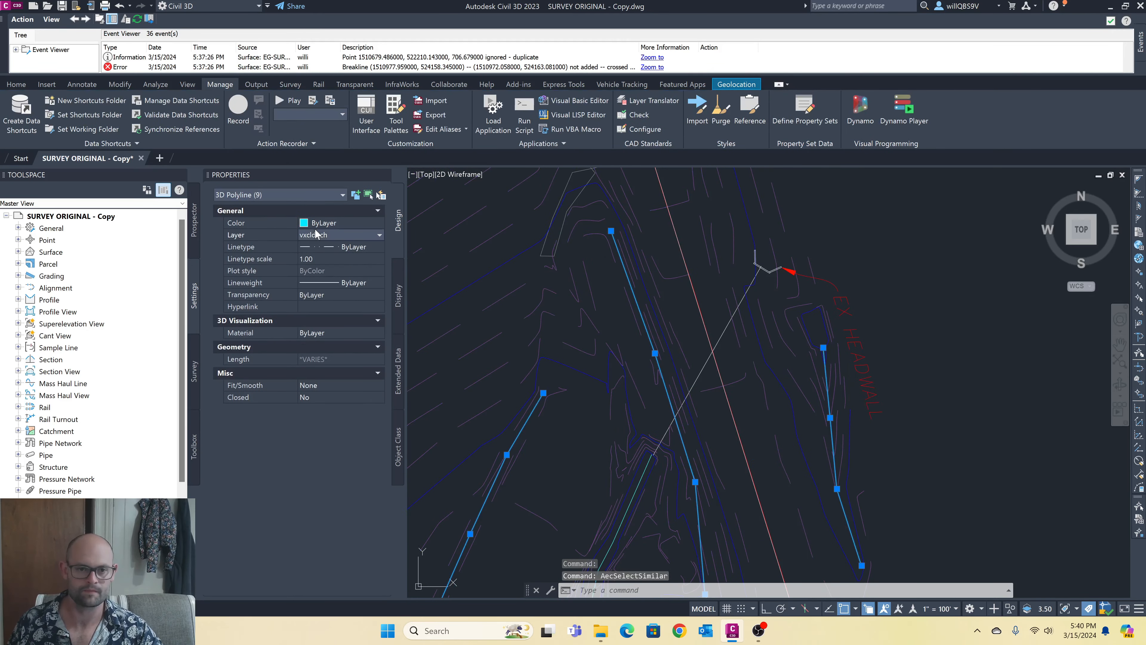
{"action": "left_click", "coordinate": [316, 234]}
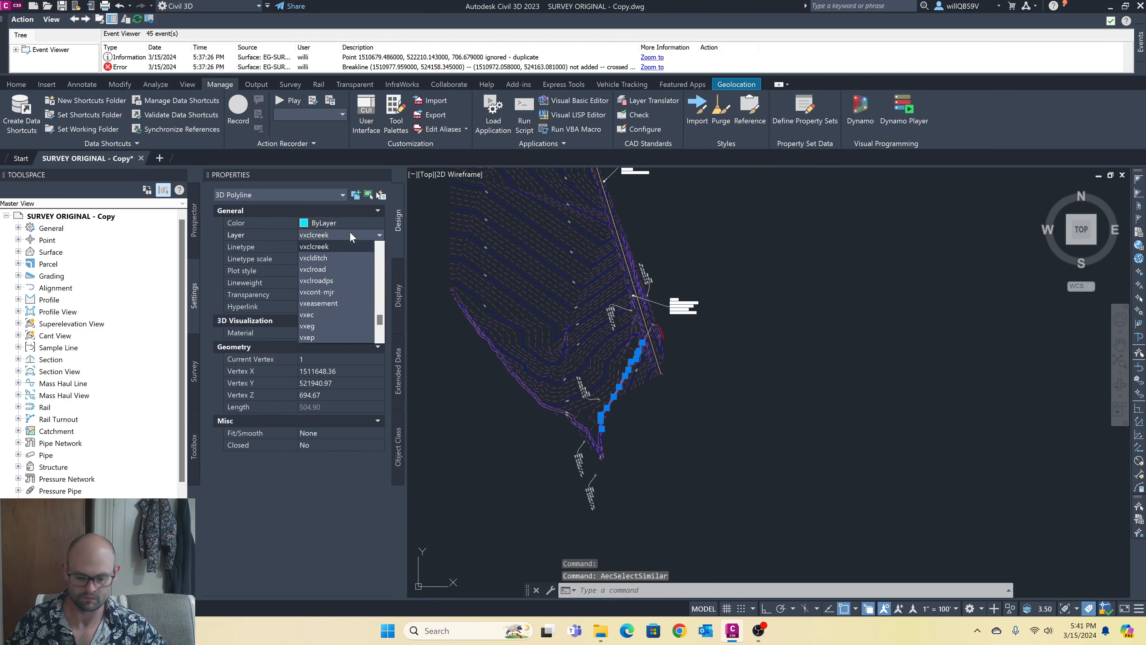
{"action": "key", "text": "Escape"}
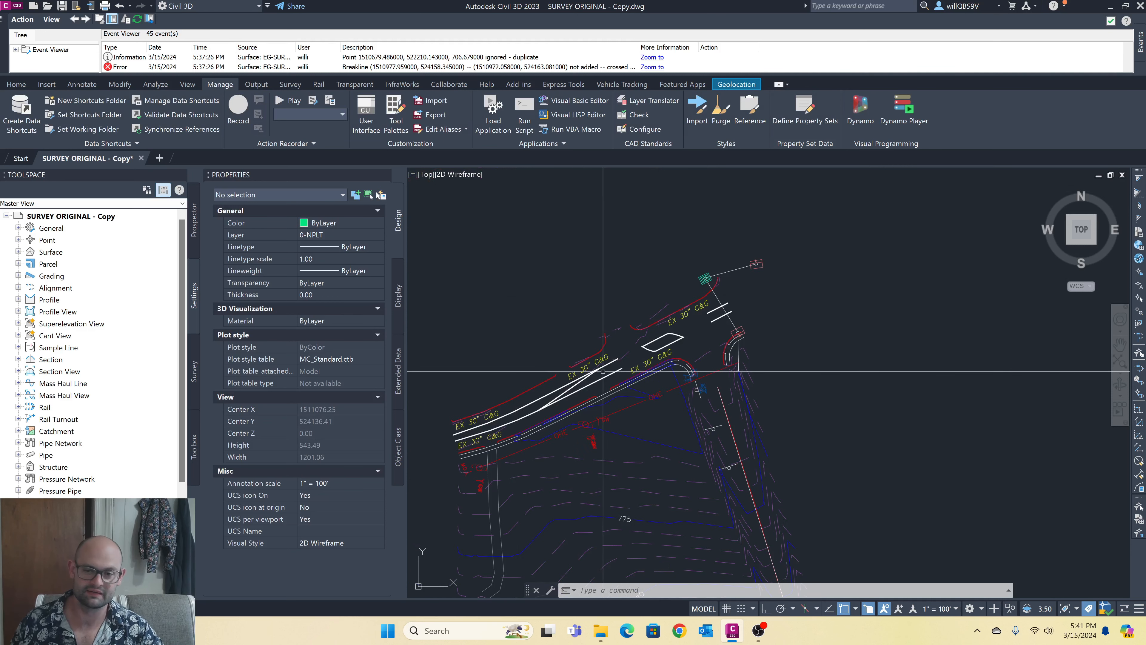
- Move the OHE overhead electric polyline from vxutilelec to the V-UTIL-ELEC-OVHD layer
{"action": "left_click", "coordinate": [639, 407]}
{"action": "left_click", "coordinate": [635, 404]}
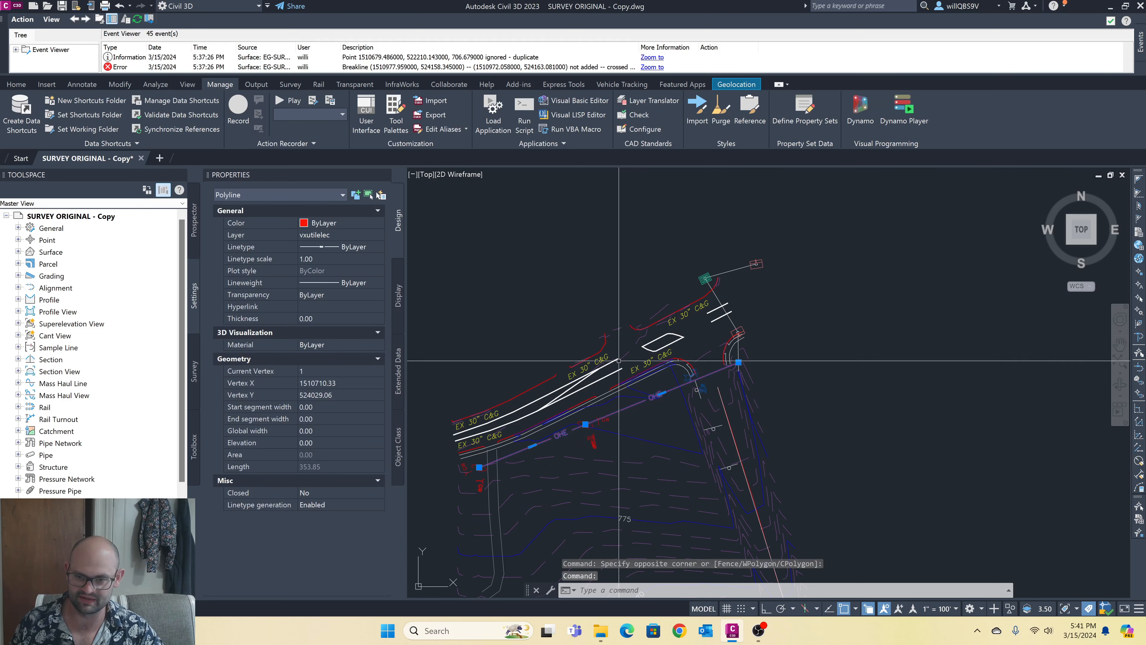
{"action": "right_click", "coordinate": [599, 325]}
{"action": "left_click", "coordinate": [640, 507]}
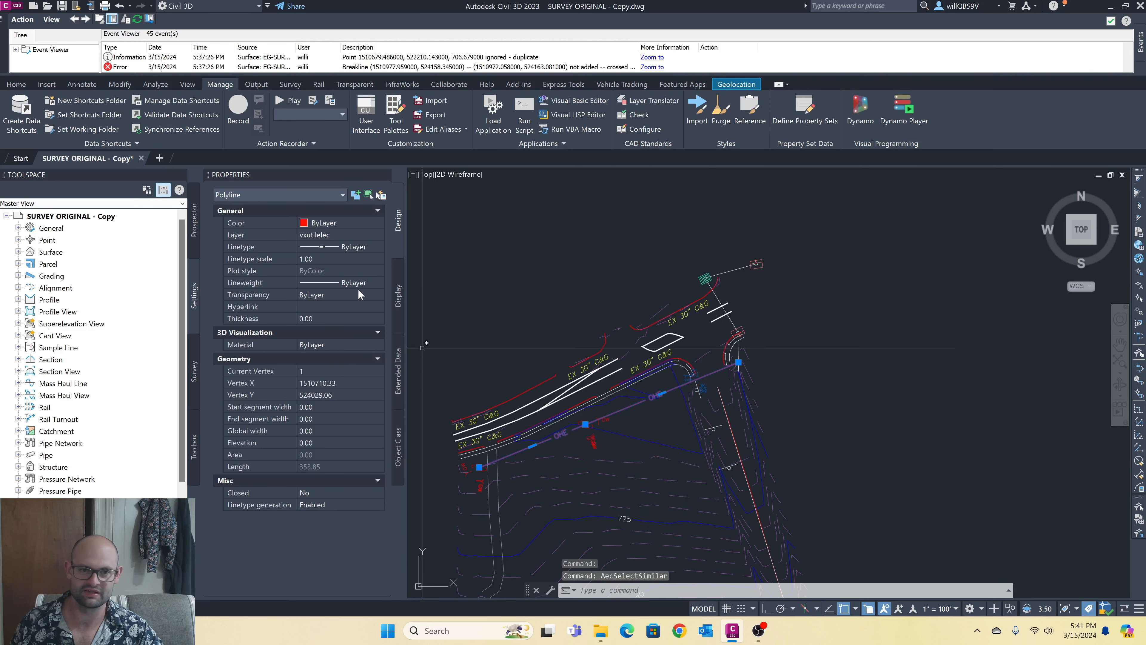
{"action": "left_click", "coordinate": [342, 235]}
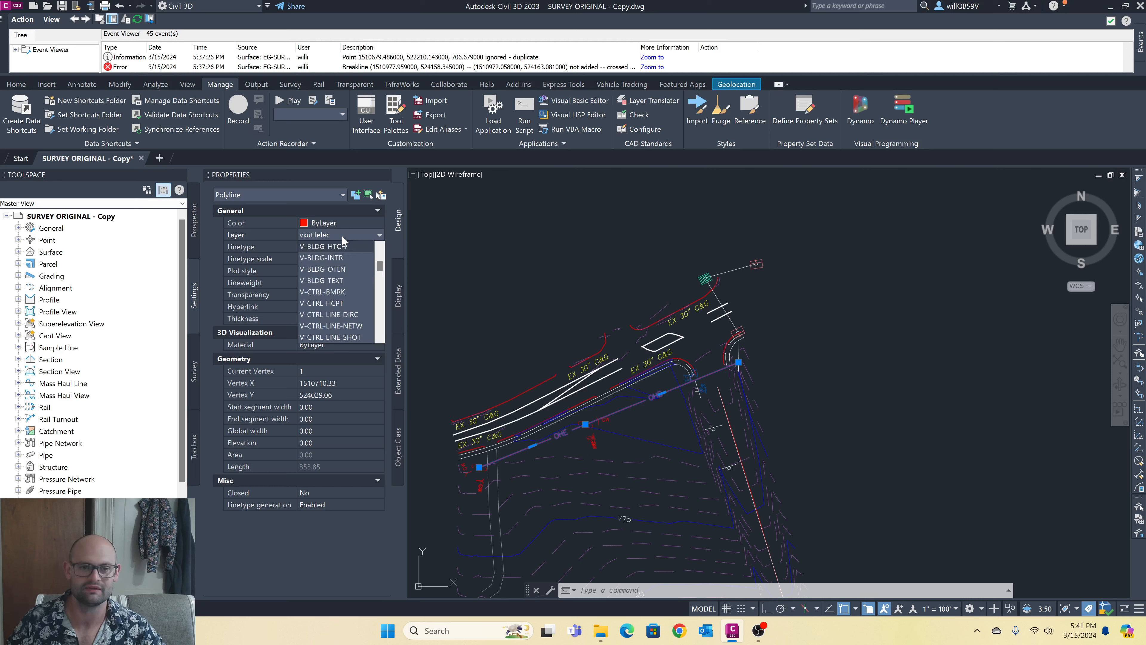
{"action": "type", "text": "util-e"}
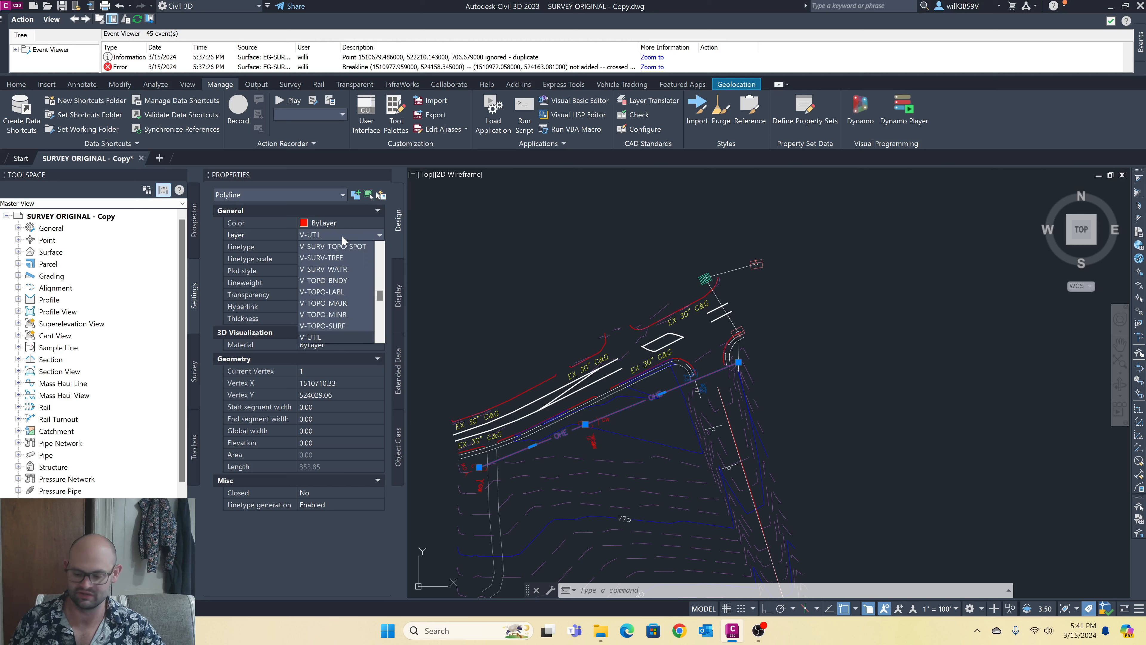
{"action": "key", "text": "Down"}
{"action": "key", "text": "Up"}
{"action": "key", "text": "Down"}
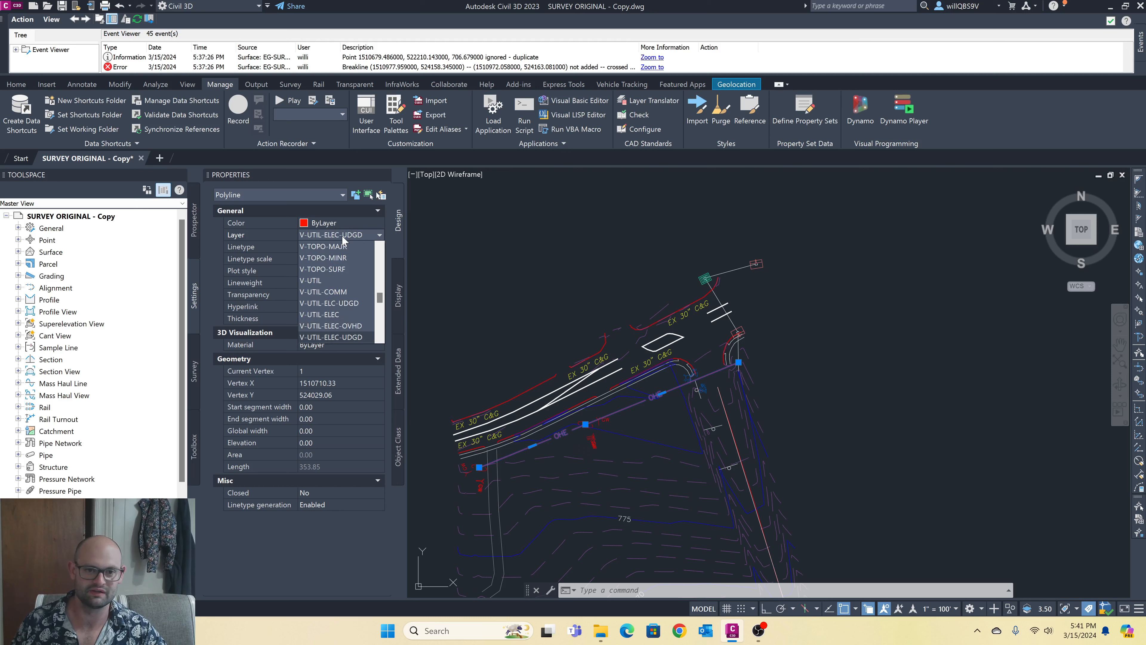
{"action": "key", "text": "Up"}
{"action": "key", "text": "Return"}
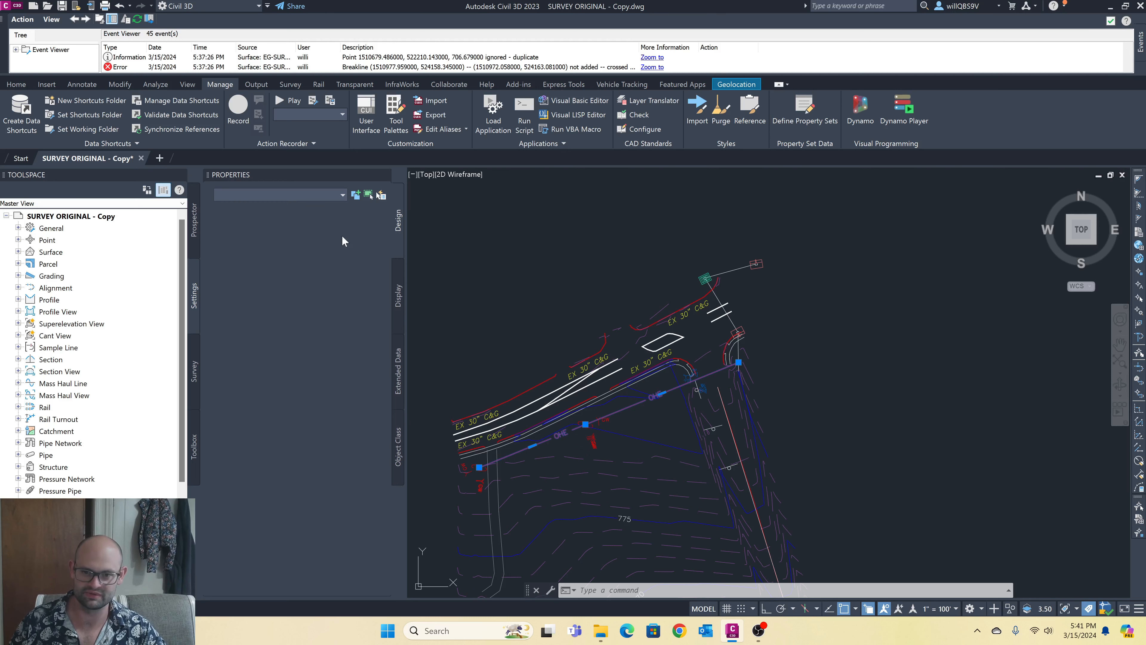
{"action": "left_click", "coordinate": [647, 328]}
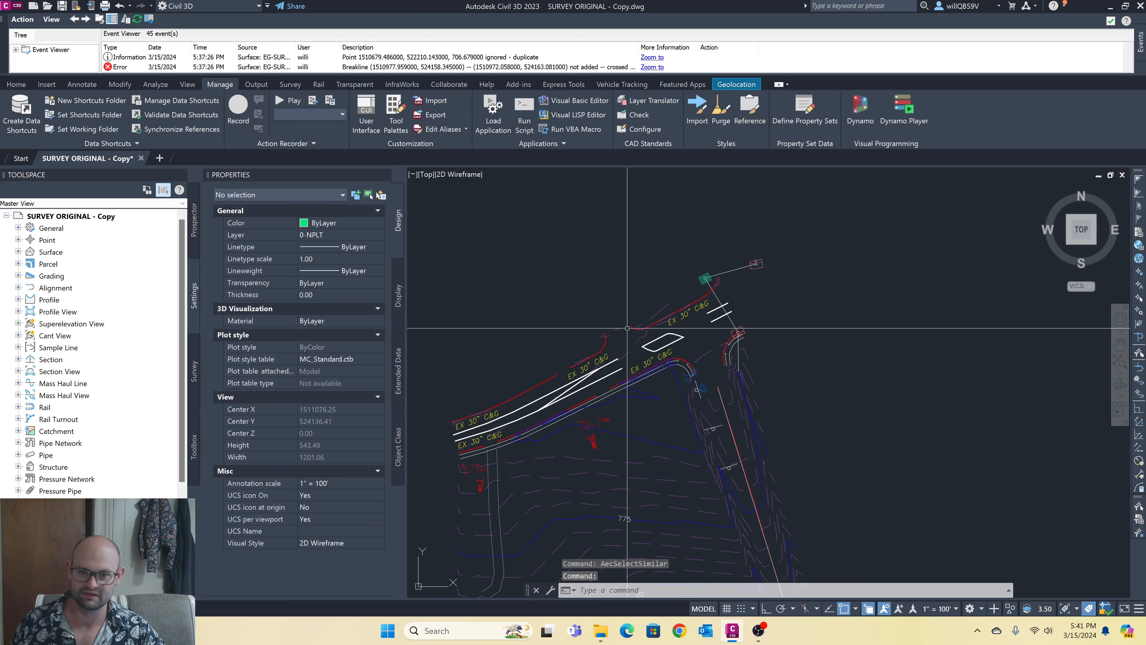
- Select all the EX 30" C&G labels on VX-BC-TXT and move them to the V- standard road layer
{"action": "scroll", "coordinate": [576, 377], "scroll_direction": "up", "scroll_amount": 4}
{"action": "left_click", "coordinate": [575, 363]}
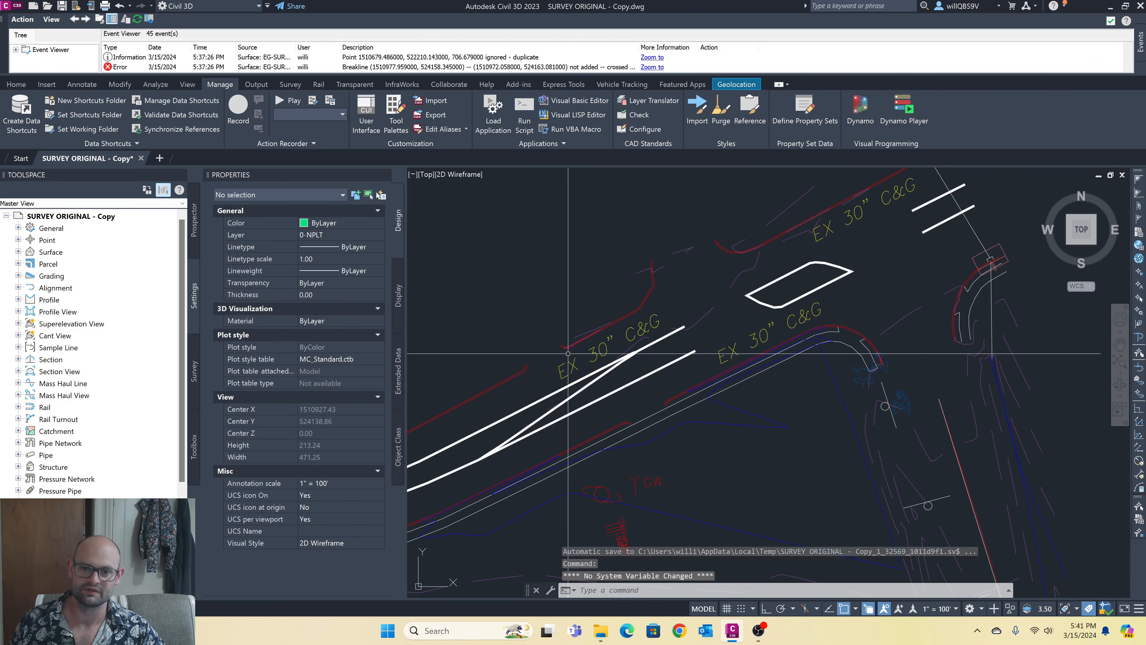
{"action": "left_click", "coordinate": [533, 276]}
{"action": "right_click", "coordinate": [531, 274]}
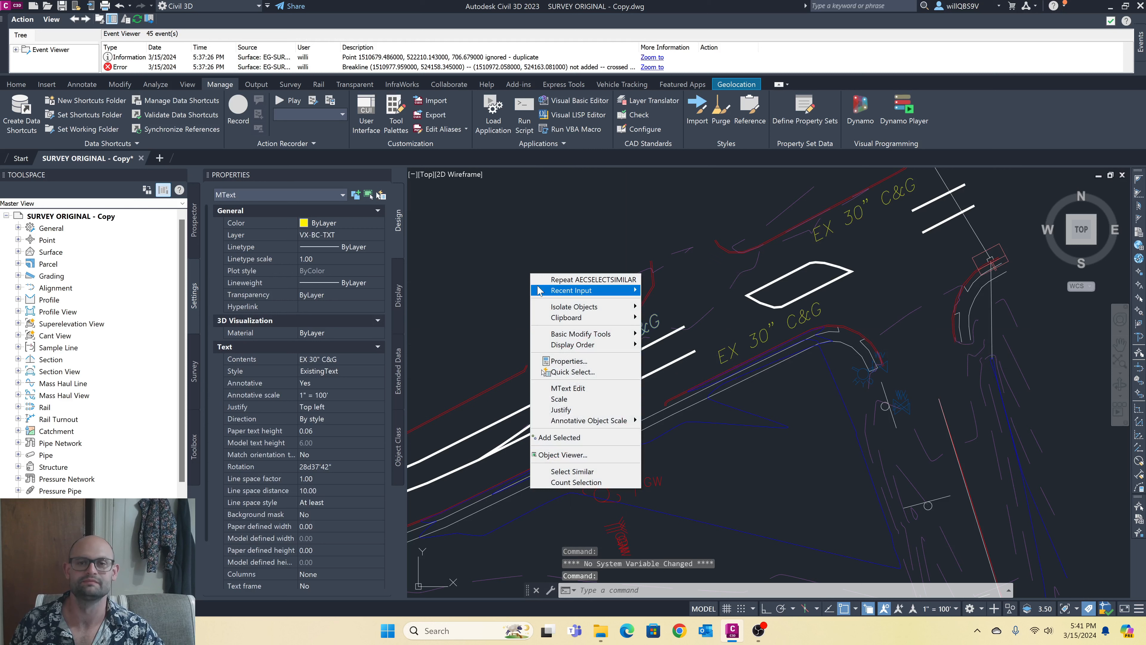
{"action": "mouse_move", "coordinate": [540, 291]}
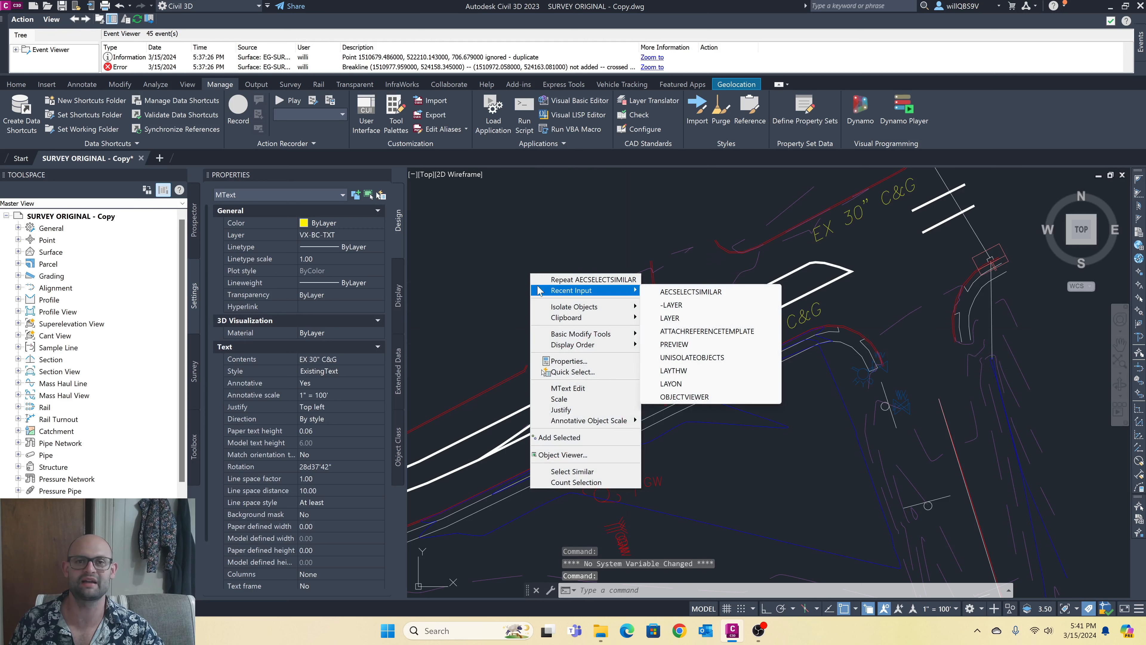
{"action": "left_click", "coordinate": [572, 471]}
{"action": "left_click", "coordinate": [310, 235]}
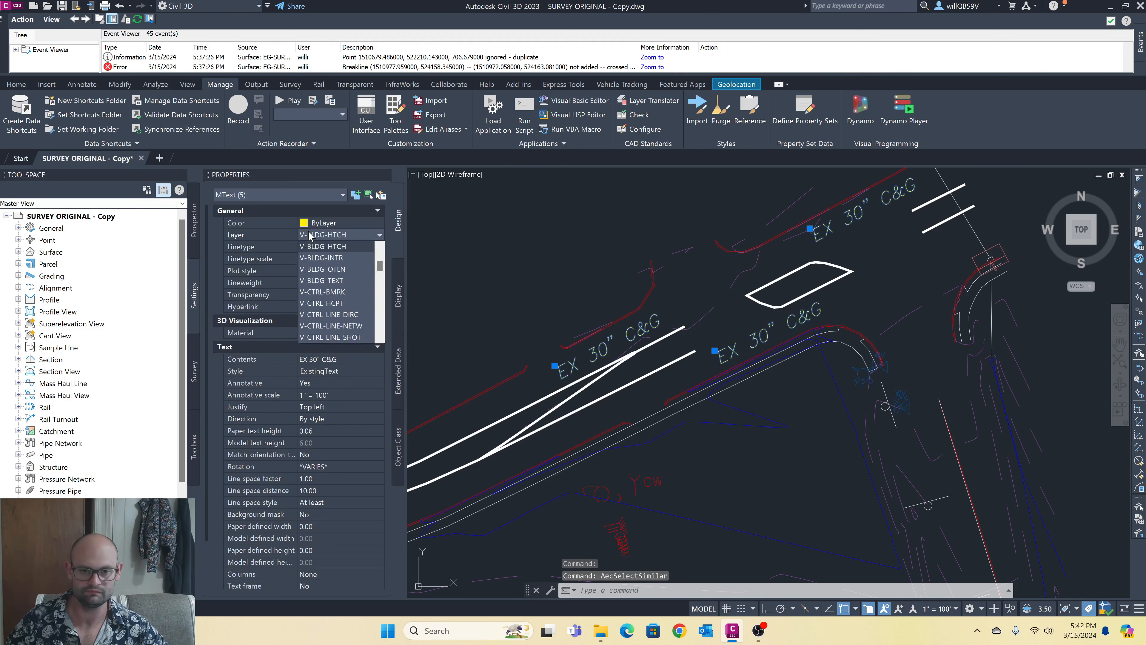
{"action": "type", "text": "ro"}
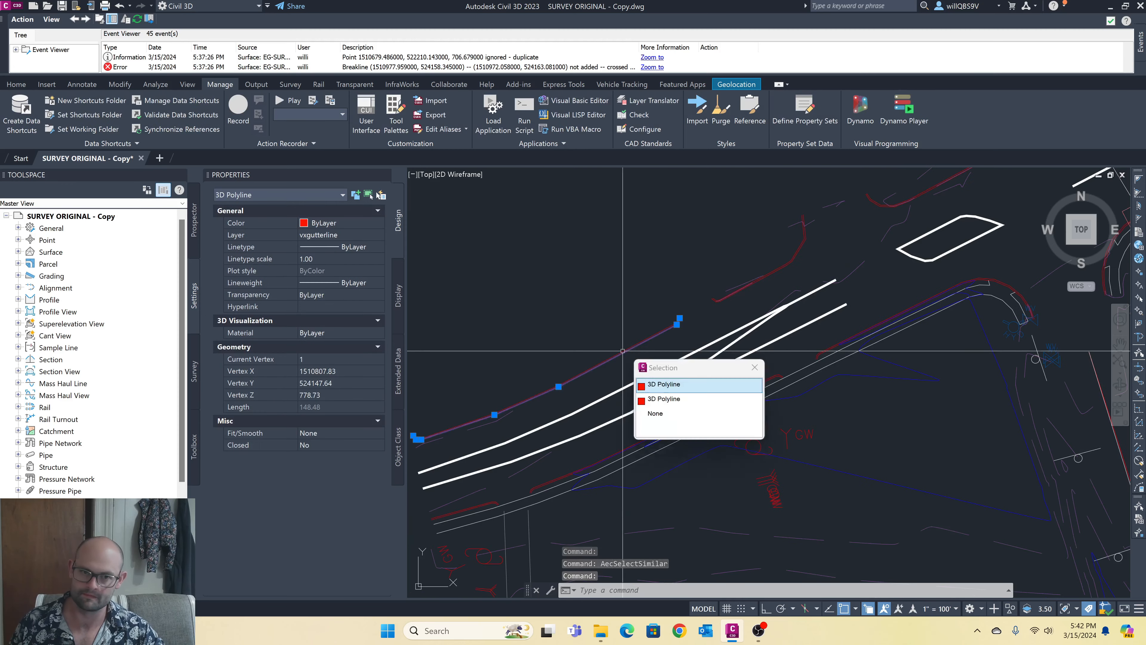
- Select all the gutter line 3D polylines on vxgutterline and move them to their V- standard layer
{"action": "left_click", "coordinate": [658, 408]}
{"action": "left_click", "coordinate": [331, 235]}
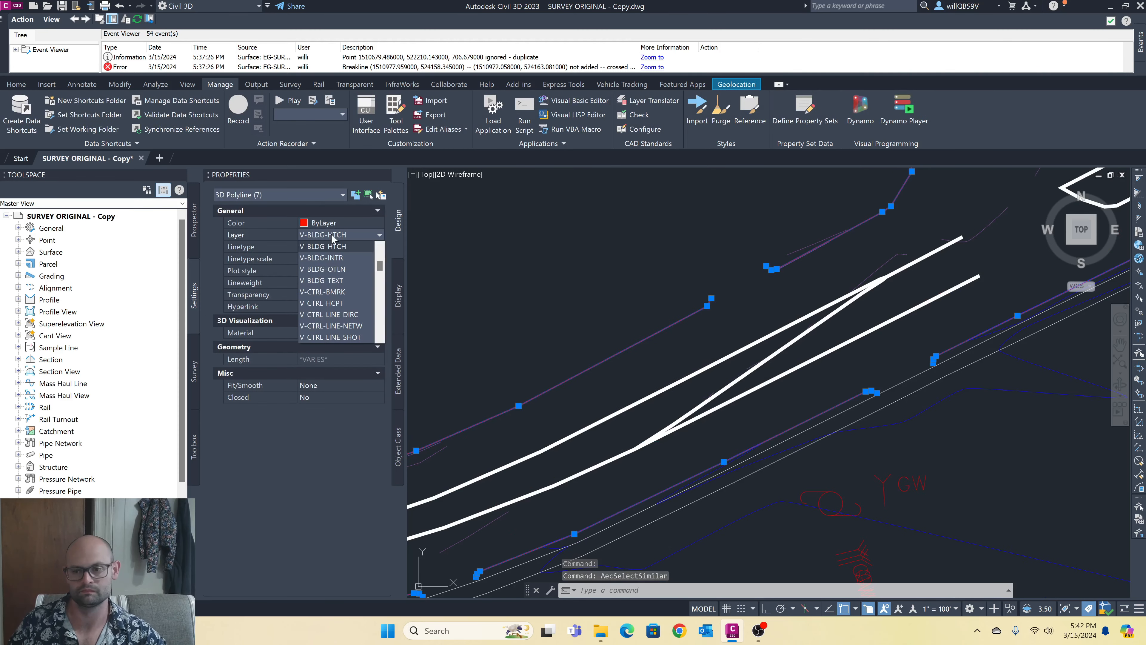
{"action": "left_click", "coordinate": [331, 246]}
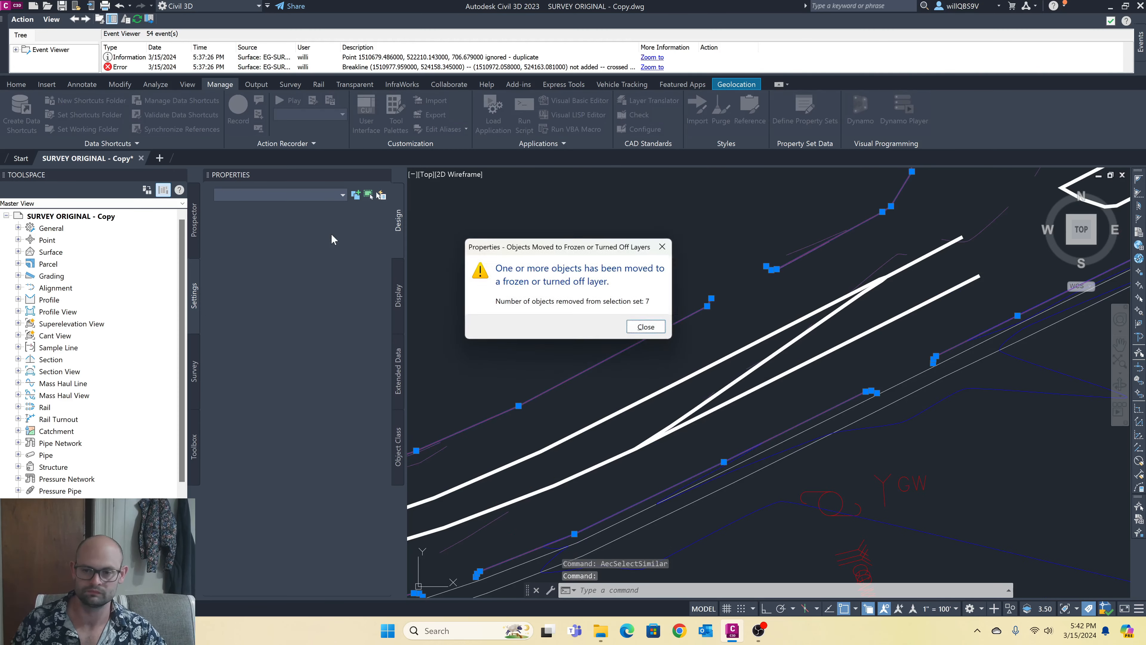
{"action": "key", "text": "Escape"}
{"action": "key", "text": "Escape"}
{"action": "key", "text": "Escape"}
{"action": "scroll", "coordinate": [737, 253], "scroll_direction": "down", "scroll_amount": 5}
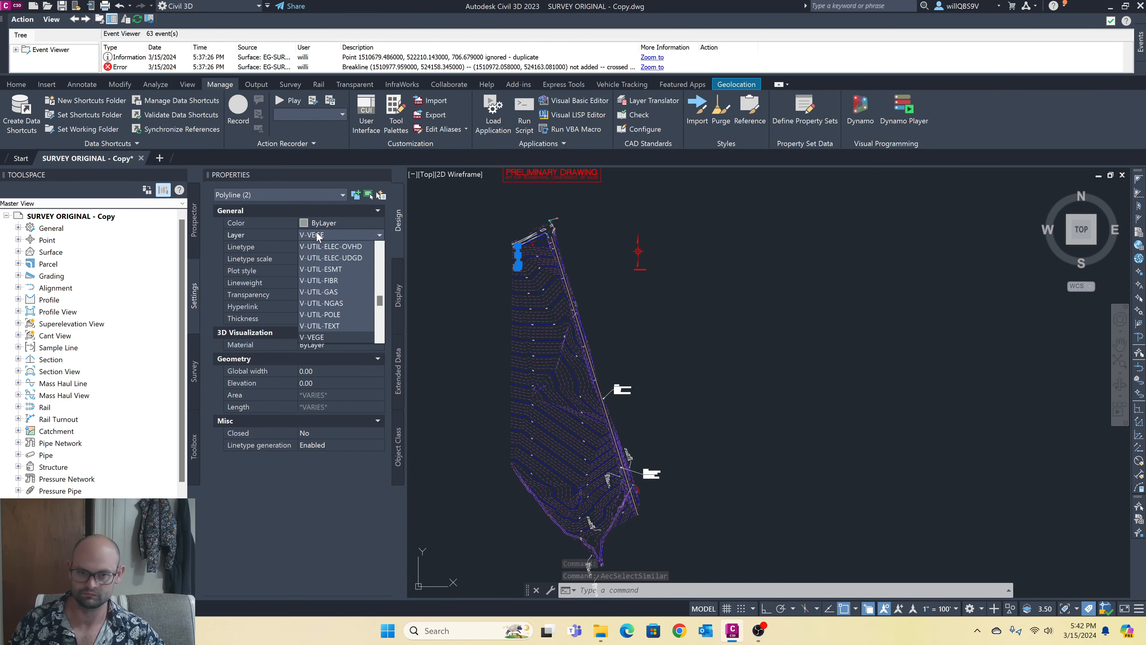
- Move the remaining roadside linework and the headwall lines to their matching V- standard layers
{"action": "left_click", "coordinate": [540, 244]}
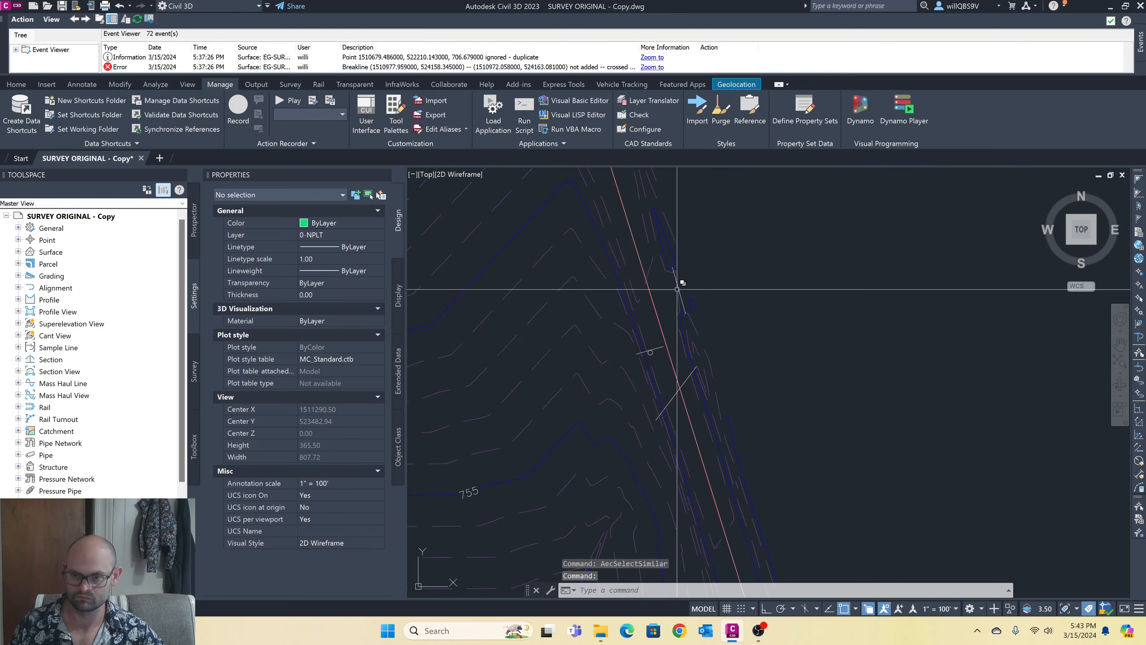
{"action": "left_click", "coordinate": [677, 328]}
{"action": "left_click", "coordinate": [362, 235]}
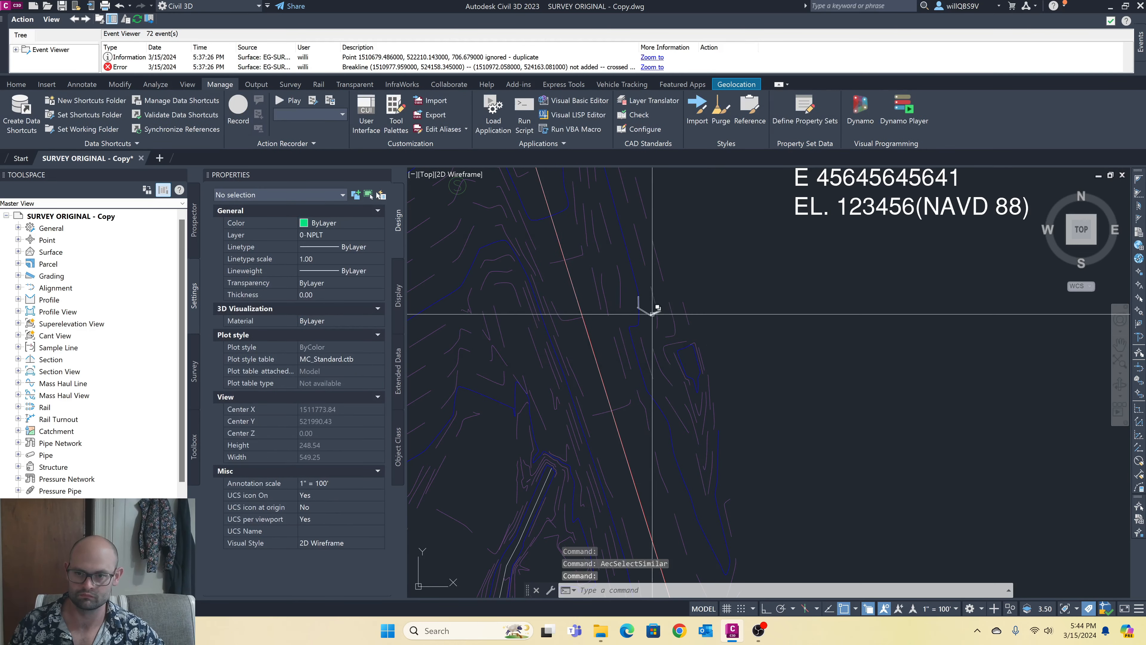
{"action": "left_click", "coordinate": [642, 356]}
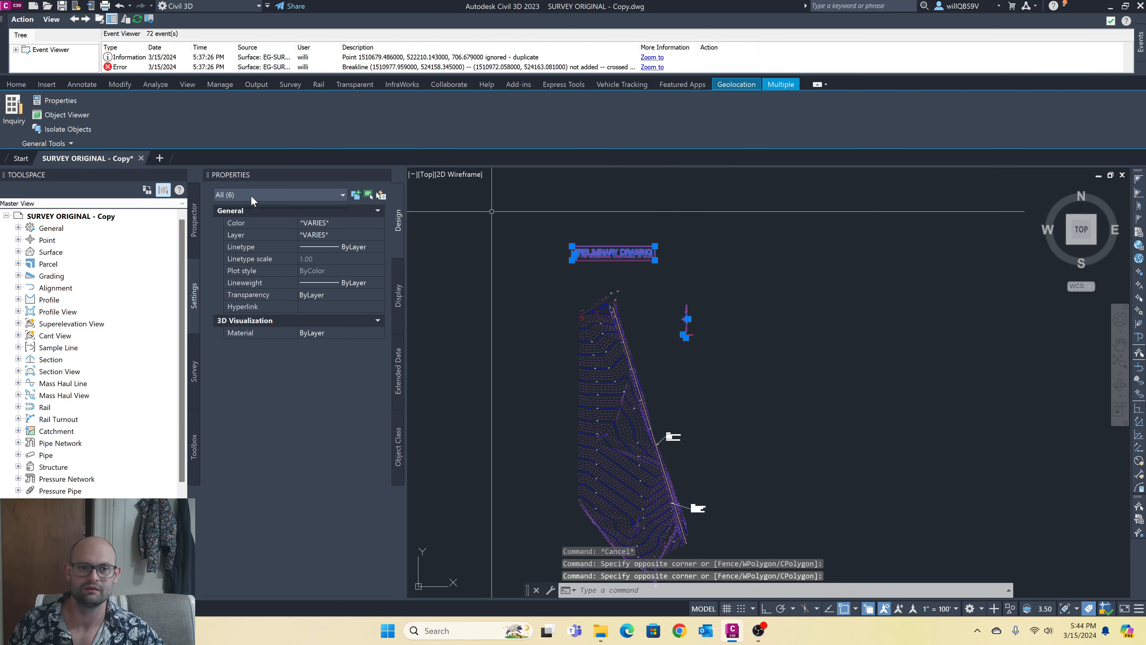
- Examine the object types and layers of the leftover PRELIMINARY DRAWING stamp and its text
{"action": "left_click", "coordinate": [253, 194]}
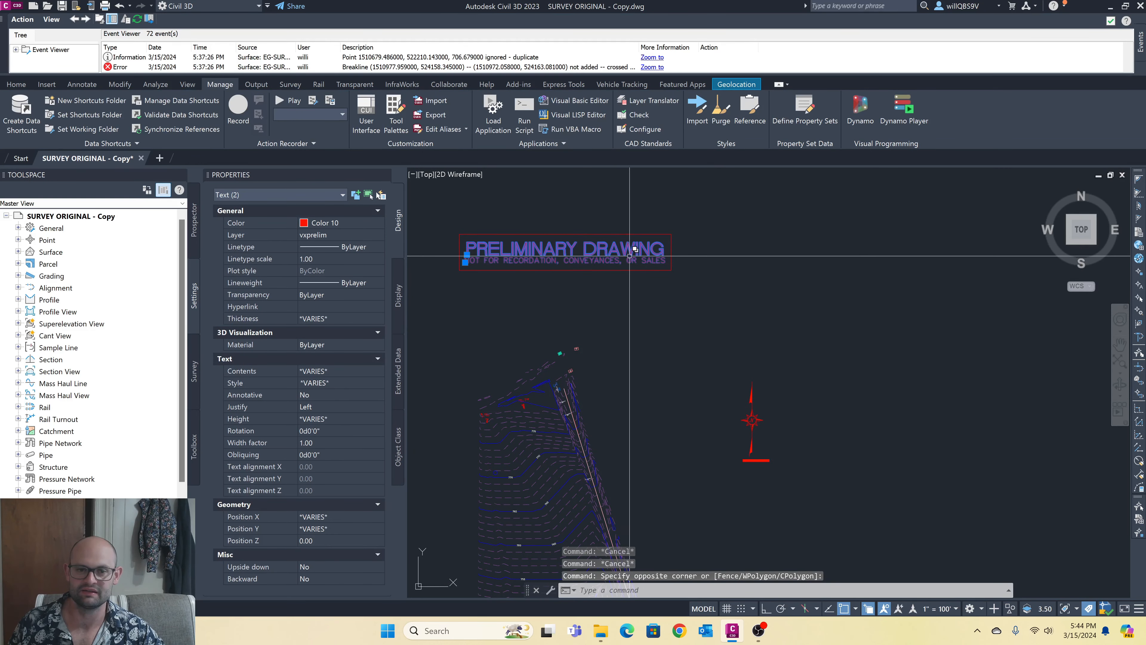
{"action": "key", "text": "Escape"}
{"action": "key", "text": "Escape"}
{"action": "left_click", "coordinate": [622, 265]}
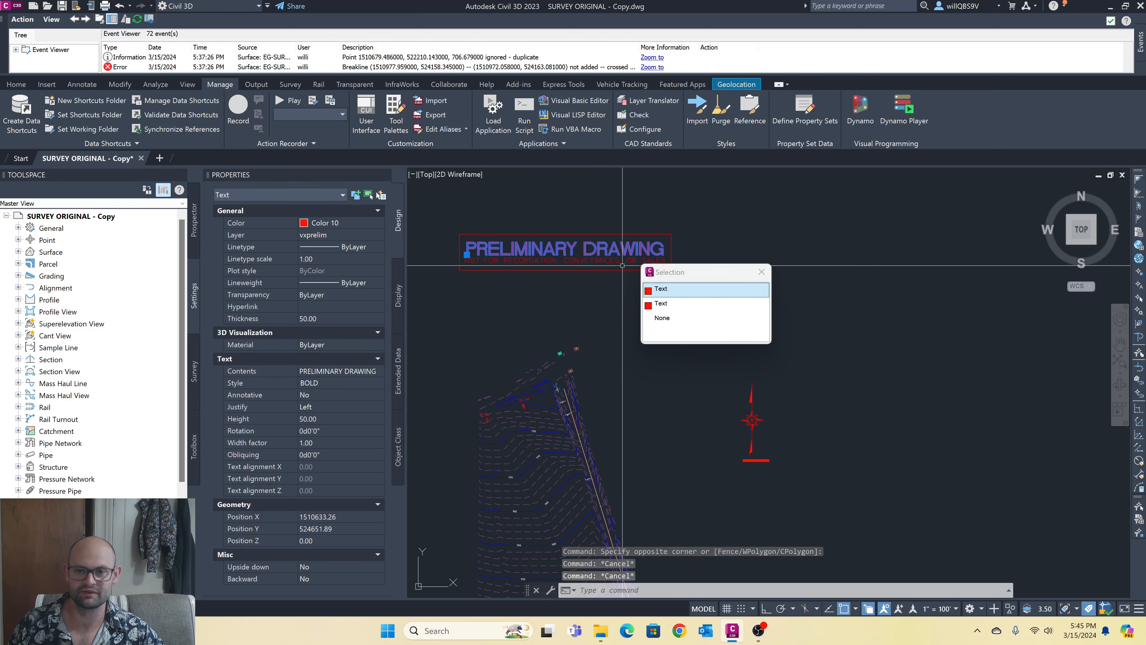
{"action": "key", "text": "Escape"}
{"action": "left_click", "coordinate": [634, 272]}
{"action": "key", "text": "Escape"}
{"action": "key", "text": "Escape"}
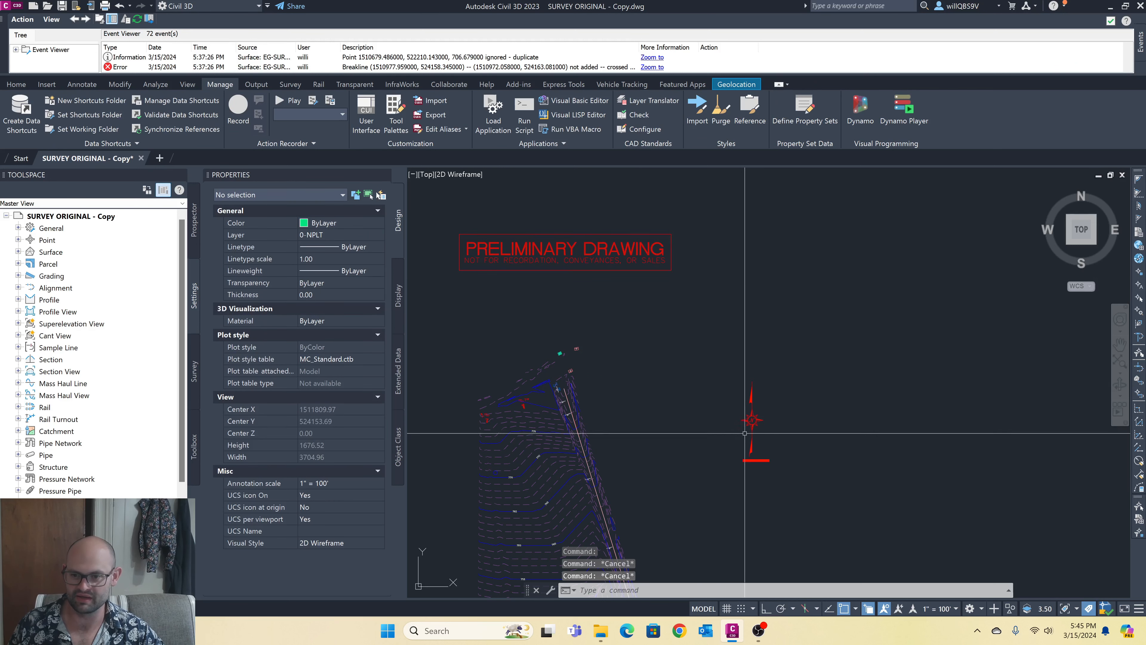
- Open the north arrow block in the Block Editor and check the layer of all its objects
{"action": "left_click", "coordinate": [750, 419]}
{"action": "scroll", "coordinate": [749, 418], "scroll_direction": "up", "scroll_amount": 5}
{"action": "right_click", "coordinate": [760, 303]}
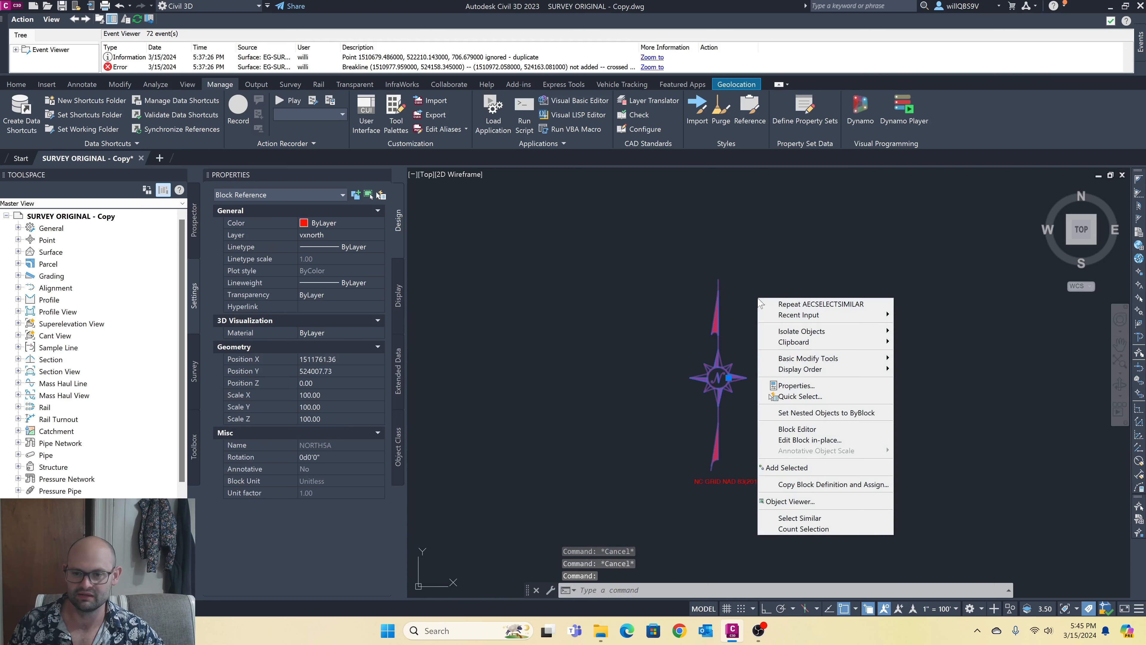
{"action": "left_click", "coordinate": [791, 430]}
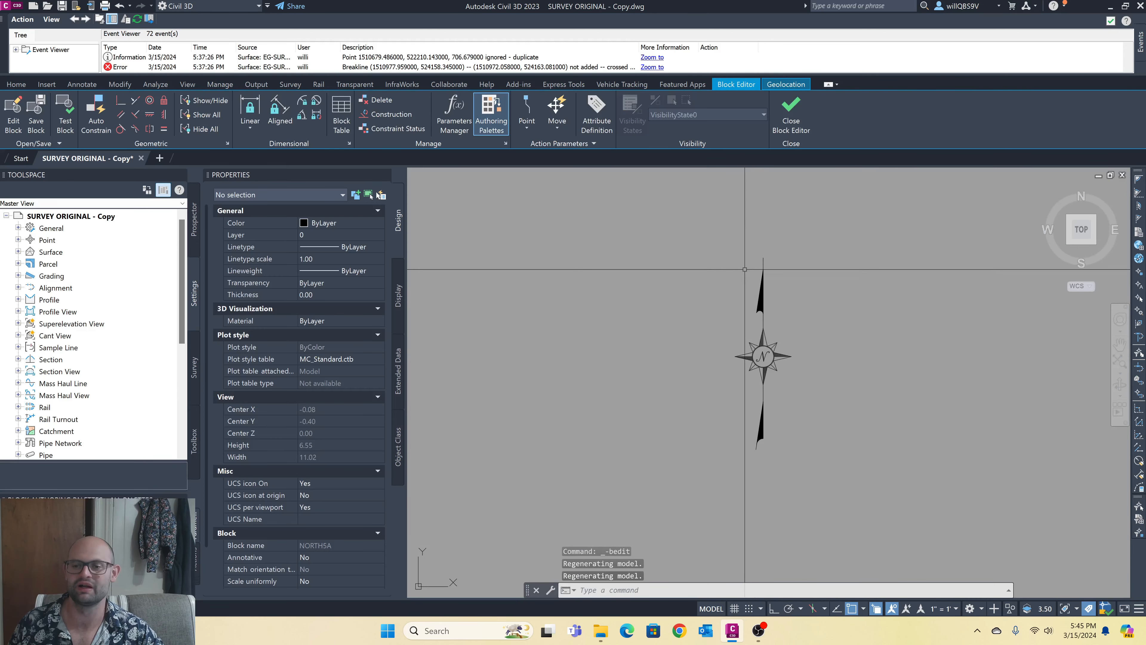
{"action": "left_click", "coordinate": [711, 222]}
{"action": "left_click", "coordinate": [855, 472]}
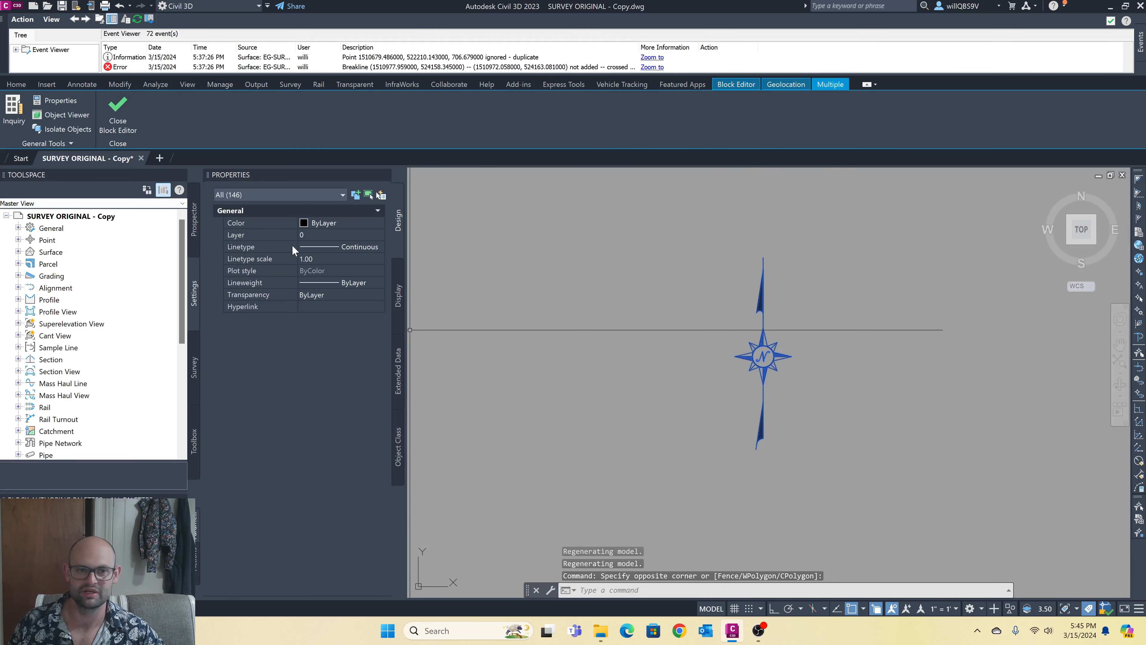
{"action": "left_click", "coordinate": [280, 197]}
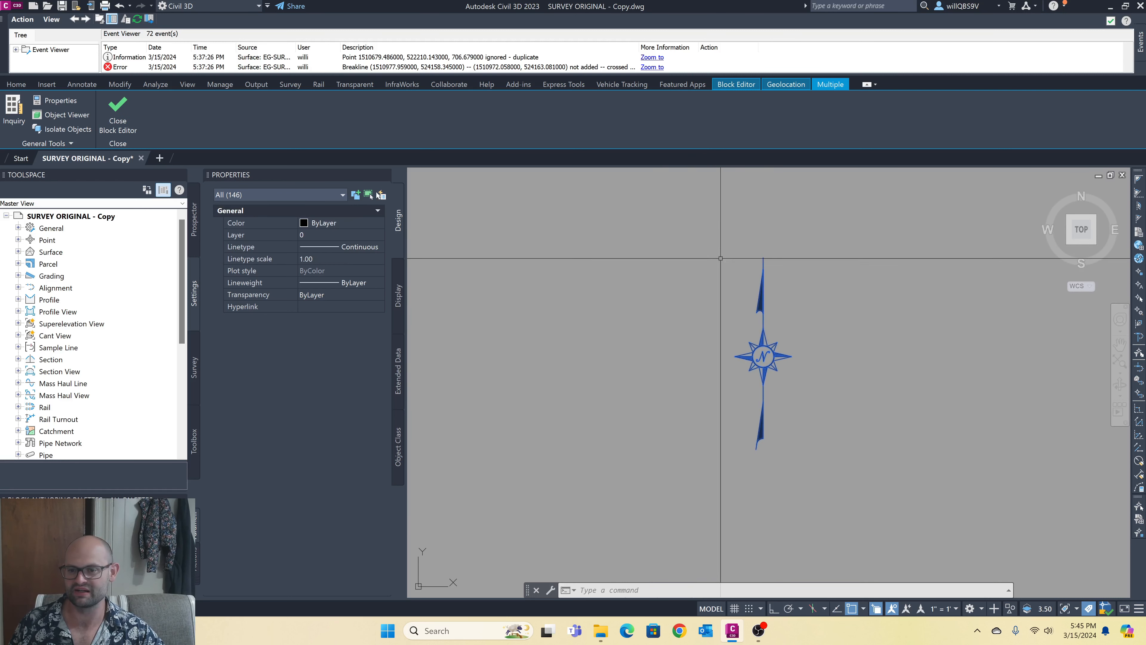
- Deselect the north arrow geometry and close the Block Editor, saving the changes to NORTH5A
{"action": "left_click", "coordinate": [696, 201]}
{"action": "key", "text": "Escape"}
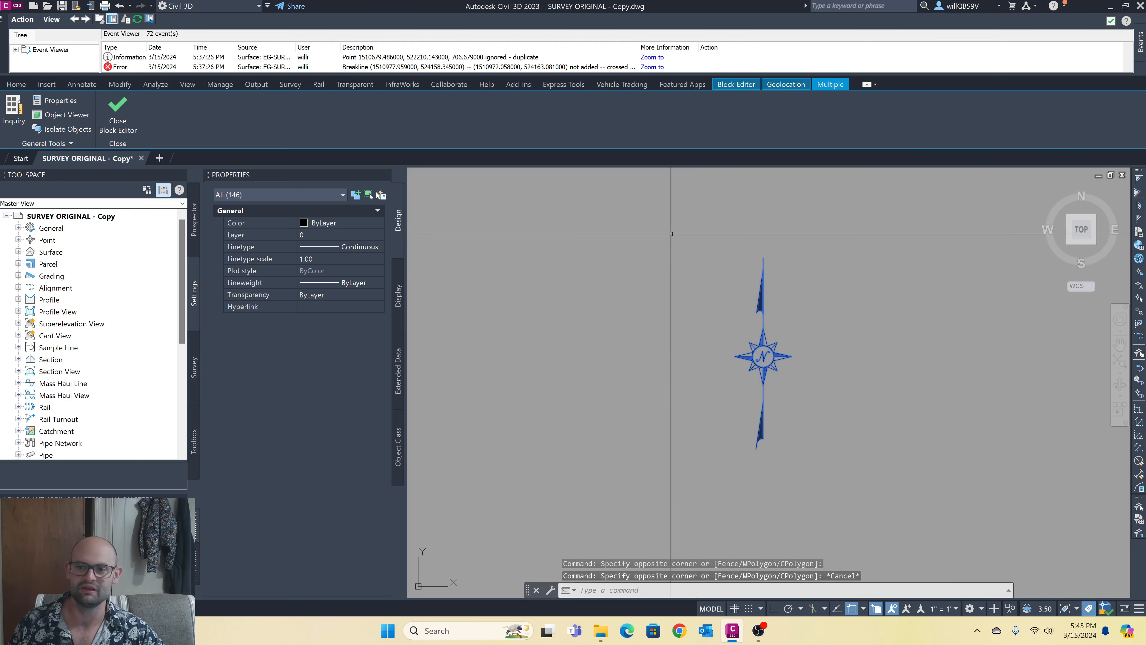
{"action": "key", "text": "Escape"}
{"action": "key", "text": "Escape"}
{"action": "left_click", "coordinate": [674, 213]}
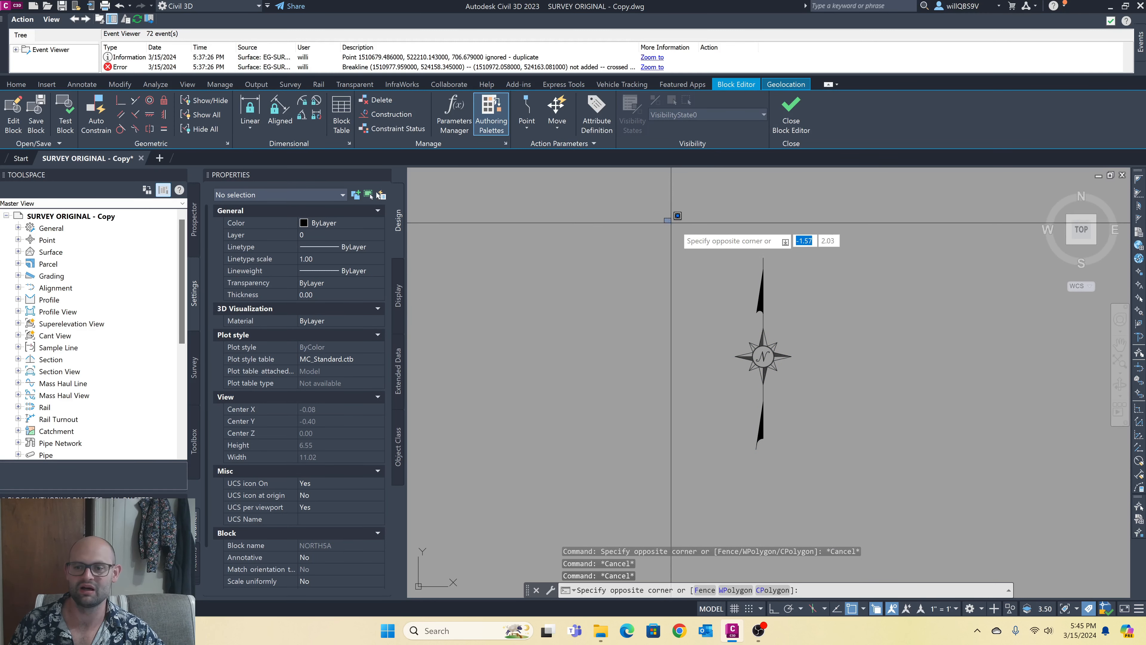
{"action": "key", "text": "Escape"}
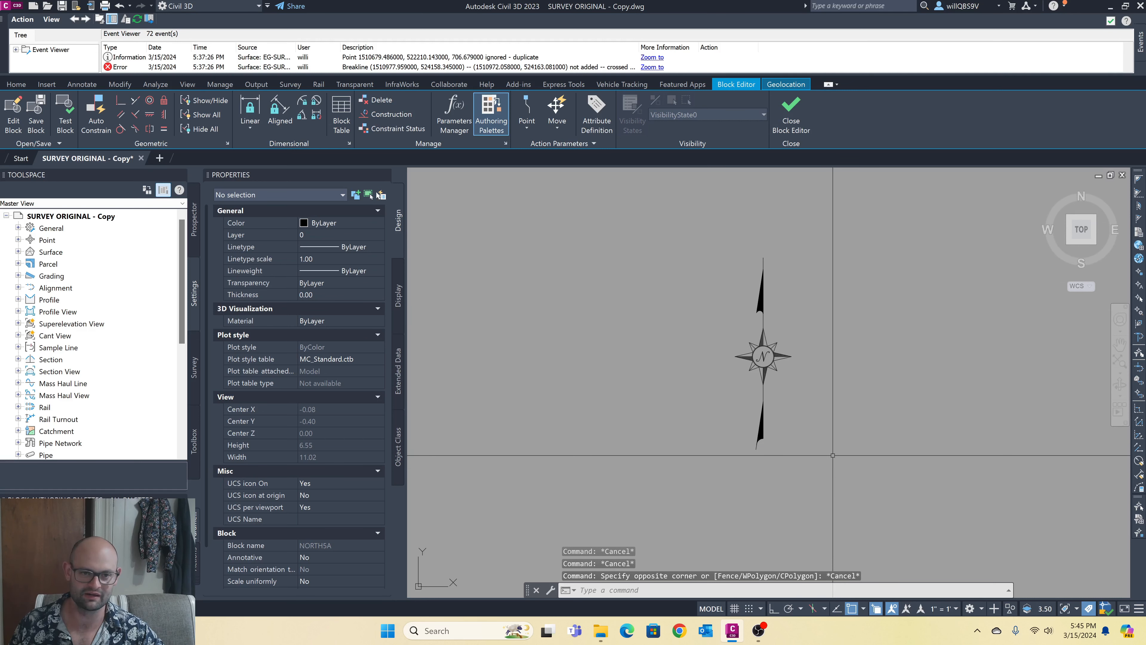
{"action": "left_click", "coordinate": [792, 119]}
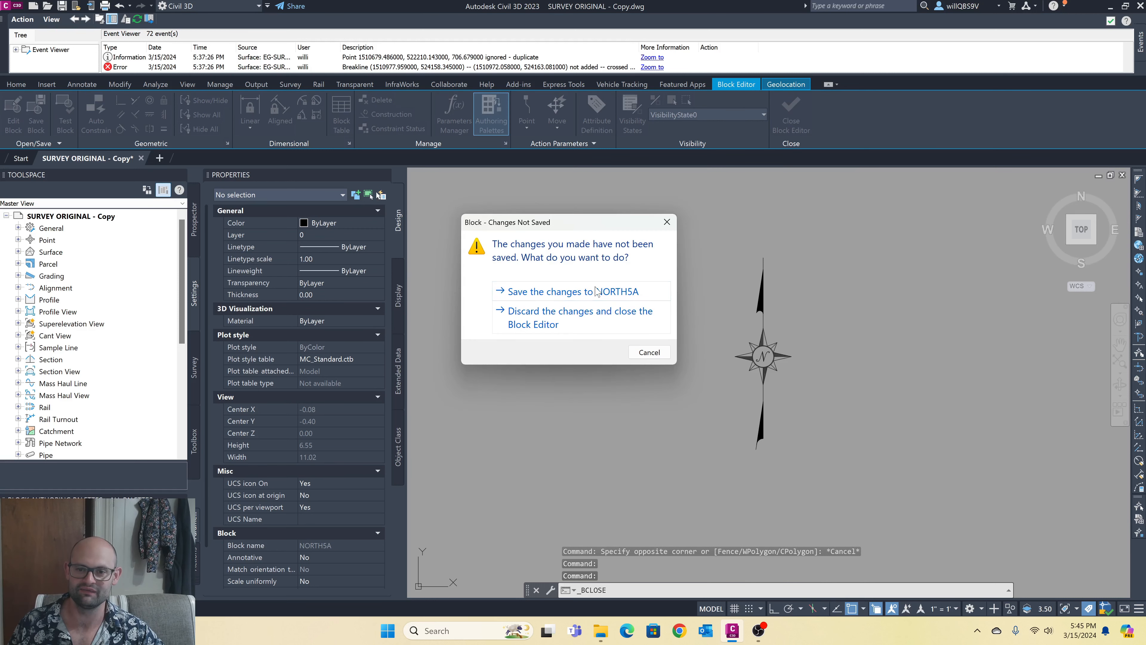
{"action": "left_click", "coordinate": [598, 293]}
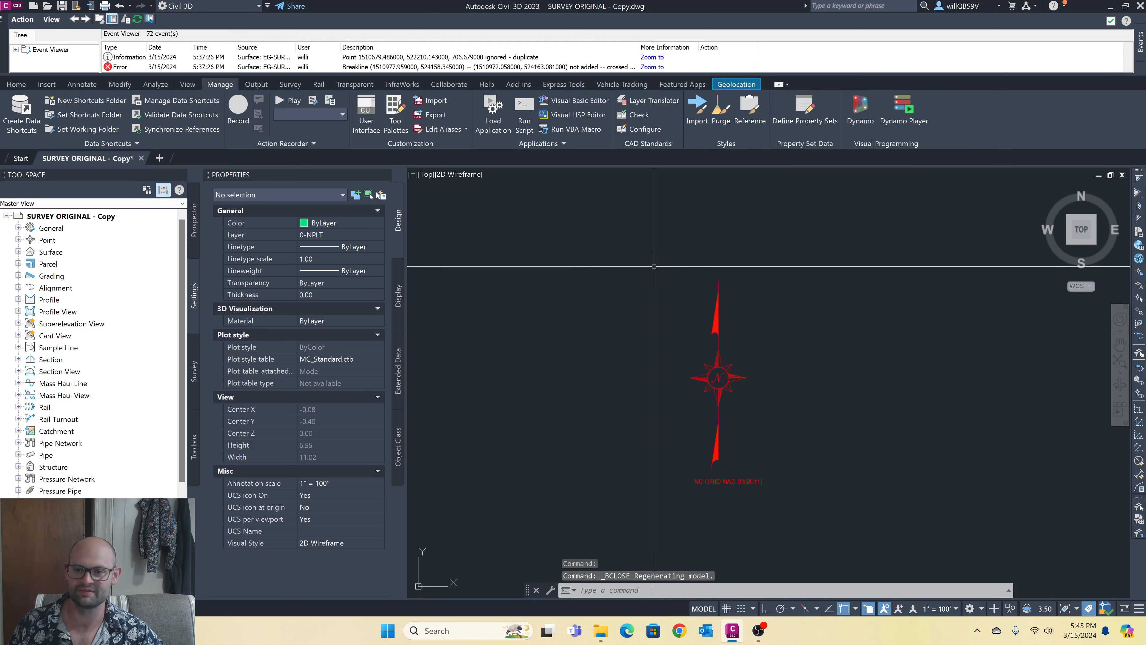
{"action": "left_click", "coordinate": [645, 236]}
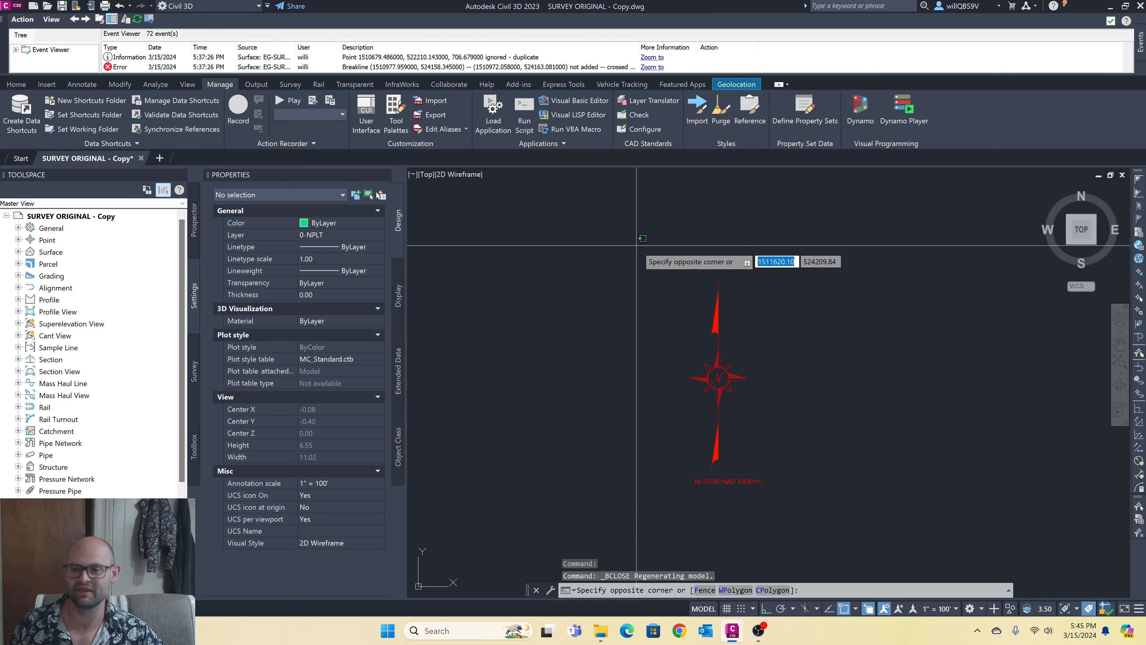
{"action": "left_click", "coordinate": [812, 528]}
{"action": "left_click", "coordinate": [615, 225]}
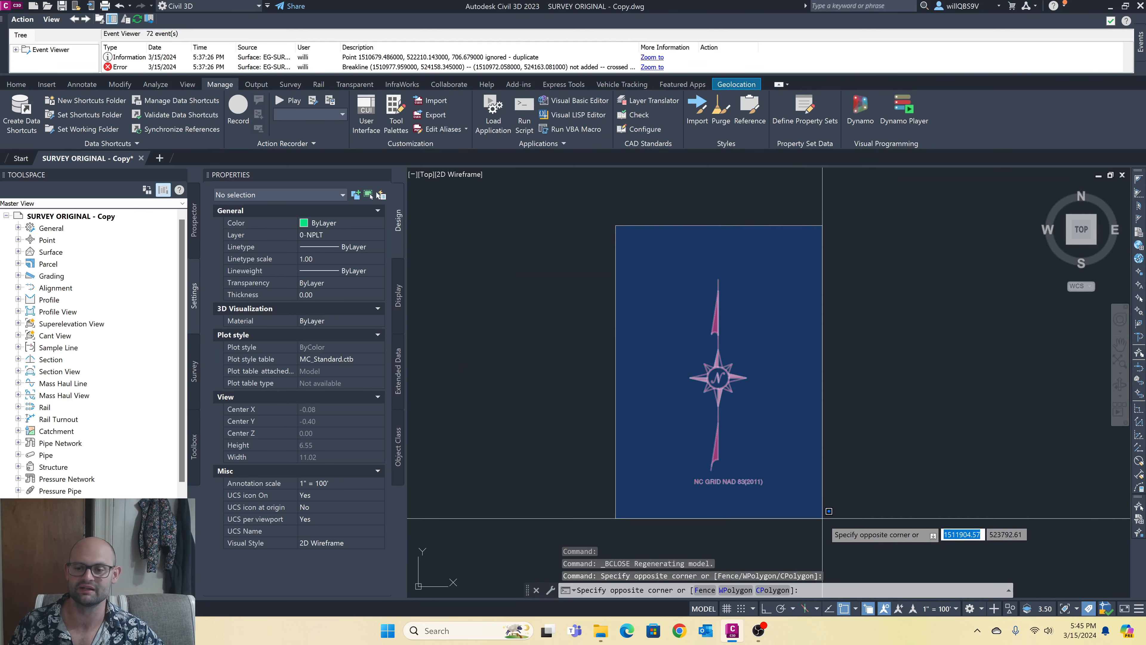
{"action": "key", "text": "Escape"}
{"action": "scroll", "coordinate": [637, 219], "scroll_direction": "down", "scroll_amount": 5}
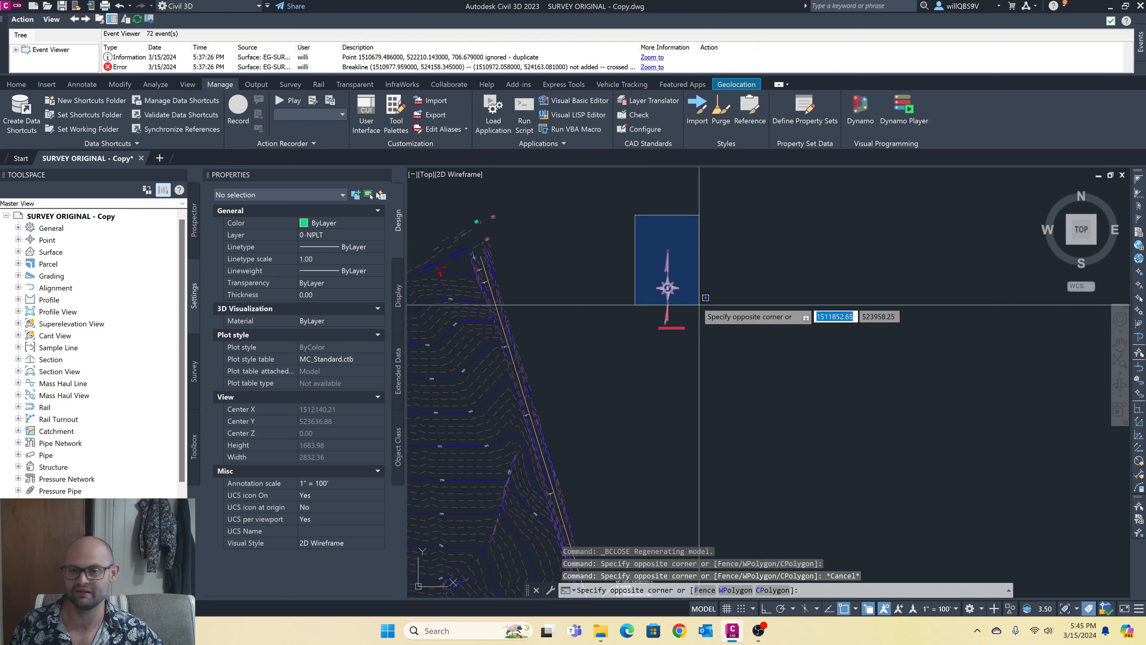
- Select the north arrow, its grid text and the PRELIMINARY DRAWING stamp together and move them to a V-SURV survey layer
{"action": "left_click", "coordinate": [666, 287]}
{"action": "left_click", "coordinate": [606, 225]}
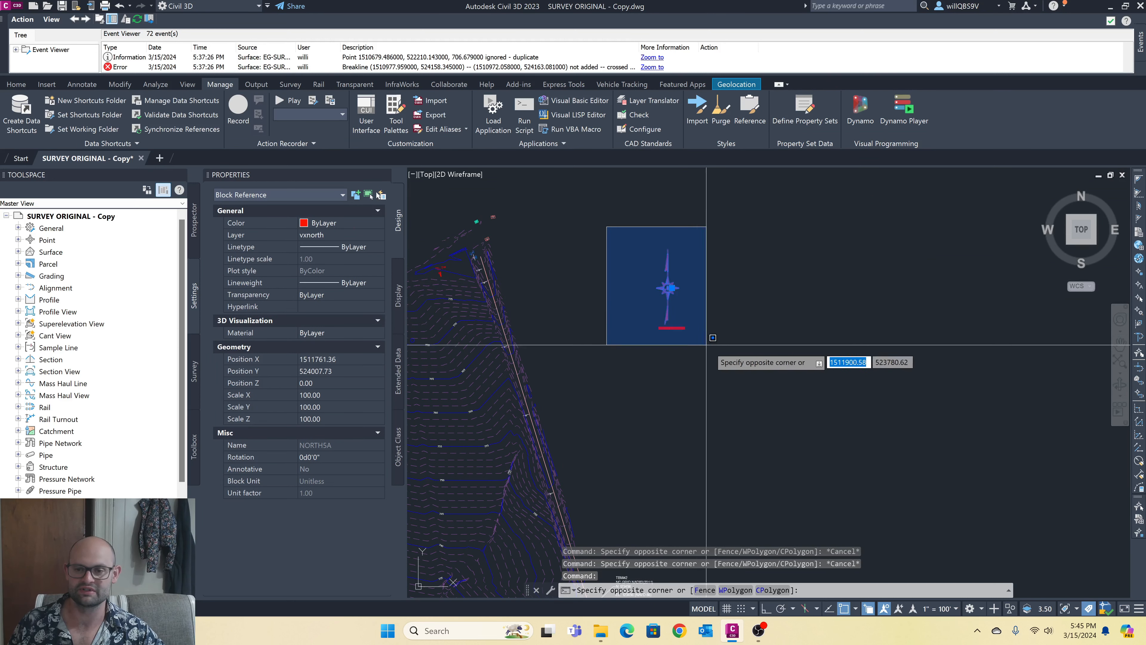
{"action": "left_click", "coordinate": [712, 345]}
{"action": "scroll", "coordinate": [740, 402], "scroll_direction": "down", "scroll_amount": 4}
{"action": "left_click", "coordinate": [567, 238]}
{"action": "left_click", "coordinate": [692, 311]}
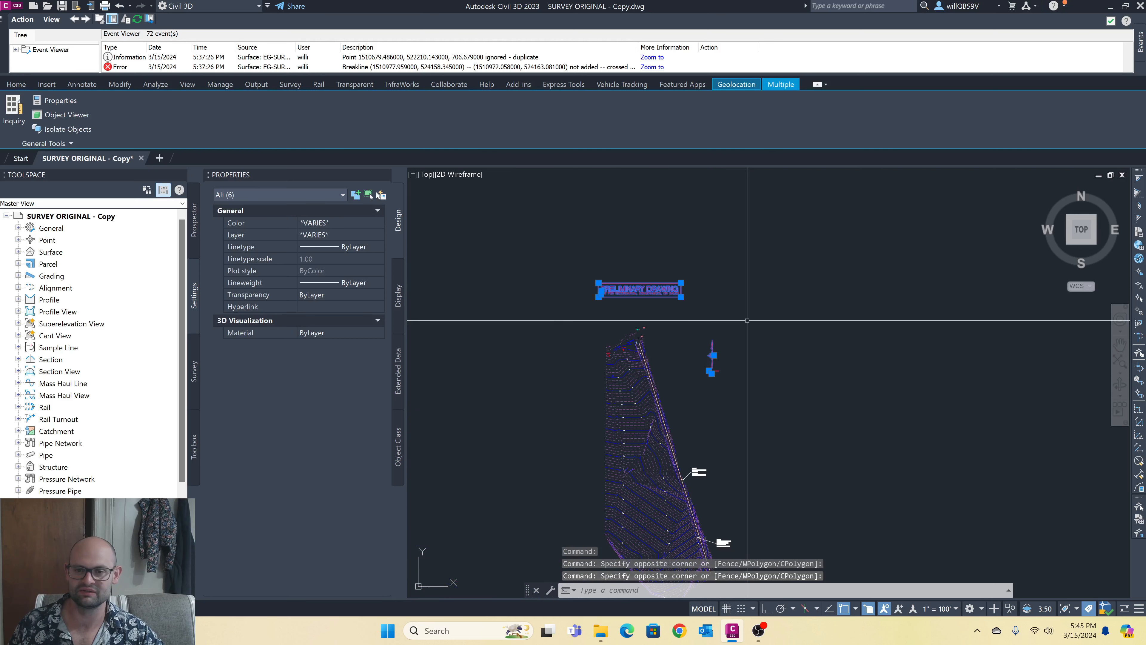
{"action": "left_click", "coordinate": [325, 234]}
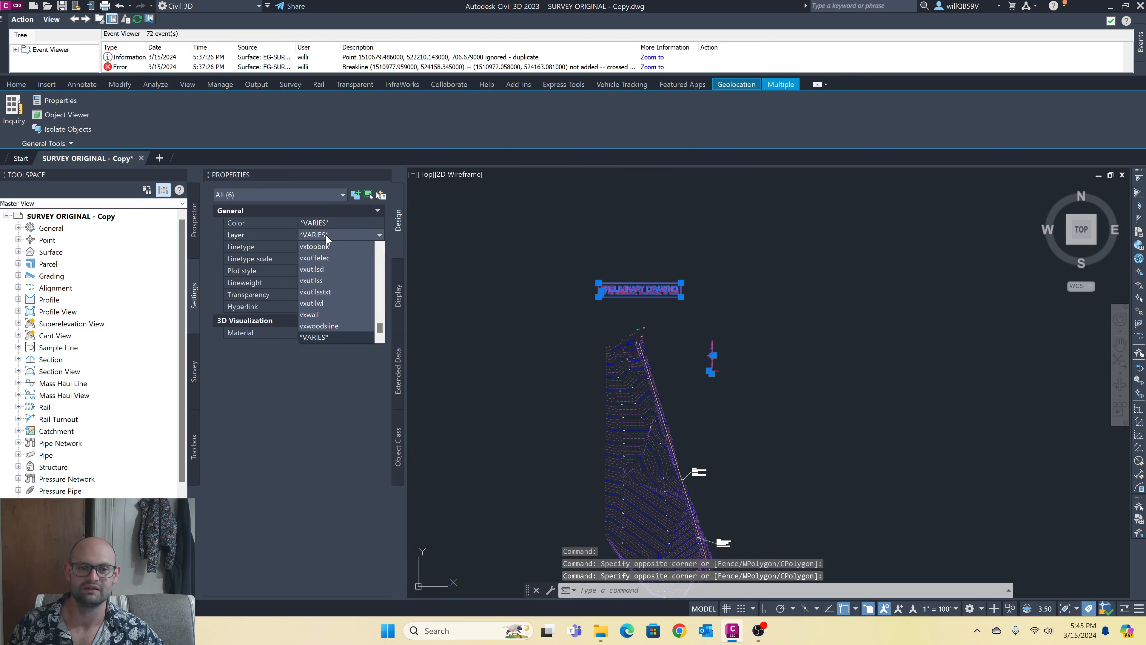
{"action": "type", "text": "V-SURV-MISC"}
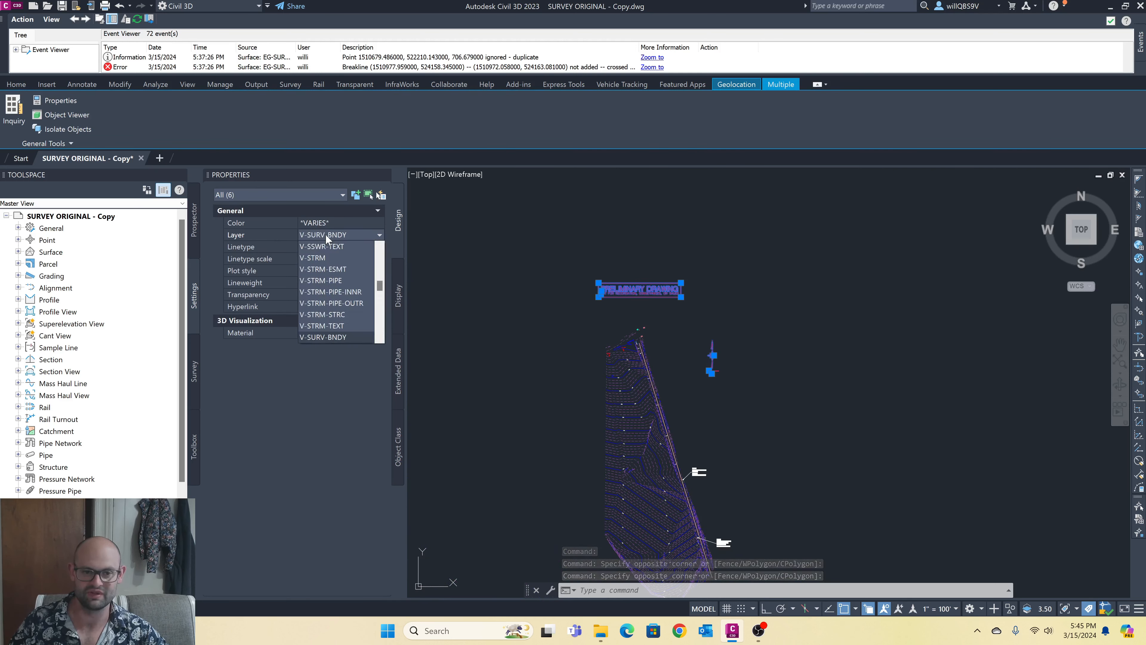
{"action": "key", "text": "Return"}
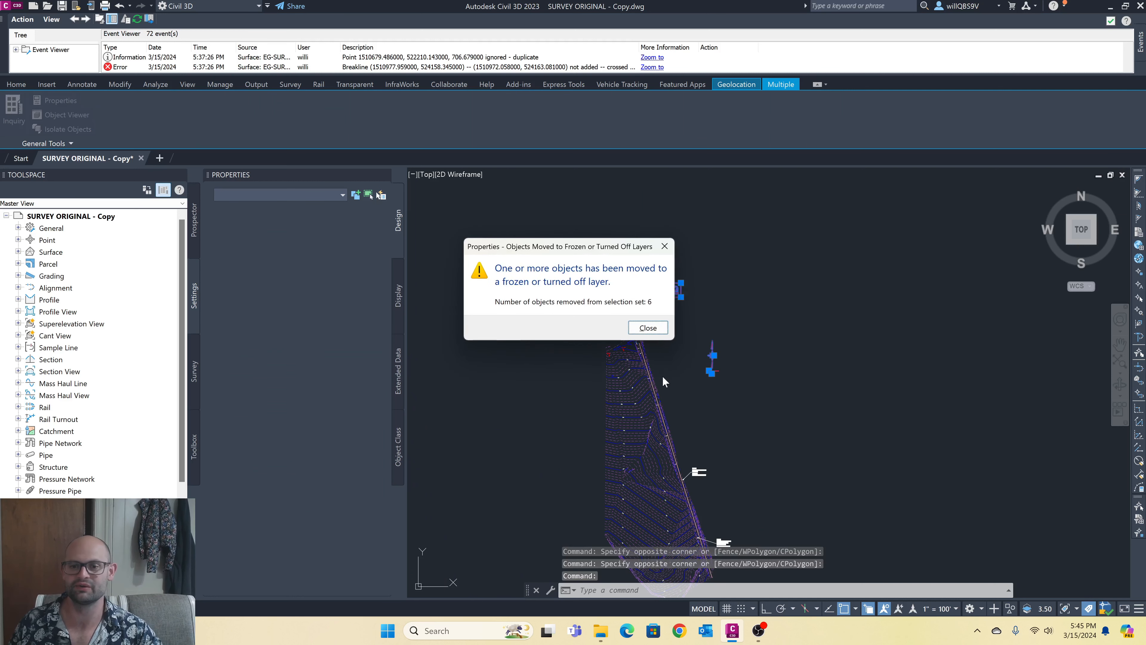
{"action": "left_click", "coordinate": [640, 335]}
- Examine the leftover linework from the site's southern tip along the road to its north end, checking the layer of the short polyline
{"action": "scroll", "coordinate": [677, 451], "scroll_direction": "down", "scroll_amount": 3}
{"action": "scroll", "coordinate": [682, 423], "scroll_direction": "up", "scroll_amount": 5}
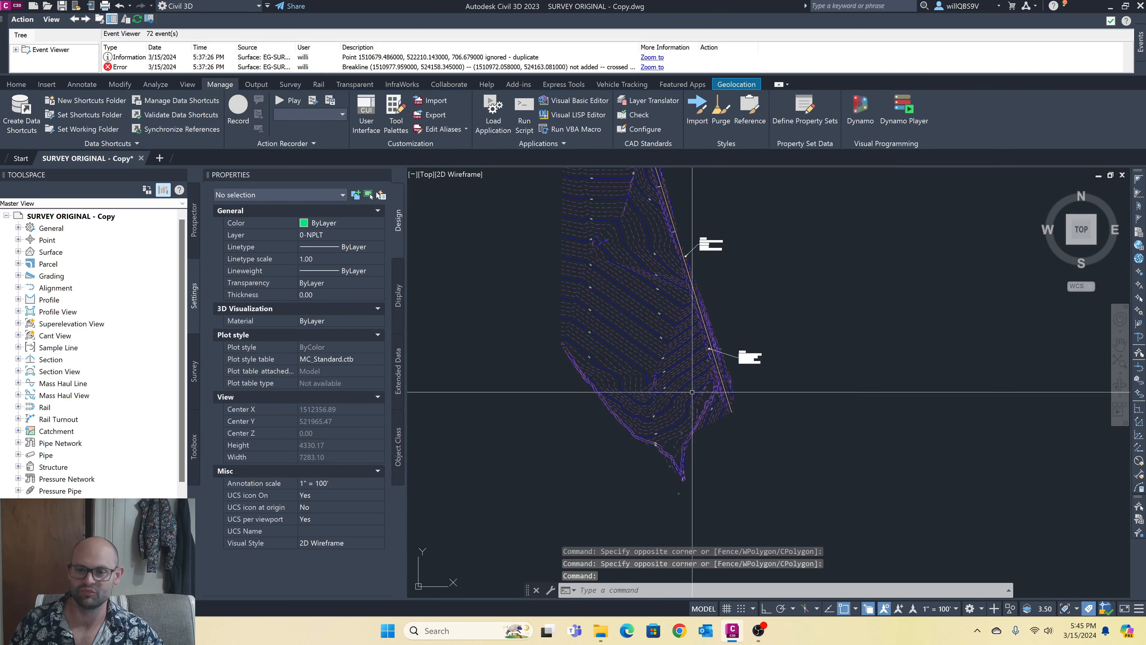
{"action": "scroll", "coordinate": [682, 423], "scroll_direction": "up", "scroll_amount": 10}
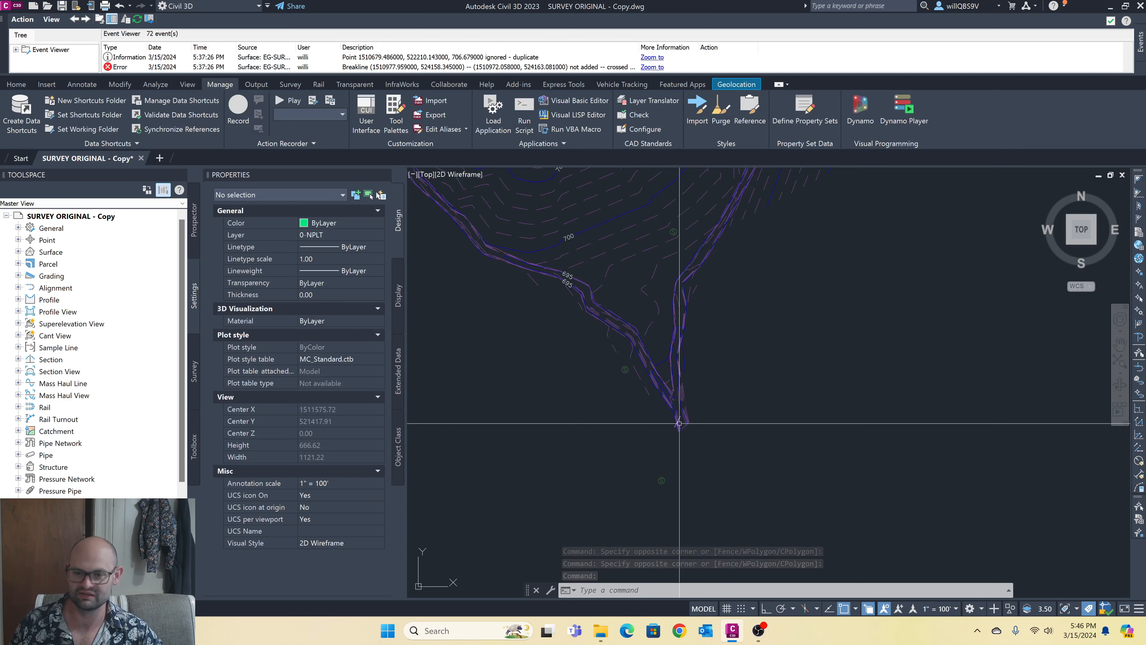
{"action": "left_click", "coordinate": [677, 399]}
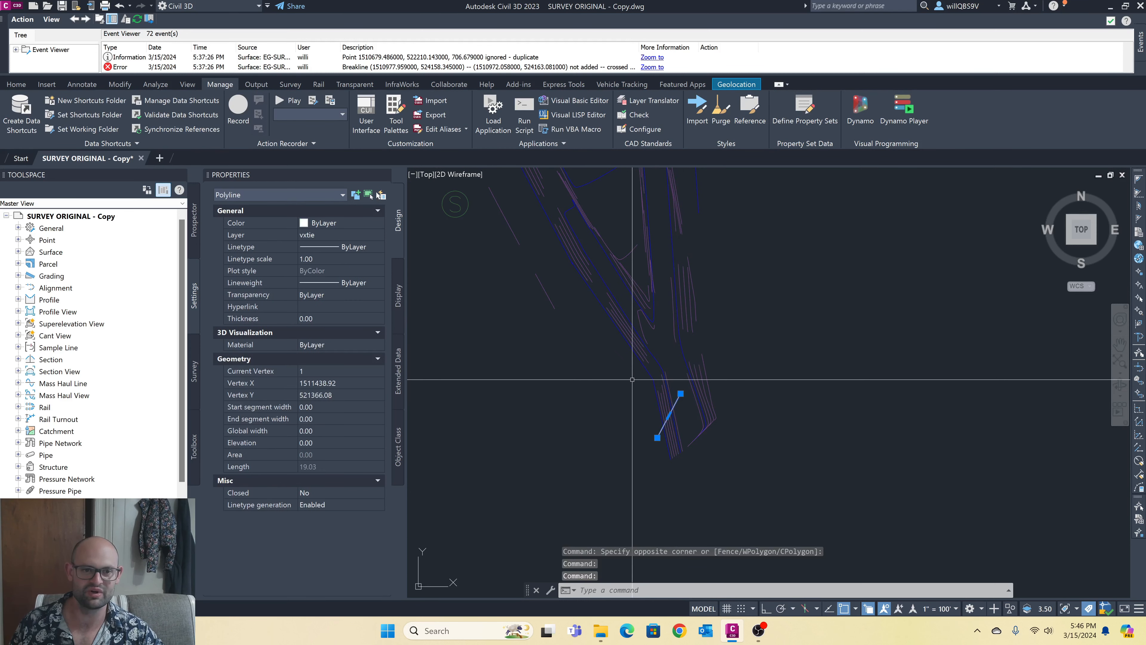
{"action": "scroll", "coordinate": [642, 445], "scroll_direction": "down", "scroll_amount": 5}
{"action": "key", "text": "Escape"}
{"action": "key", "text": "Escape"}
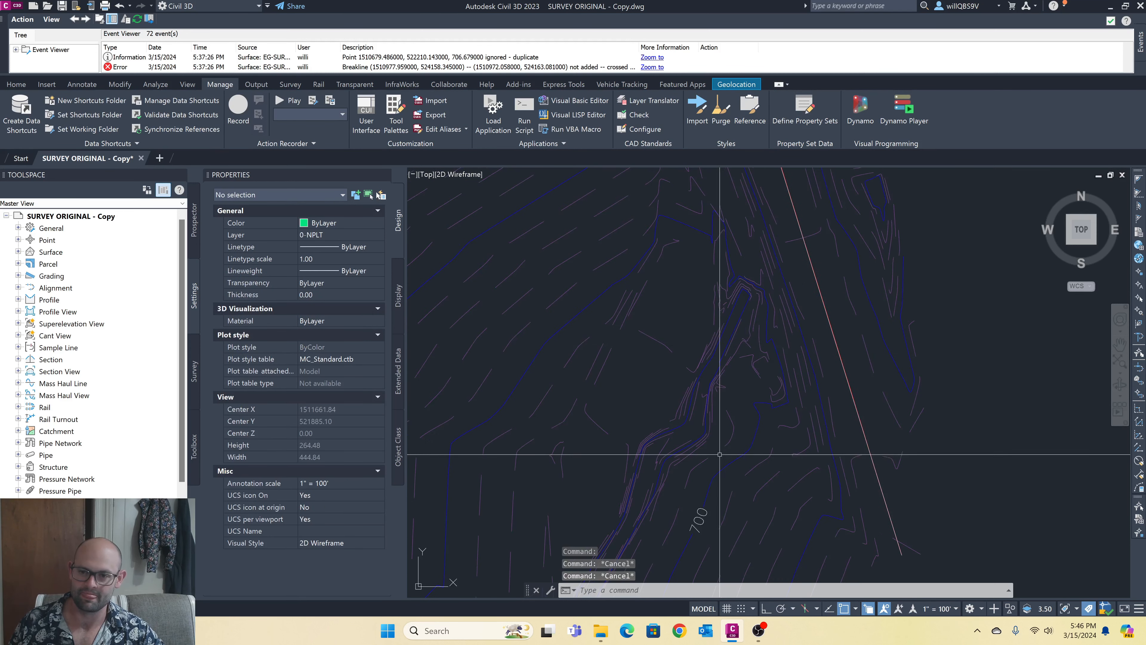
{"action": "scroll", "coordinate": [741, 517], "scroll_direction": "up", "scroll_amount": 5}
{"action": "scroll", "coordinate": [721, 468], "scroll_direction": "down", "scroll_amount": 3}
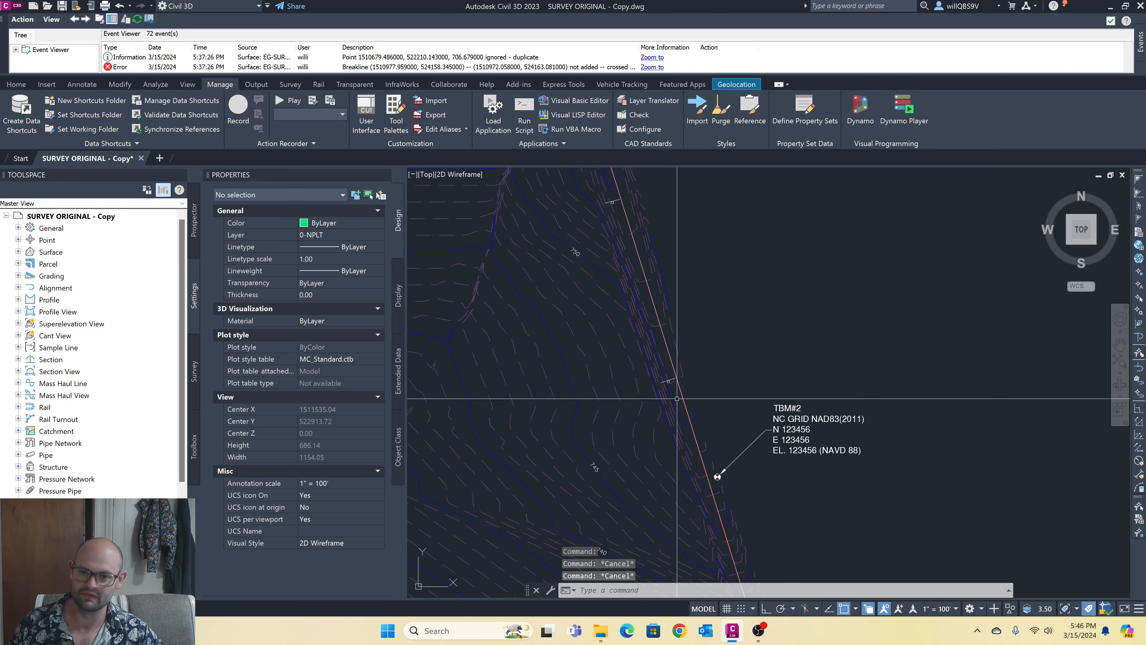
{"action": "scroll", "coordinate": [674, 387], "scroll_direction": "up", "scroll_amount": 4}
{"action": "left_click", "coordinate": [646, 361]}
{"action": "key", "text": "Escape"}
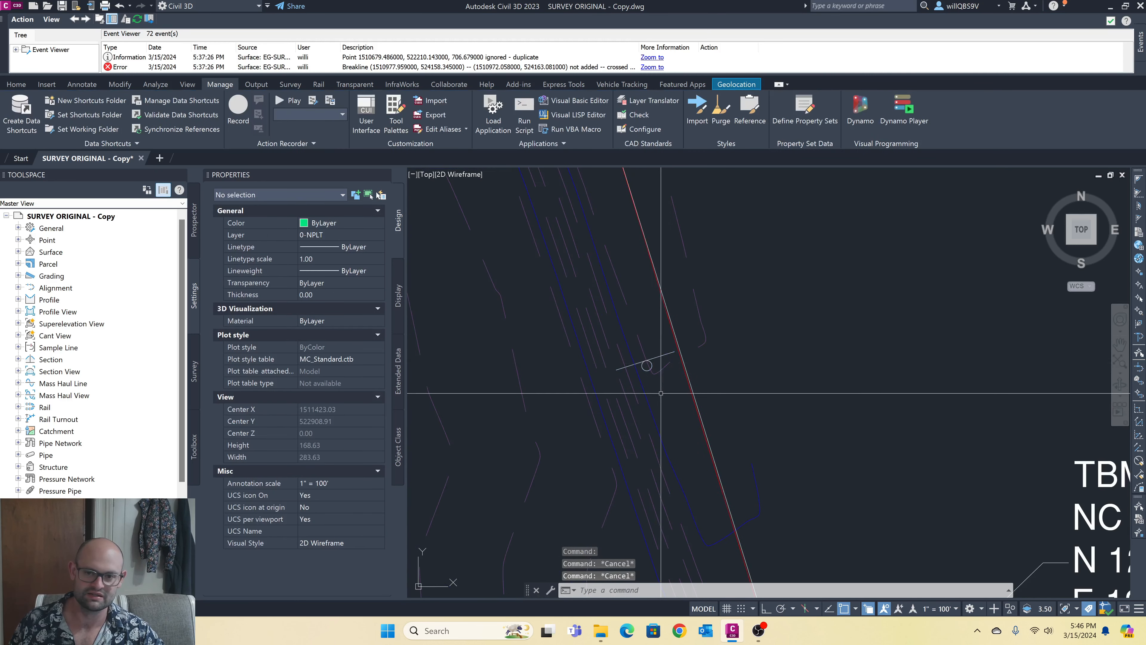
{"action": "scroll", "coordinate": [683, 441], "scroll_direction": "down", "scroll_amount": 4}
{"action": "scroll", "coordinate": [683, 441], "scroll_direction": "up", "scroll_amount": 5}
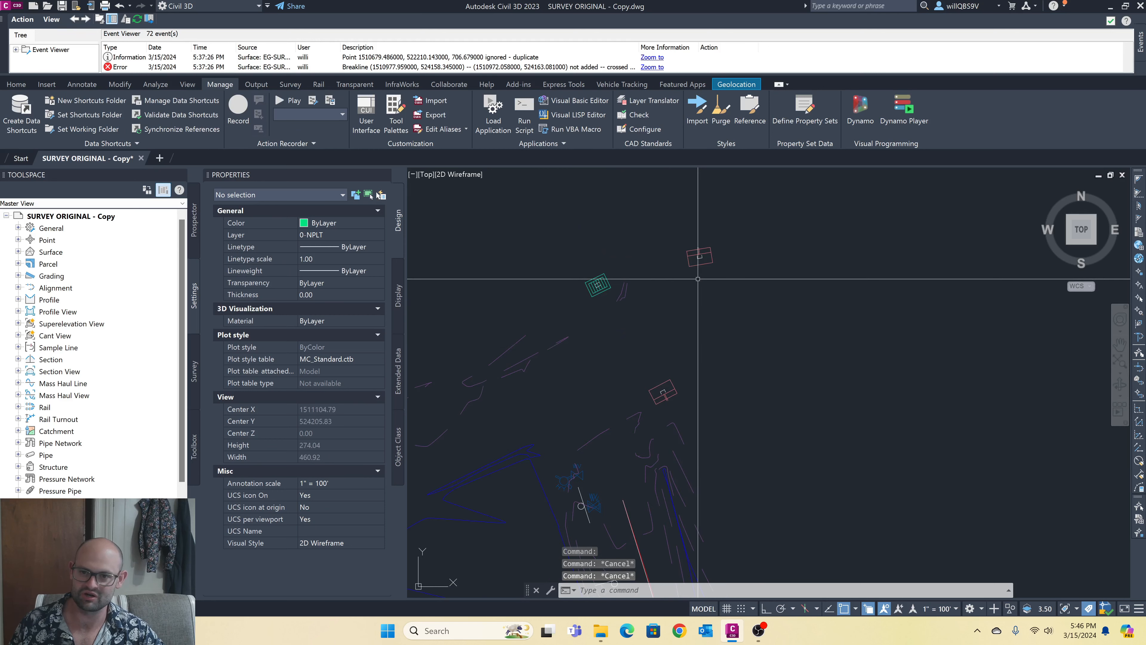
- Check the lines inside the CB catch basin block in the Block Editor and close it, saving the changes to CB
{"action": "left_click", "coordinate": [698, 264]}
{"action": "right_click", "coordinate": [643, 241]}
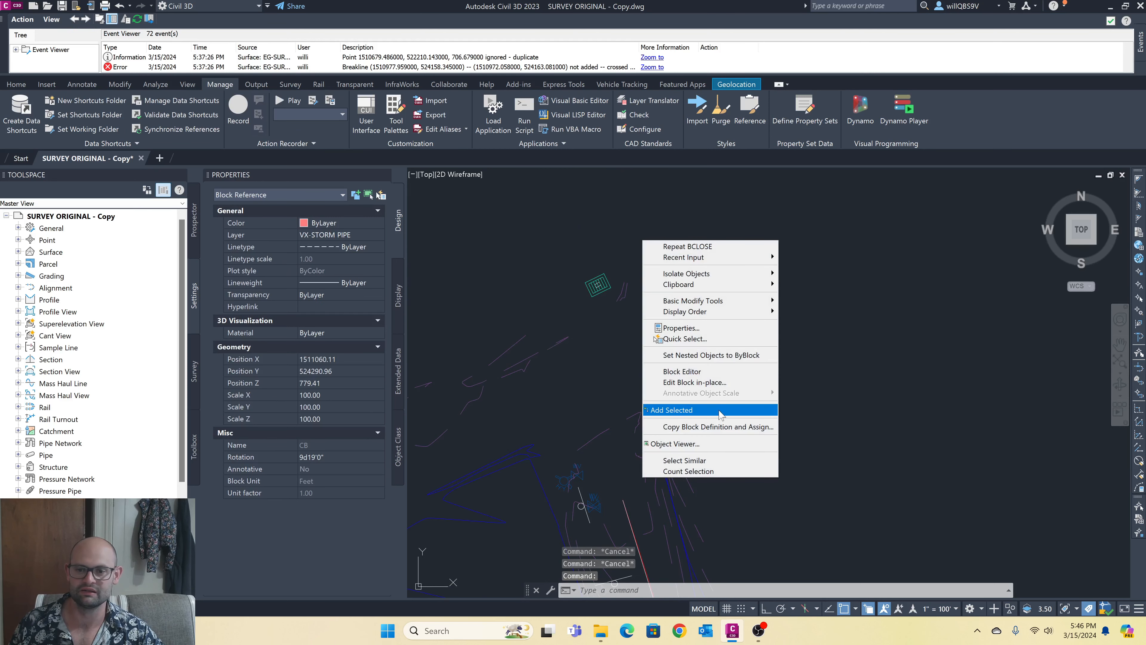
{"action": "left_click", "coordinate": [698, 371]}
{"action": "left_click", "coordinate": [614, 281]}
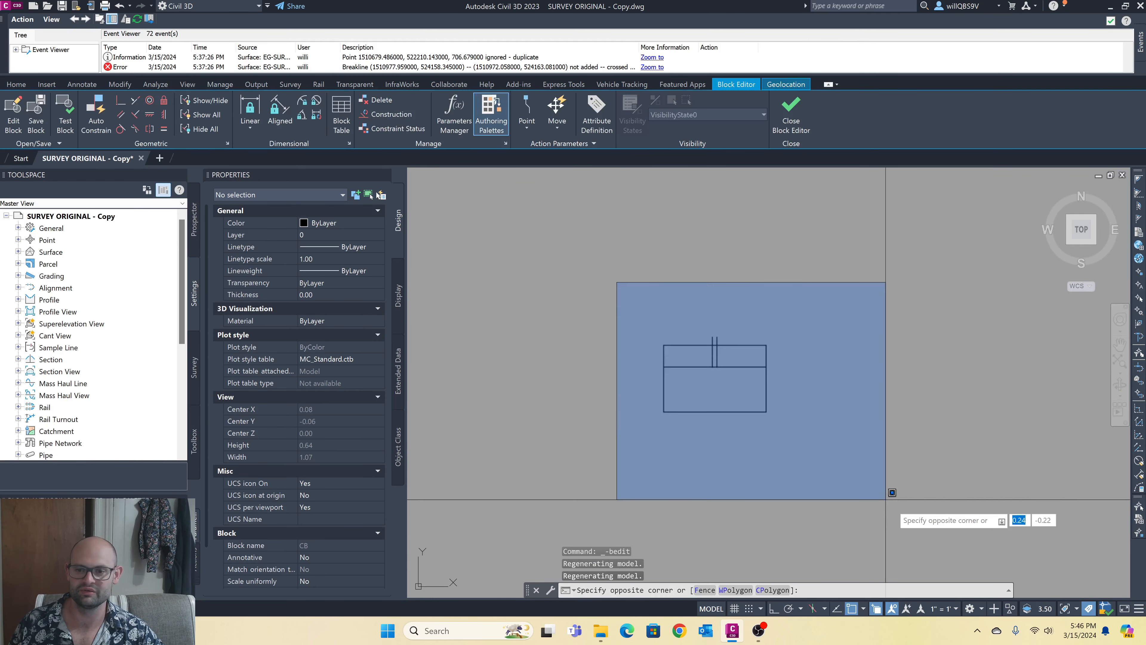
{"action": "left_click", "coordinate": [872, 491]}
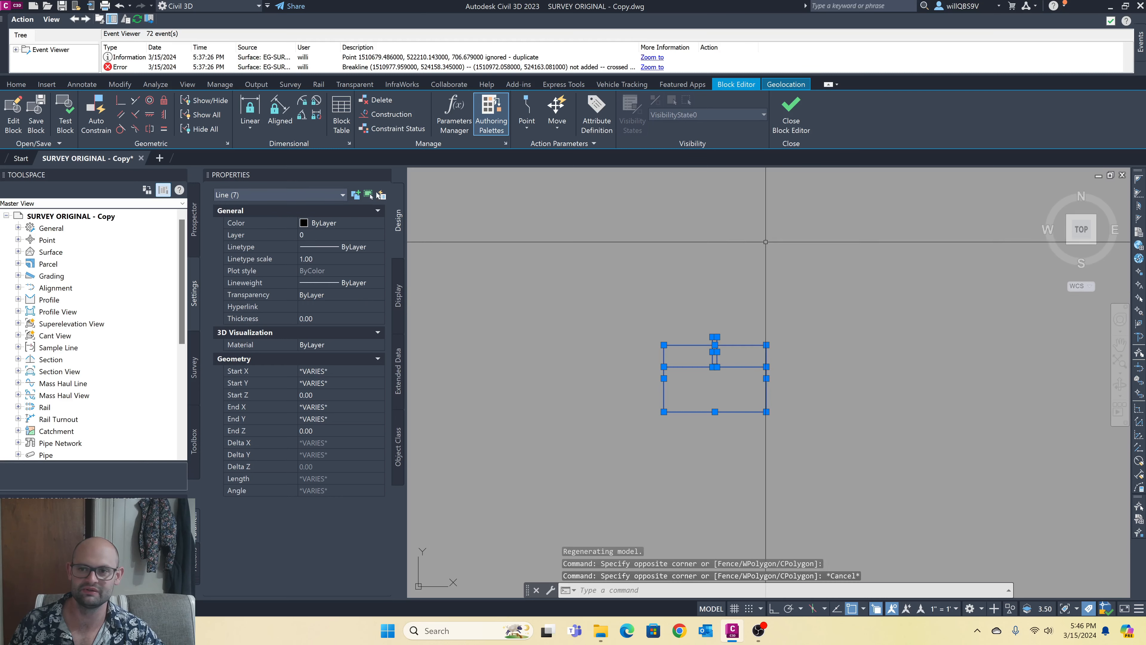
{"action": "key", "text": "Escape"}
{"action": "key", "text": "Escape"}
{"action": "left_click", "coordinate": [804, 131]}
{"action": "left_click", "coordinate": [560, 293]}
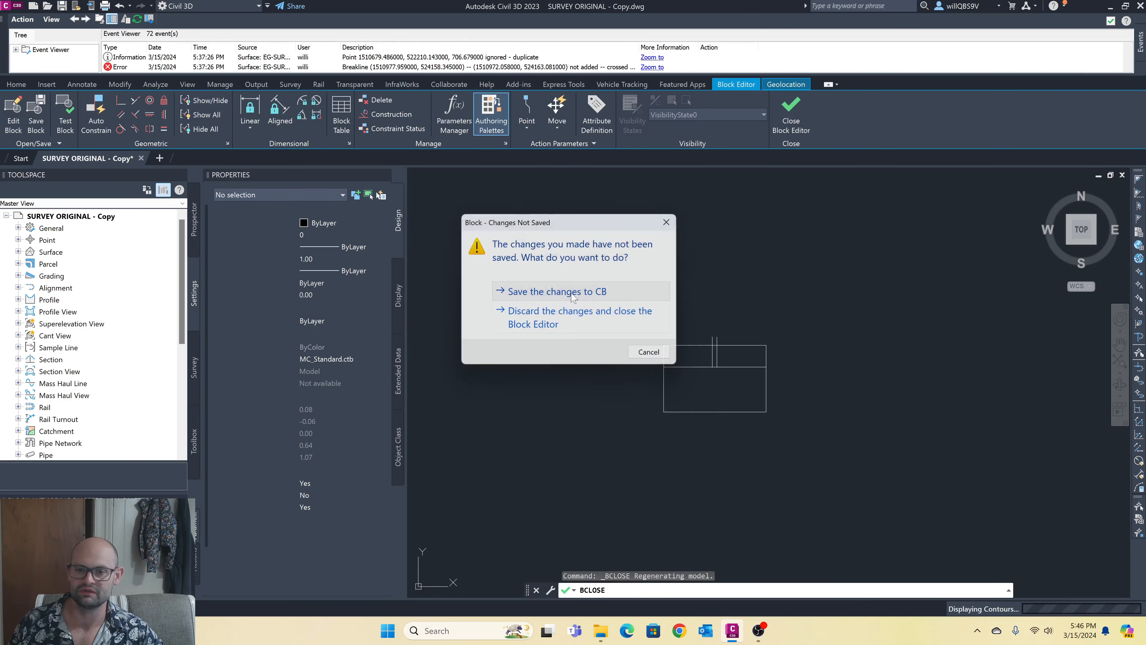
- Select the northernmost CB catch basin block with the 3D polyline inside it and extend the selection to all similar objects
{"action": "scroll", "coordinate": [740, 280], "scroll_direction": "up", "scroll_amount": 4}
{"action": "left_click", "coordinate": [642, 269]}
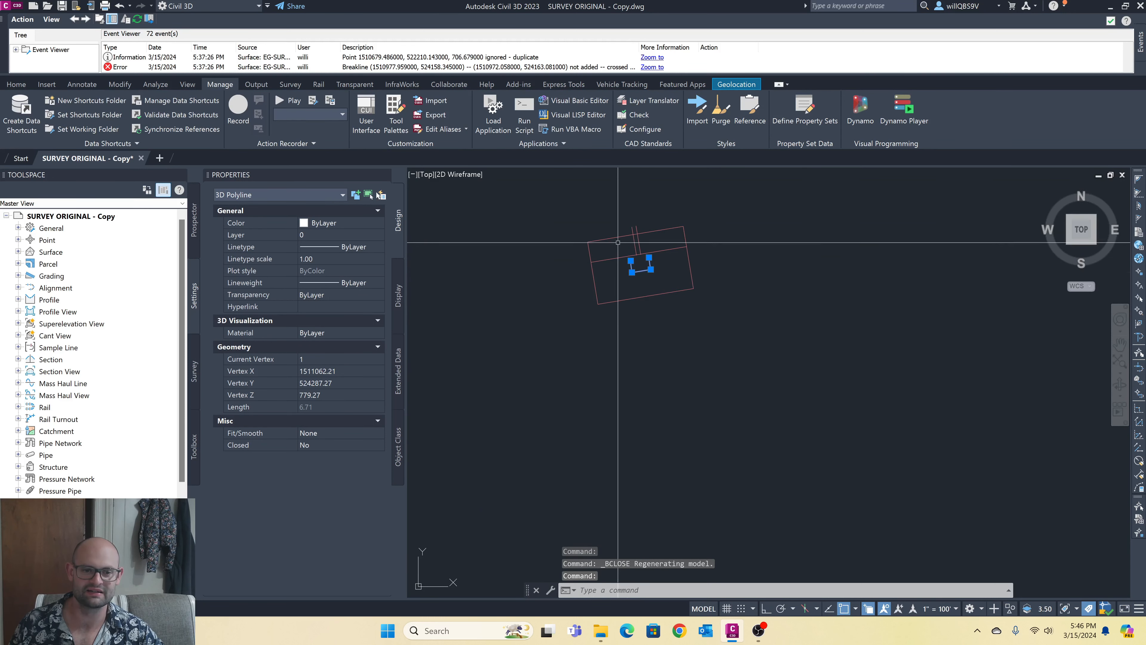
{"action": "key", "text": "Escape"}
{"action": "left_click", "coordinate": [561, 202]}
{"action": "scroll", "coordinate": [562, 202], "scroll_direction": "down", "scroll_amount": 3}
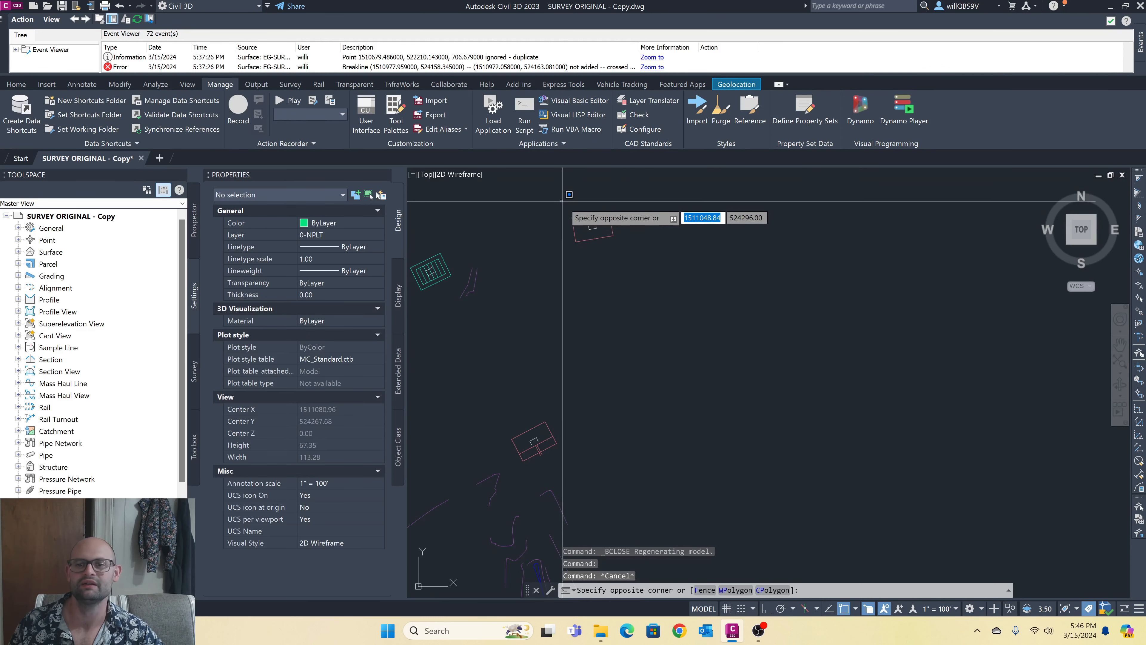
{"action": "left_click", "coordinate": [633, 255]}
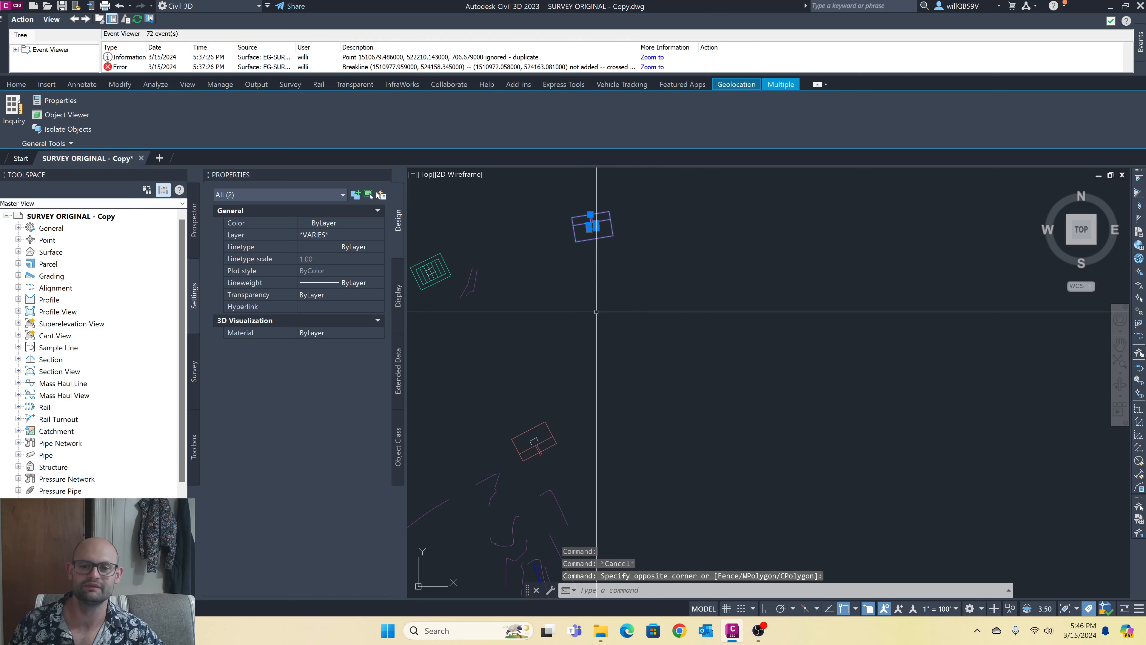
{"action": "right_click", "coordinate": [538, 284]}
{"action": "left_click", "coordinate": [580, 417]}
{"action": "scroll", "coordinate": [598, 330], "scroll_direction": "down", "scroll_amount": 8}
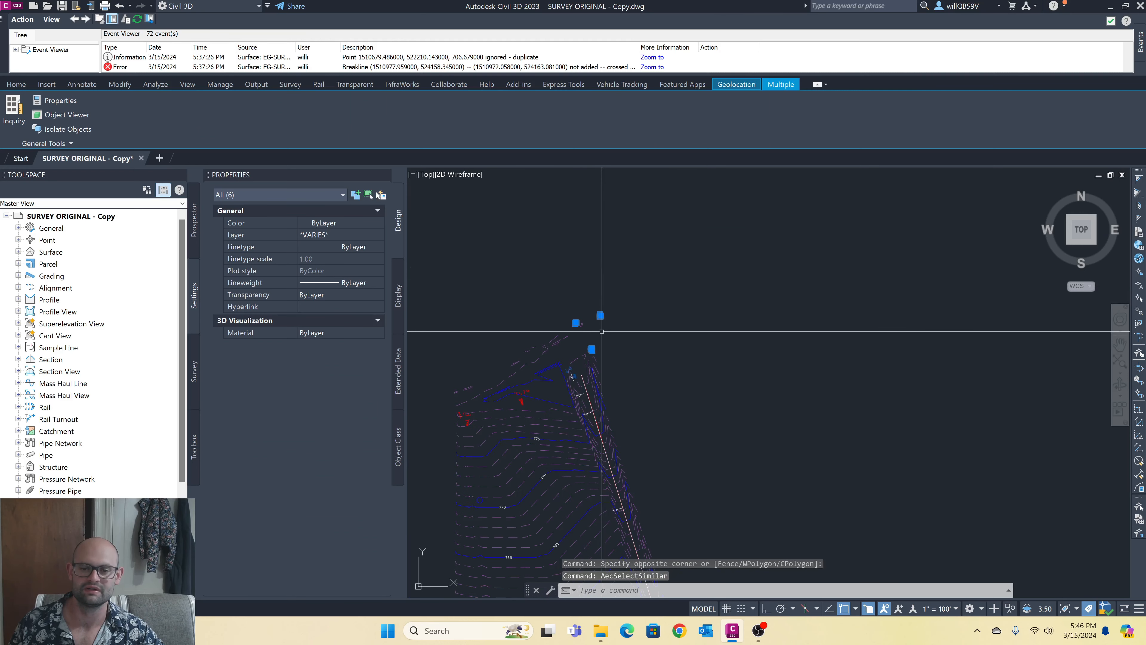
- Remove the stray line beside the TBM marker from the catch basin selection
{"action": "scroll", "coordinate": [627, 453], "scroll_direction": "up", "scroll_amount": 8}
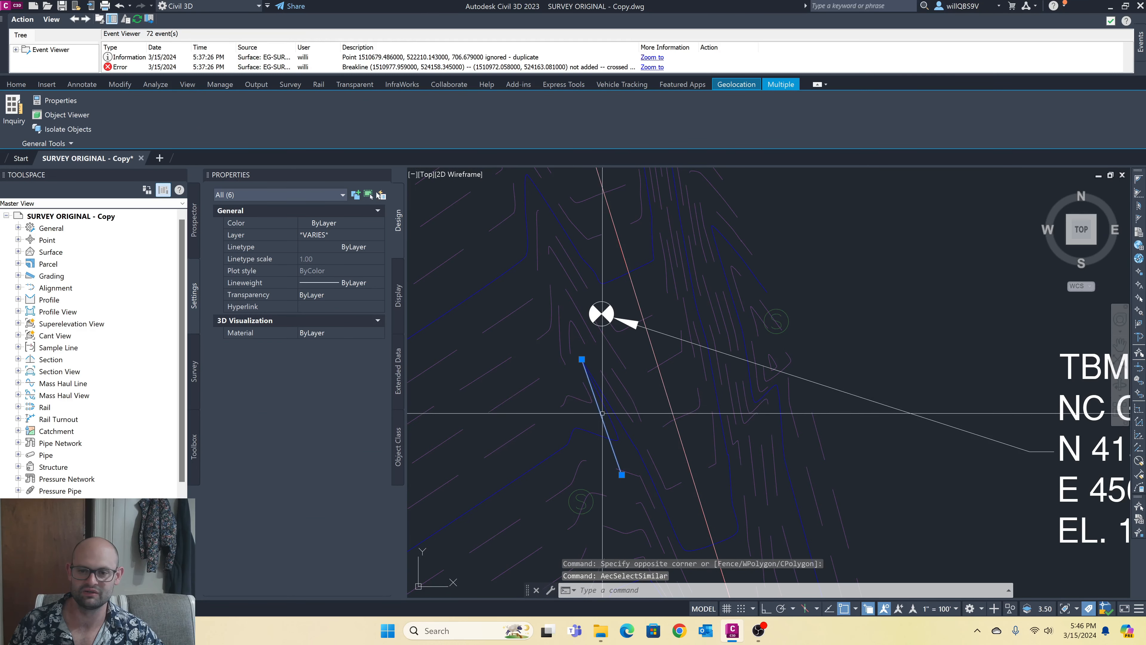
{"action": "left_click", "coordinate": [617, 410], "text": "shift"}
{"action": "left_click", "coordinate": [570, 442], "text": "shift"}
{"action": "scroll", "coordinate": [619, 442], "scroll_direction": "down", "scroll_amount": 8}
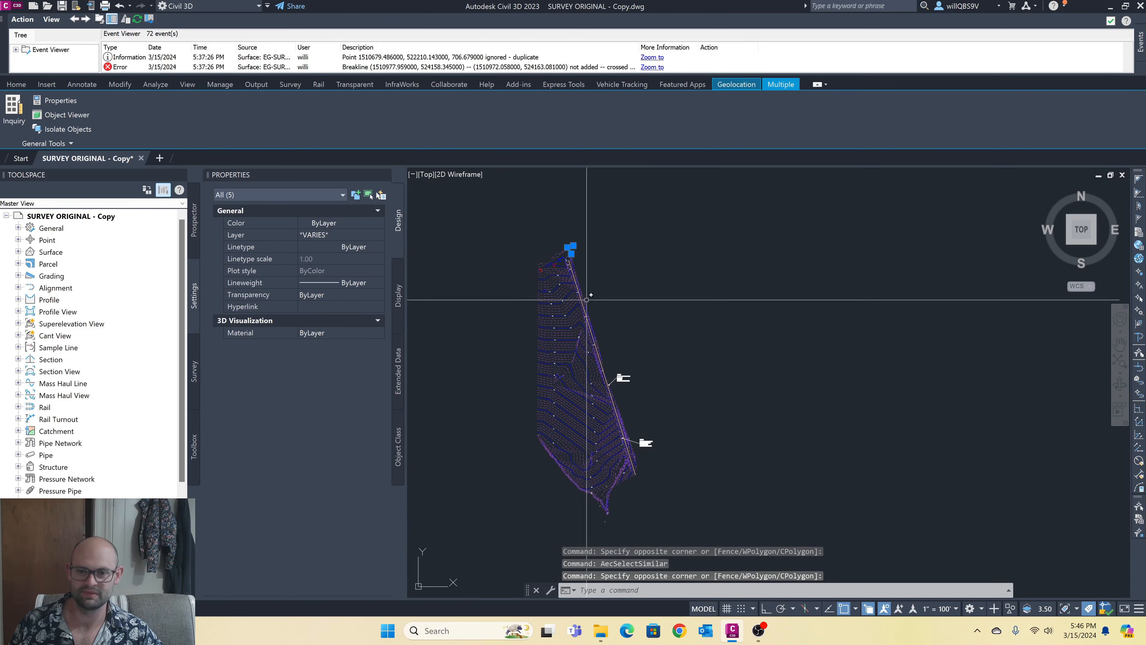
{"action": "scroll", "coordinate": [564, 226], "scroll_direction": "up", "scroll_amount": 3}
{"action": "scroll", "coordinate": [582, 397], "scroll_direction": "up", "scroll_amount": 8}
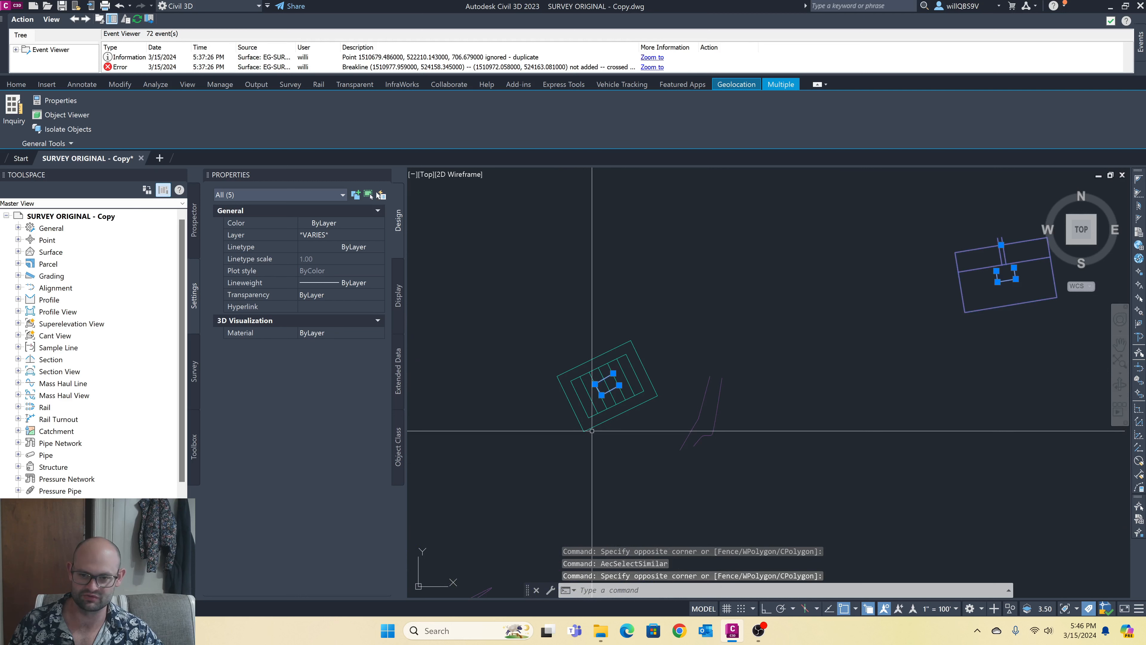
- Move the selected catch basin objects to the V-STRM layer
{"action": "scroll", "coordinate": [690, 421], "scroll_direction": "down", "scroll_amount": 6}
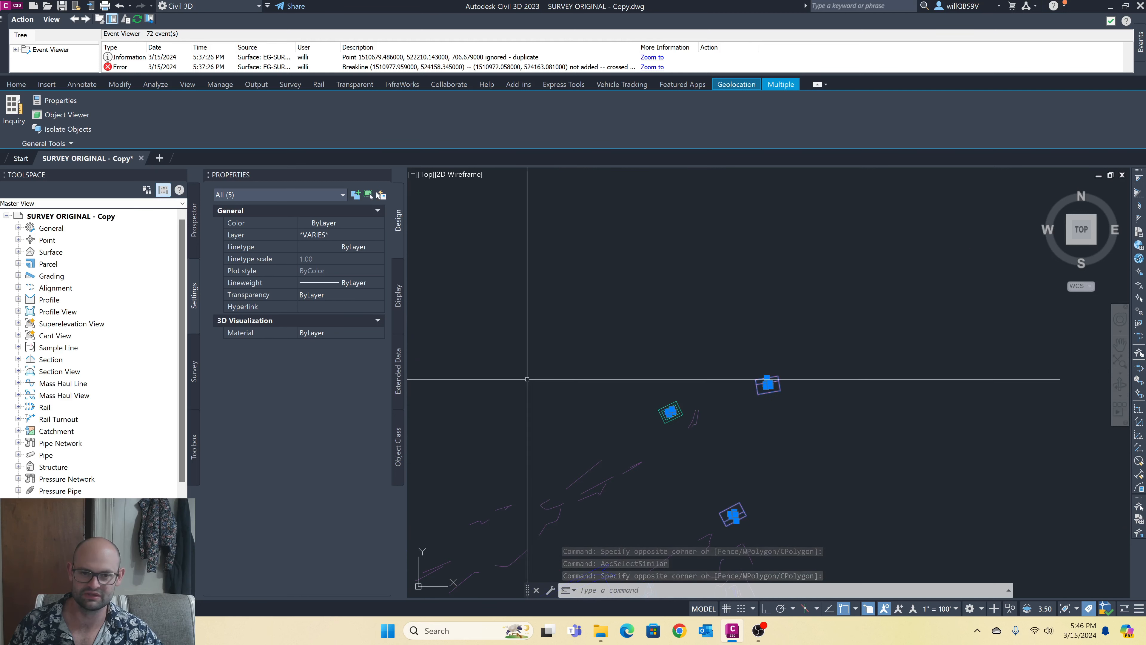
{"action": "left_click", "coordinate": [319, 235]}
{"action": "type", "text": "v-s"}
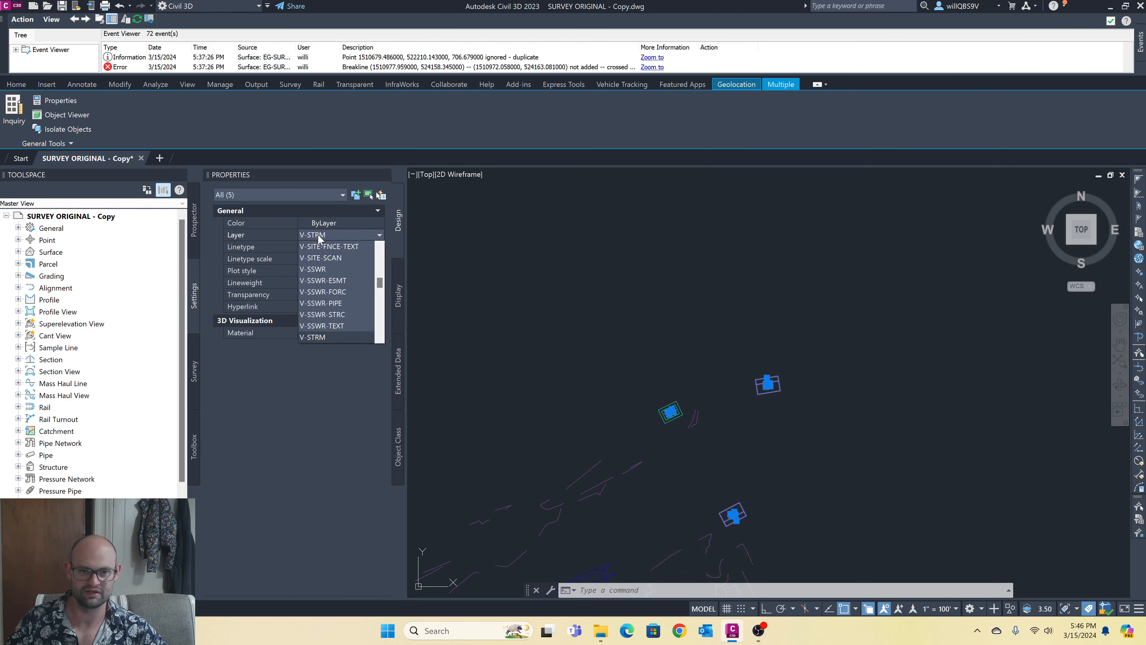
{"action": "key", "text": "Return"}
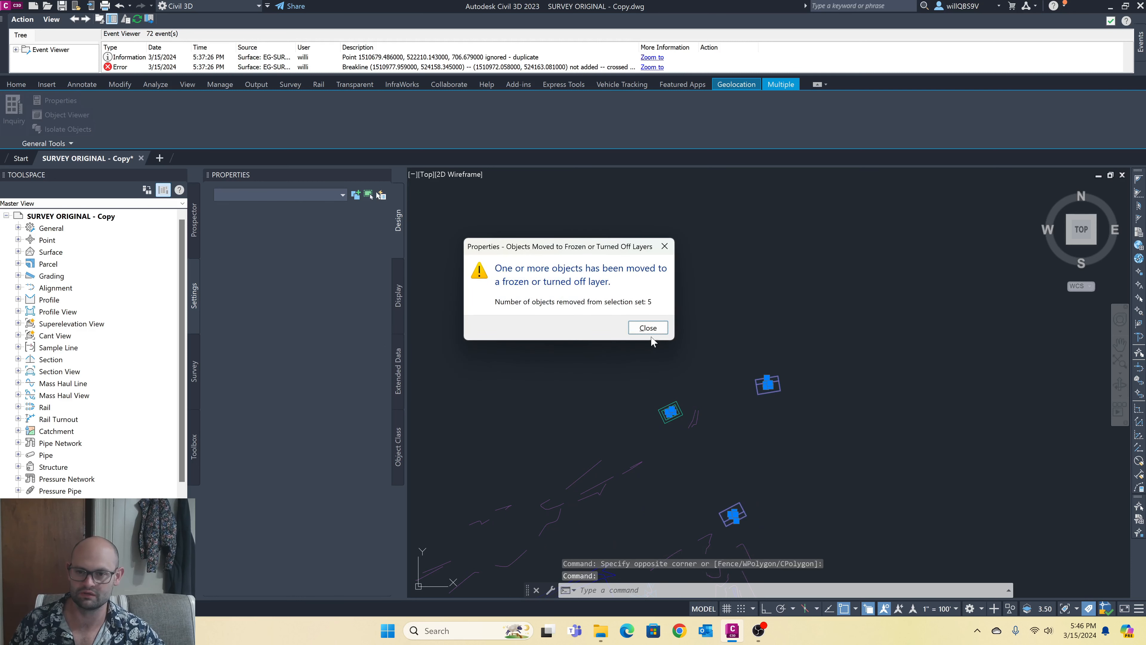
{"action": "left_click", "coordinate": [650, 333]}
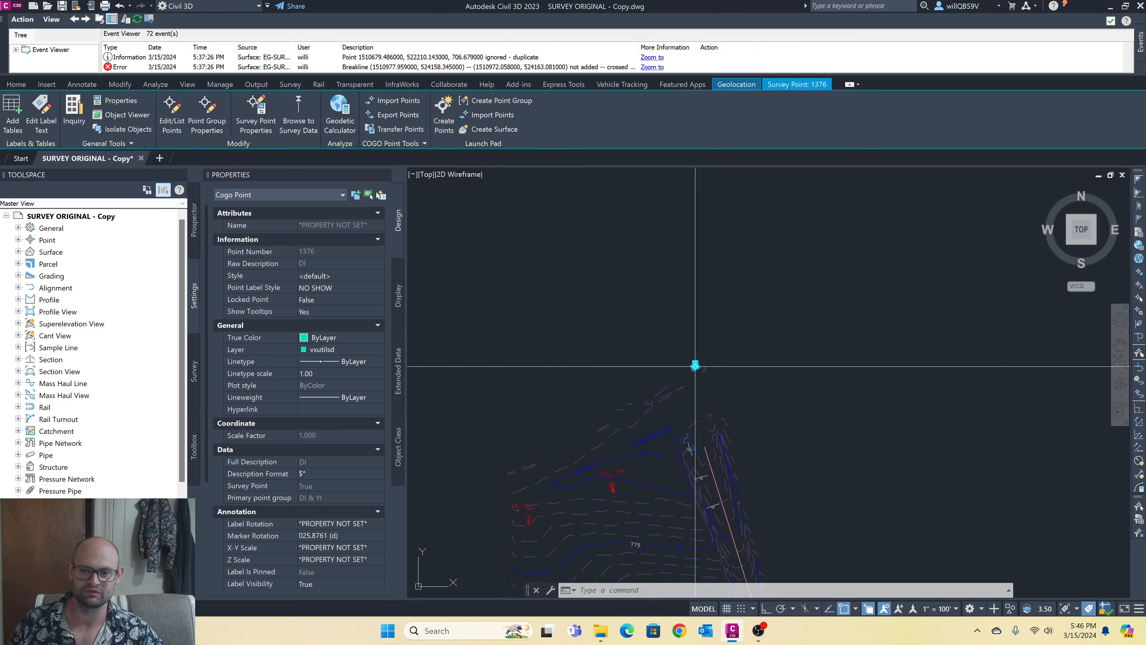
- Check the layers of the DI survey point at the north end and the power pole and guy wire points to its southwest
{"action": "scroll", "coordinate": [694, 366], "scroll_direction": "up", "scroll_amount": 5}
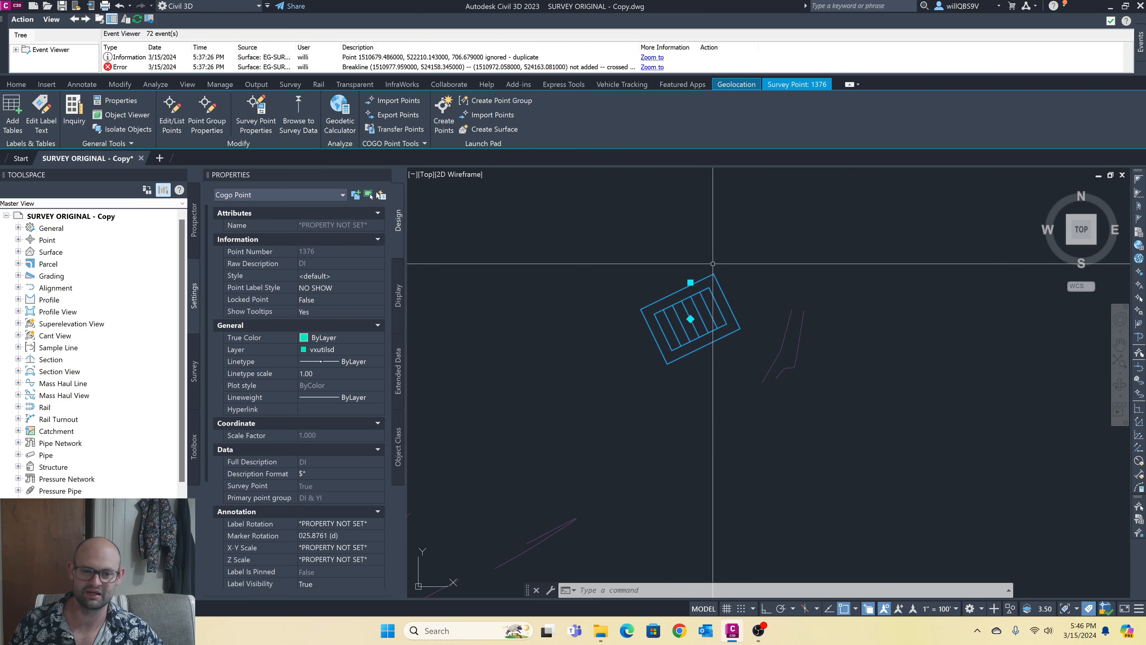
{"action": "scroll", "coordinate": [713, 263], "scroll_direction": "down", "scroll_amount": 5}
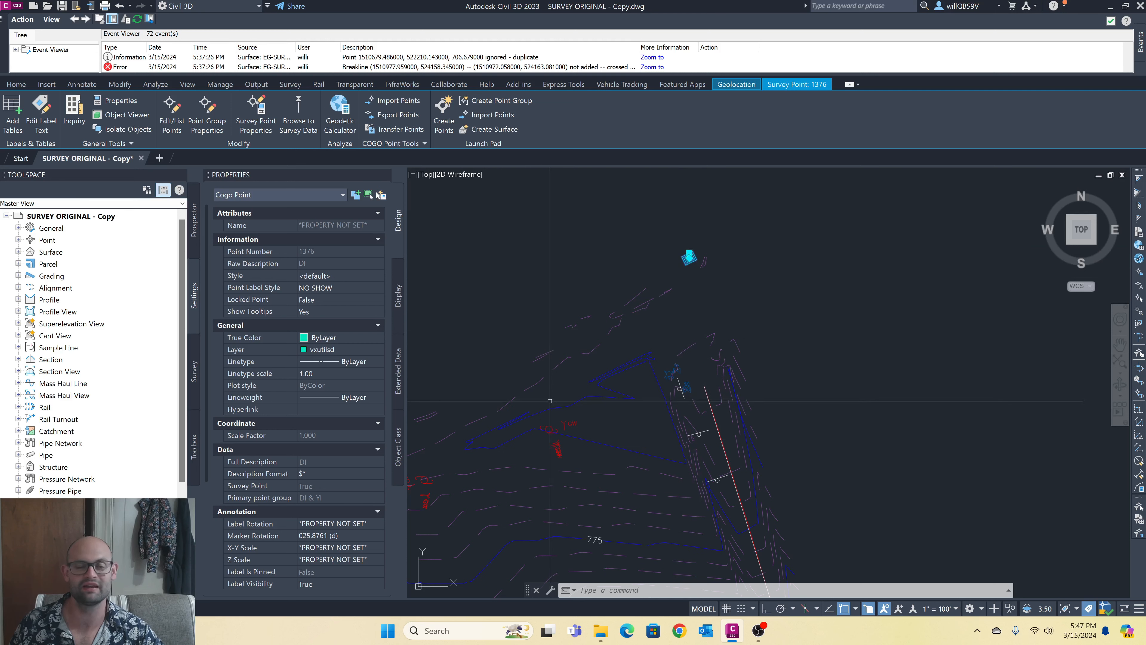
{"action": "scroll", "coordinate": [622, 339], "scroll_direction": "down", "scroll_amount": 3}
{"action": "scroll", "coordinate": [510, 406], "scroll_direction": "up", "scroll_amount": 5}
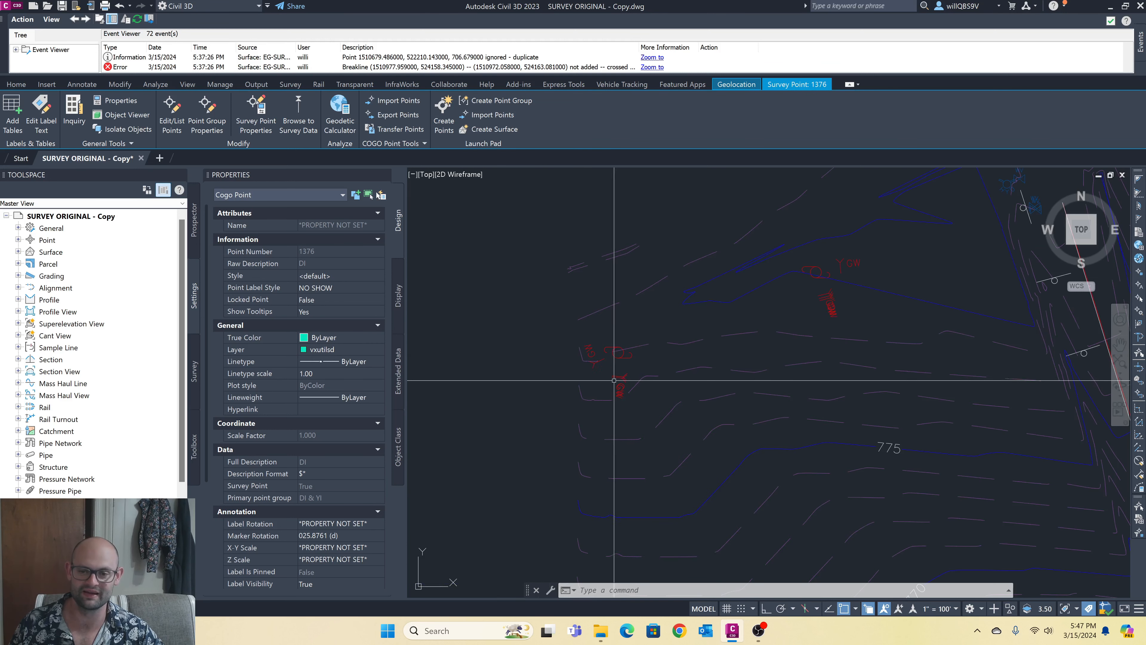
{"action": "key", "text": "Escape"}
{"action": "left_click", "coordinate": [623, 377]}
{"action": "key", "text": "Escape"}
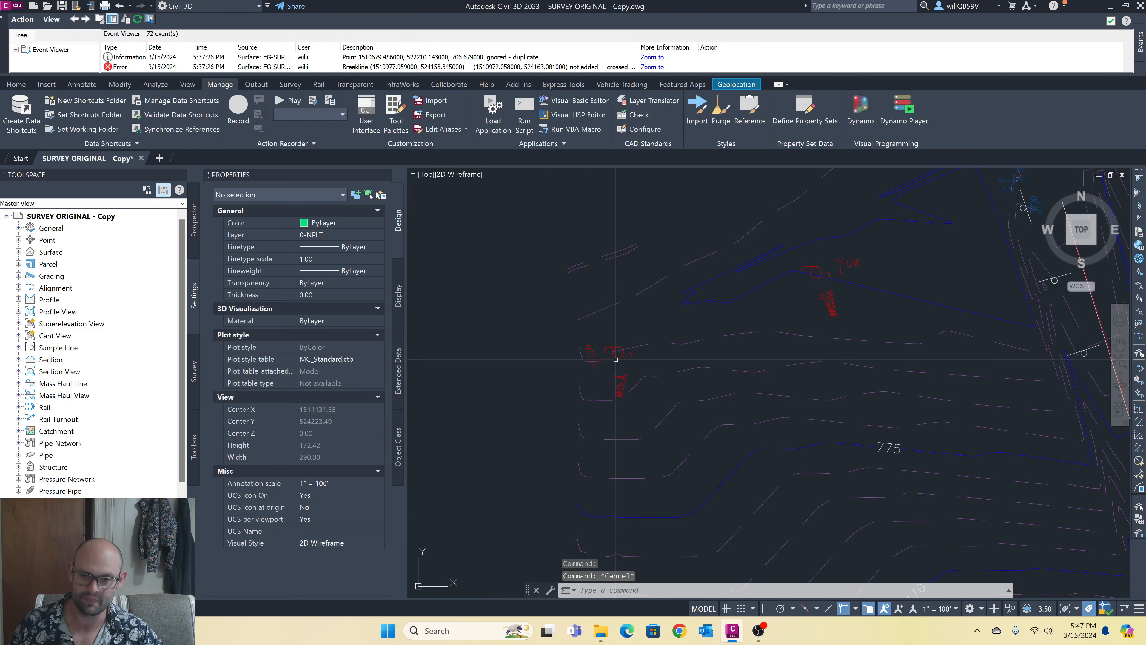
{"action": "left_click", "coordinate": [615, 356]}
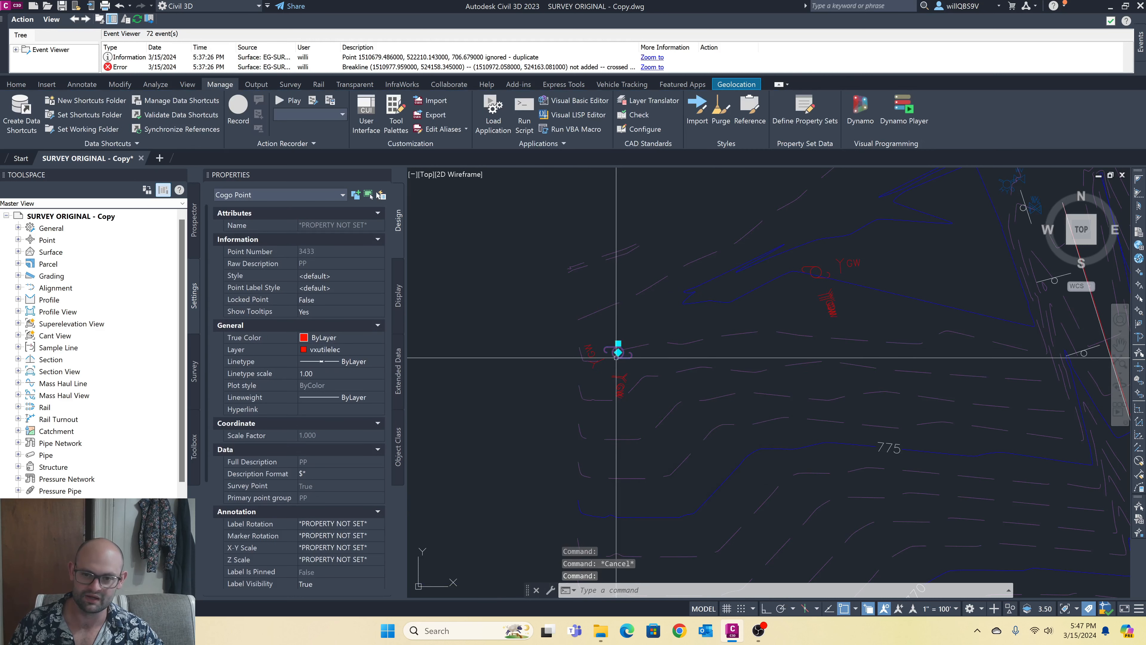
{"action": "left_click", "coordinate": [597, 354]}
{"action": "scroll", "coordinate": [590, 363], "scroll_direction": "up", "scroll_amount": 8}
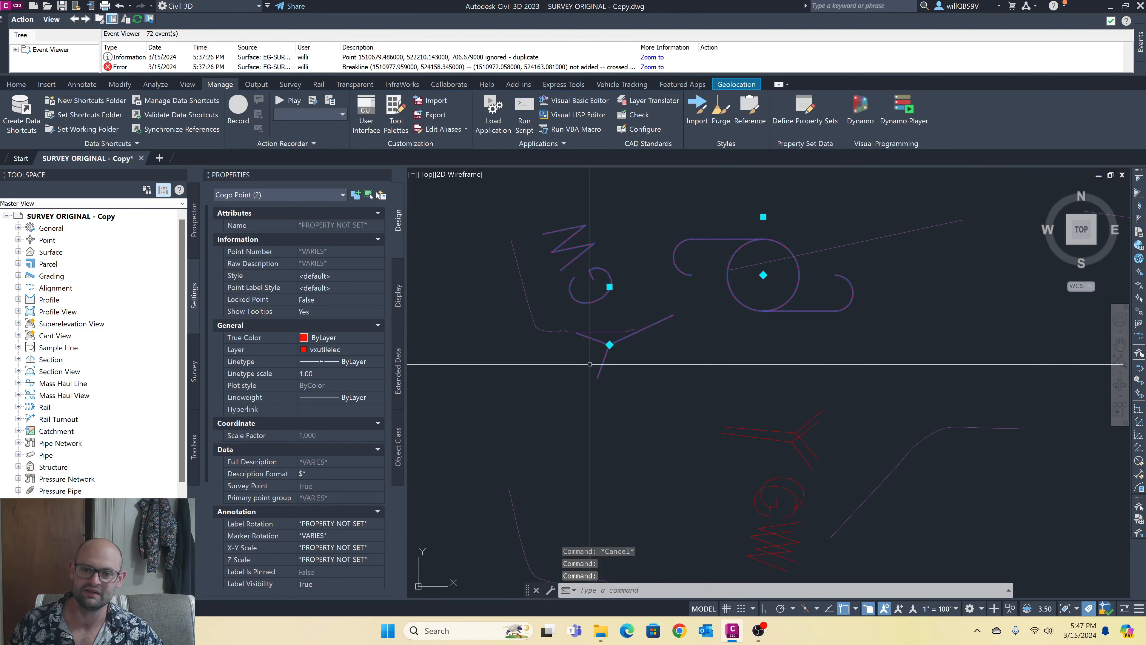
{"action": "key", "text": "Escape"}
{"action": "left_click", "coordinate": [609, 344]}
{"action": "key", "text": "Escape"}
{"action": "scroll", "coordinate": [586, 347], "scroll_direction": "down", "scroll_amount": 2}
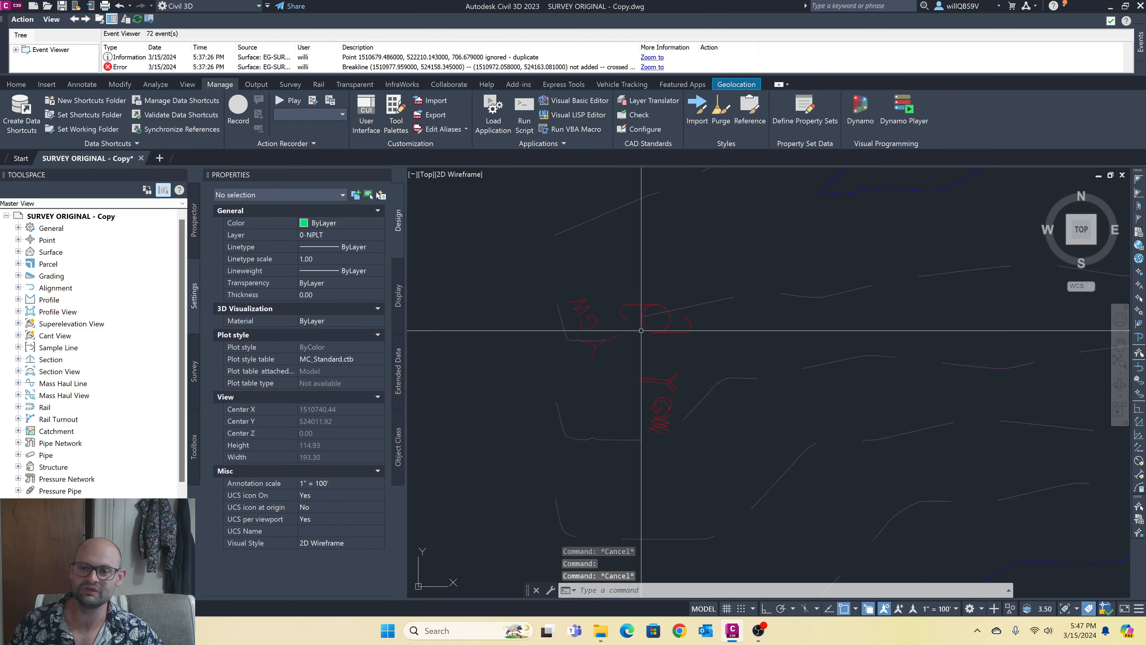
{"action": "left_click", "coordinate": [649, 331]}
{"action": "scroll", "coordinate": [644, 331], "scroll_direction": "down", "scroll_amount": 8}
{"action": "key", "text": "Escape"}
- Check the layers of the water valve, fire hydrant and sign points beside the road, extending the sign selection to all similar points
{"action": "scroll", "coordinate": [801, 264], "scroll_direction": "up", "scroll_amount": 6}
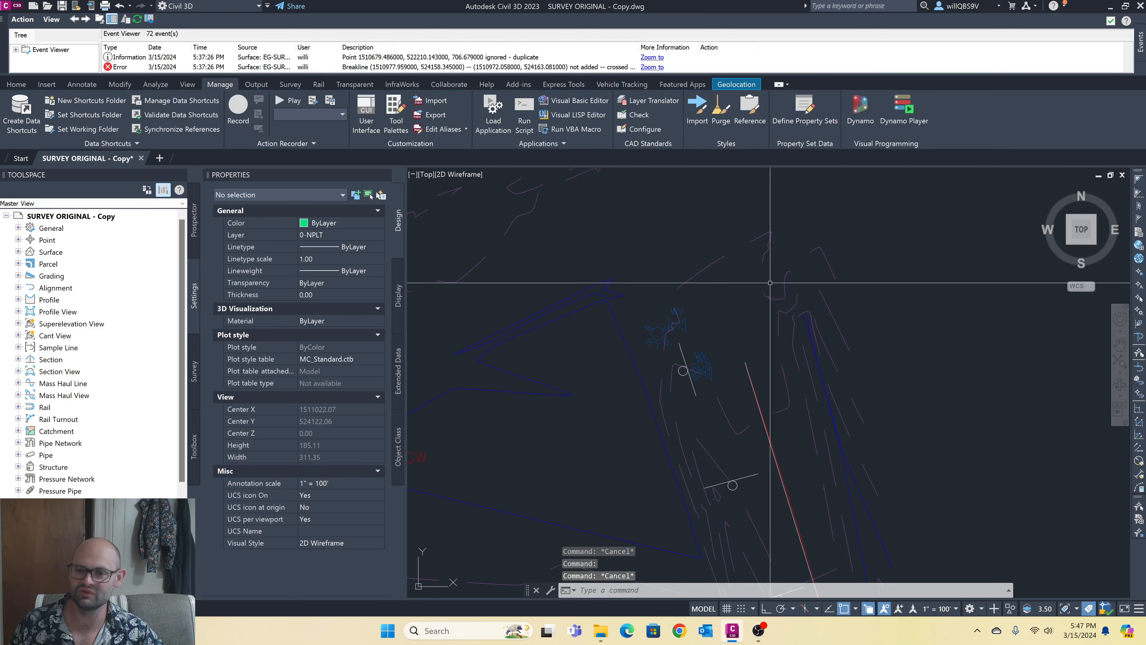
{"action": "scroll", "coordinate": [704, 361], "scroll_direction": "up", "scroll_amount": 3}
{"action": "left_click", "coordinate": [697, 366]}
{"action": "scroll", "coordinate": [697, 375], "scroll_direction": "up", "scroll_amount": 3}
{"action": "key", "text": "Escape"}
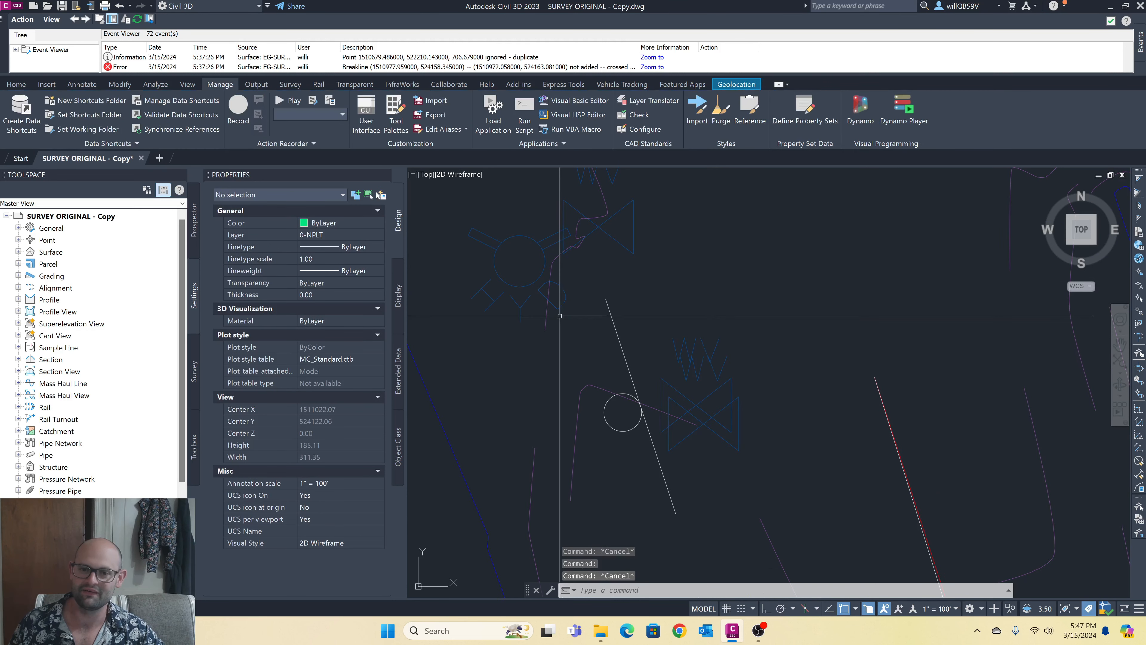
{"action": "left_click", "coordinate": [534, 284]}
{"action": "scroll", "coordinate": [516, 330], "scroll_direction": "down", "scroll_amount": 4}
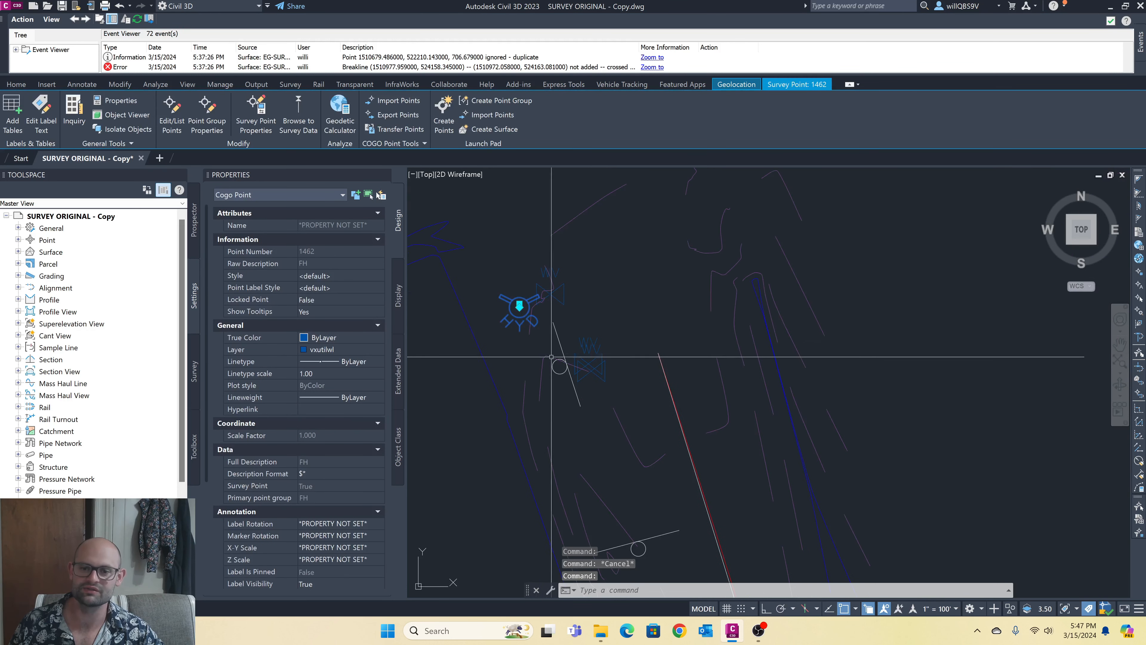
{"action": "key", "text": "Escape"}
{"action": "left_click", "coordinate": [560, 367]}
{"action": "scroll", "coordinate": [540, 377], "scroll_direction": "down", "scroll_amount": 6}
{"action": "right_click", "coordinate": [593, 343]}
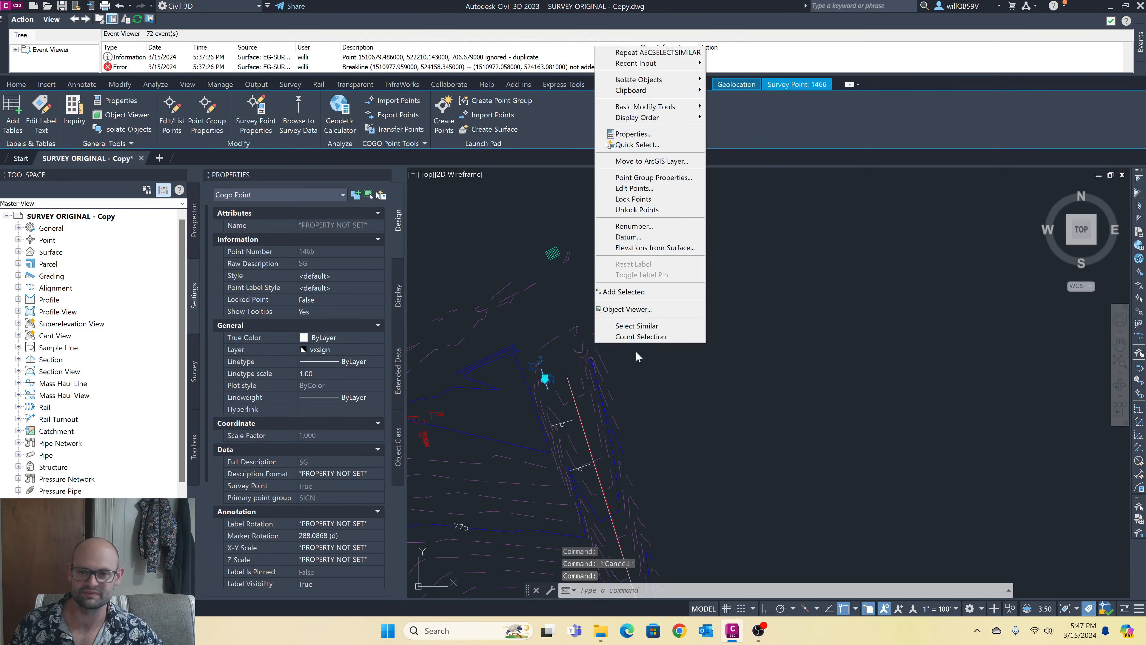
{"action": "left_click", "coordinate": [637, 325]}
{"action": "key", "text": "Escape"}
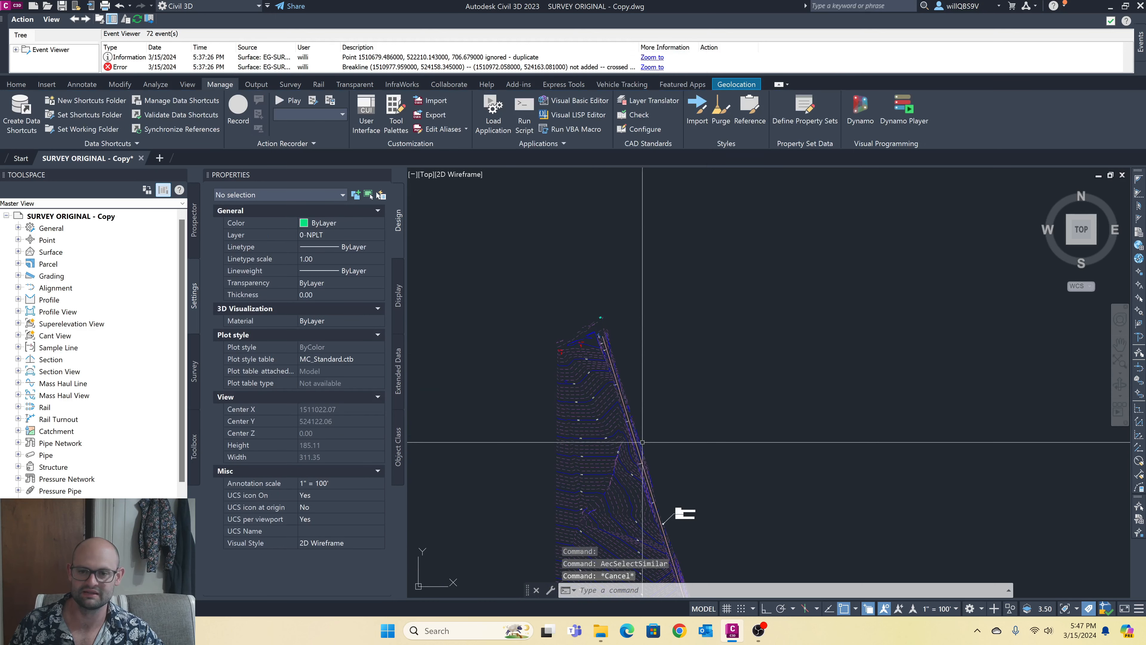
- Check the layers of the DI point at the north end and the TBM#1 survey point, and examine the TBM#1 marker up close
{"action": "left_click", "coordinate": [641, 426]}
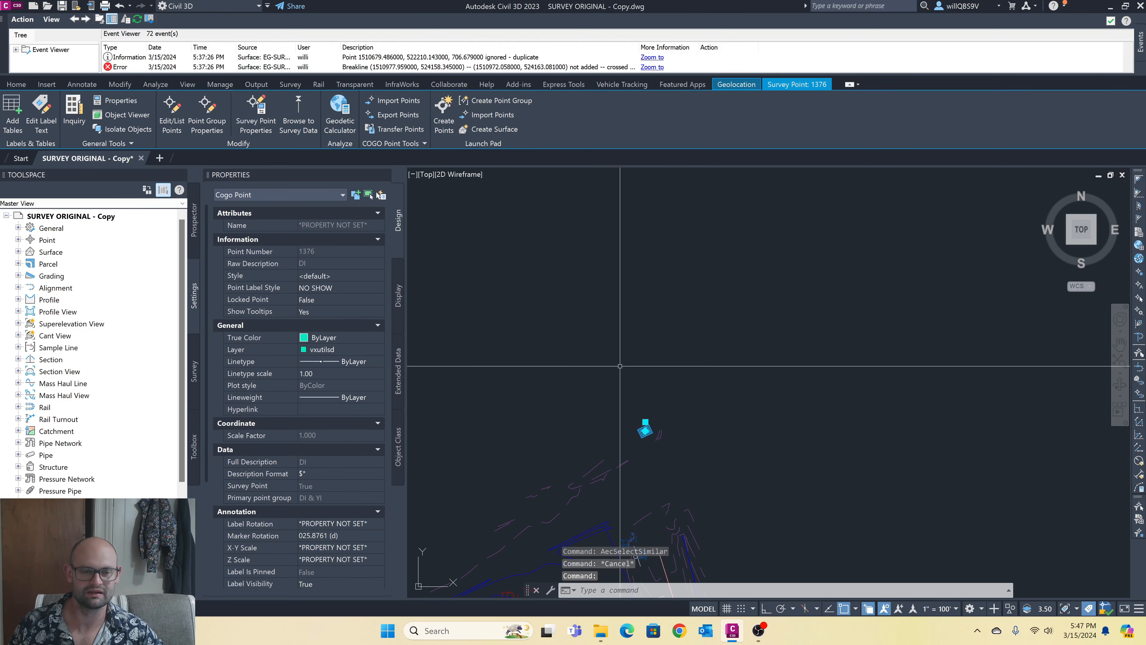
{"action": "scroll", "coordinate": [619, 366], "scroll_direction": "down", "scroll_amount": 2}
{"action": "scroll", "coordinate": [587, 315], "scroll_direction": "down", "scroll_amount": 4}
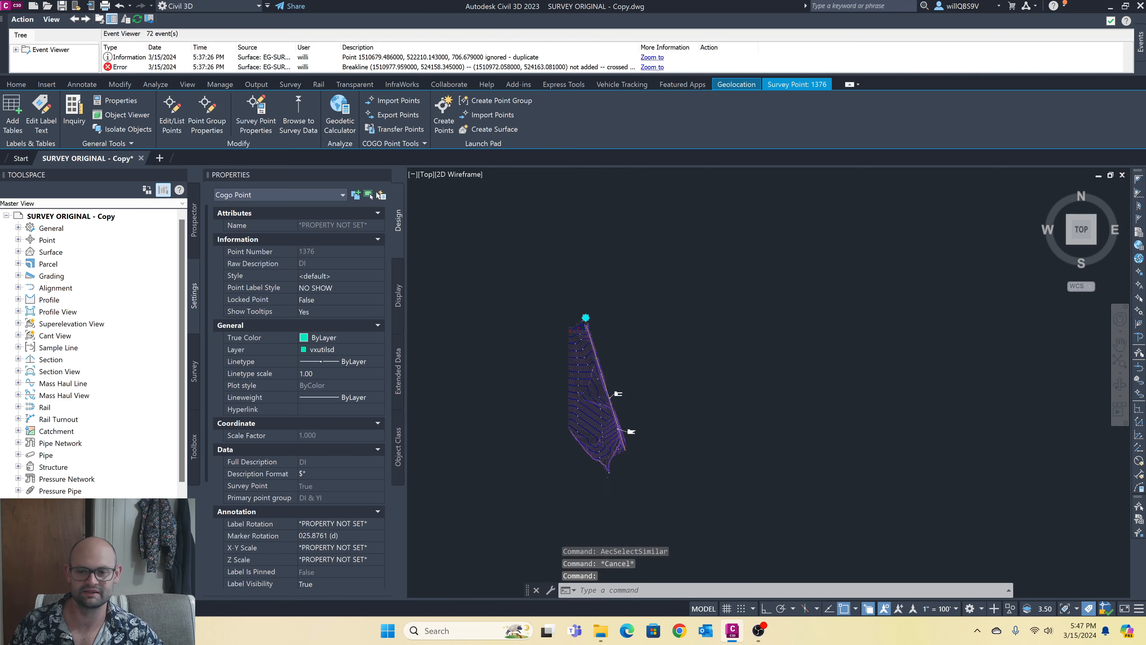
{"action": "scroll", "coordinate": [641, 435], "scroll_direction": "up", "scroll_amount": 6}
{"action": "key", "text": "Escape"}
{"action": "left_click", "coordinate": [695, 458]}
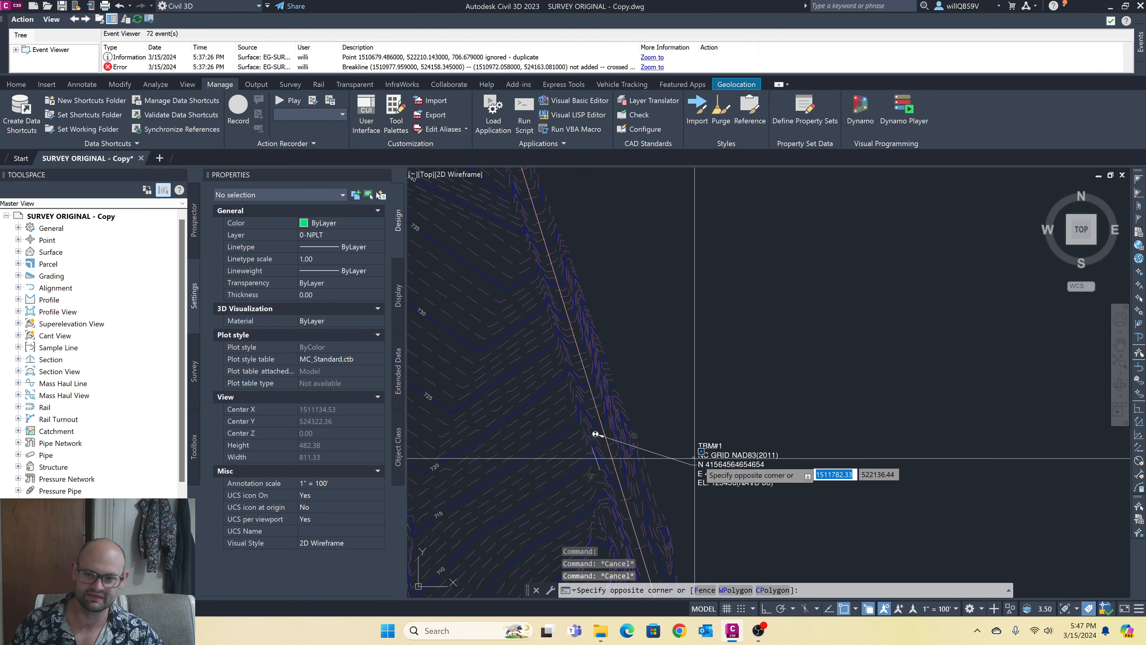
{"action": "key", "text": "Escape"}
{"action": "left_click", "coordinate": [706, 459]}
{"action": "scroll", "coordinate": [703, 429], "scroll_direction": "down", "scroll_amount": 1}
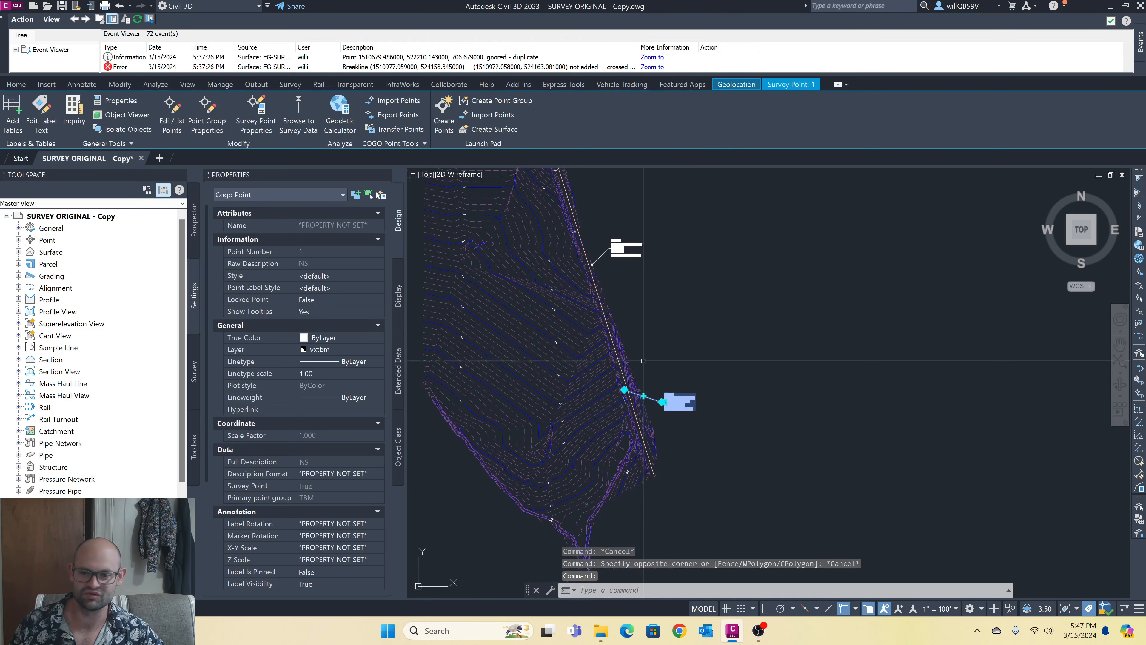
{"action": "scroll", "coordinate": [625, 393], "scroll_direction": "up", "scroll_amount": 8}
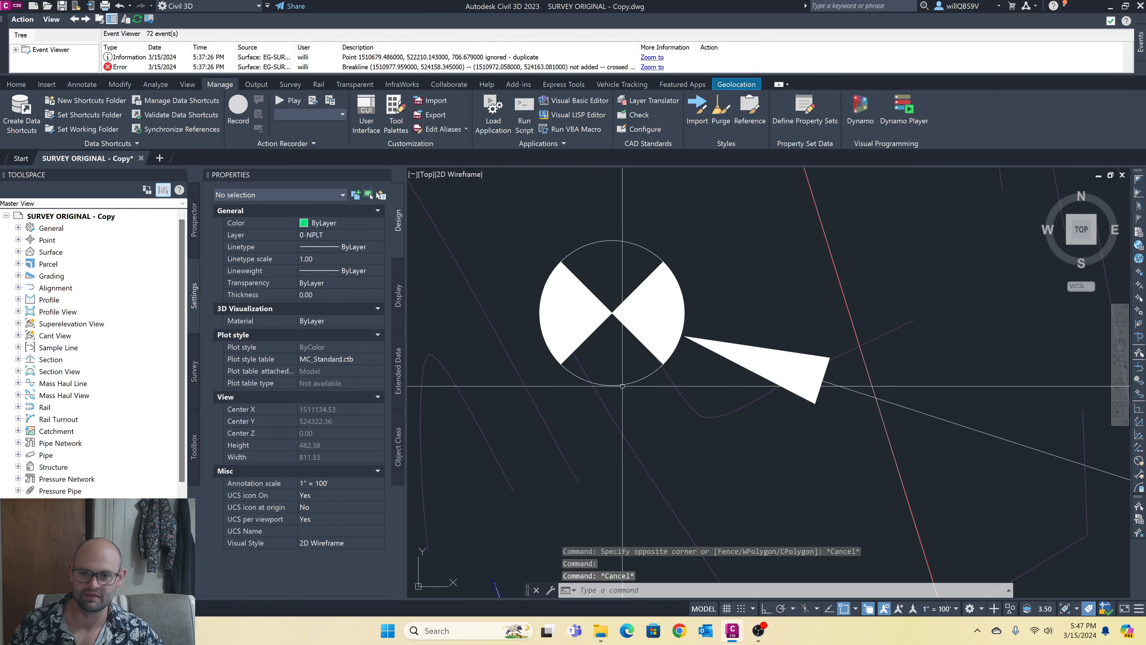
- Move the TBM#1 survey point and the short line at the site's southern tip to the V-SURV-MISC layer
{"action": "scroll", "coordinate": [650, 316], "scroll_direction": "down", "scroll_amount": 5}
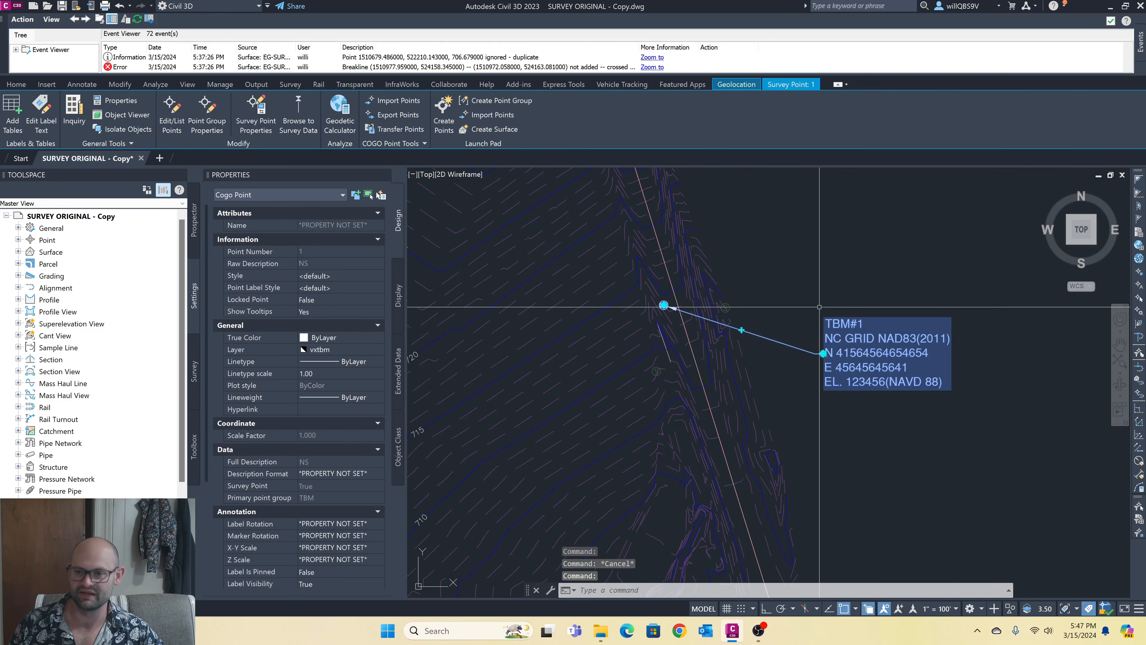
{"action": "scroll", "coordinate": [824, 342], "scroll_direction": "down", "scroll_amount": 4}
{"action": "scroll", "coordinate": [816, 340], "scroll_direction": "up", "scroll_amount": 2}
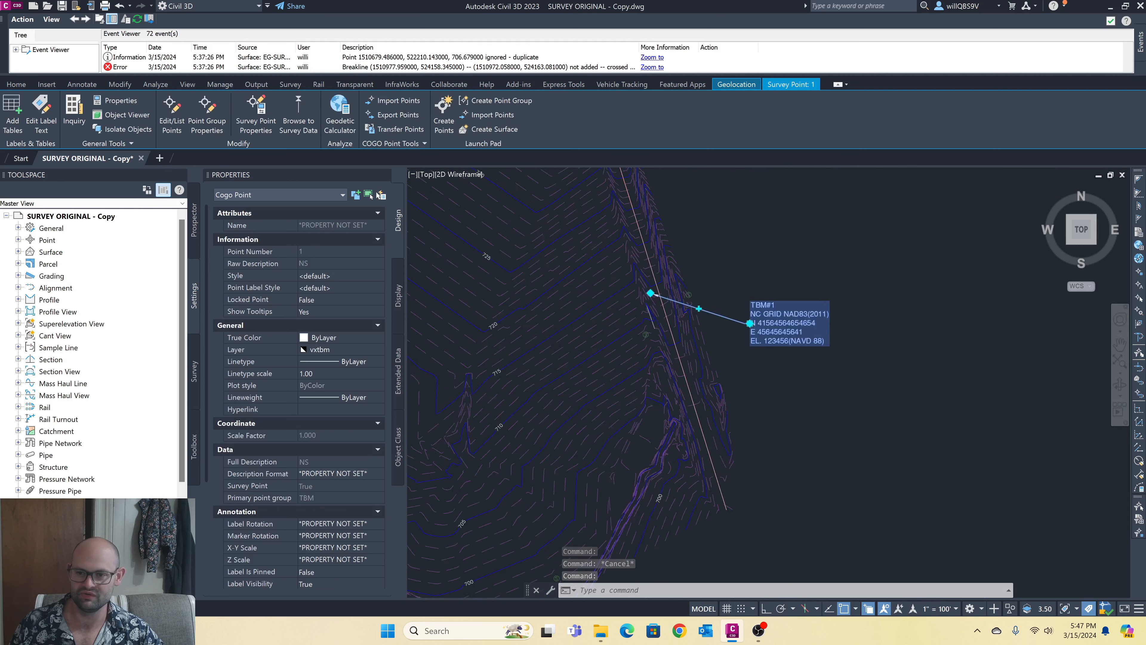
{"action": "scroll", "coordinate": [781, 302], "scroll_direction": "down", "scroll_amount": 4}
{"action": "scroll", "coordinate": [725, 405], "scroll_direction": "up", "scroll_amount": 4}
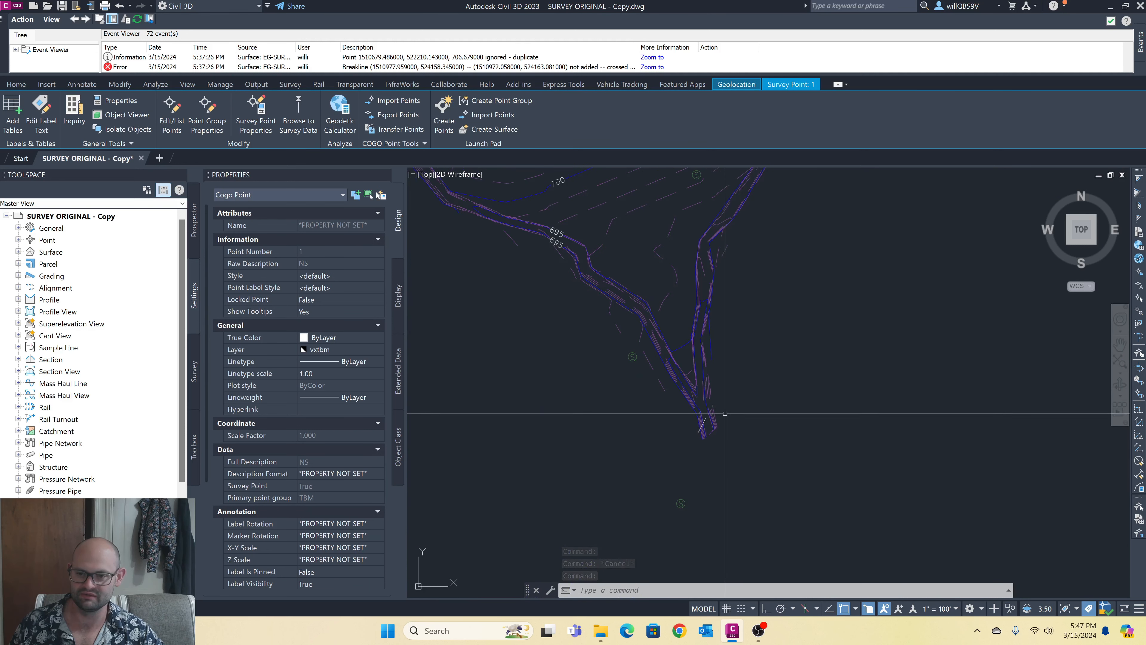
{"action": "left_click", "coordinate": [704, 423]}
{"action": "left_click", "coordinate": [722, 461]}
{"action": "scroll", "coordinate": [674, 384], "scroll_direction": "down", "scroll_amount": 3}
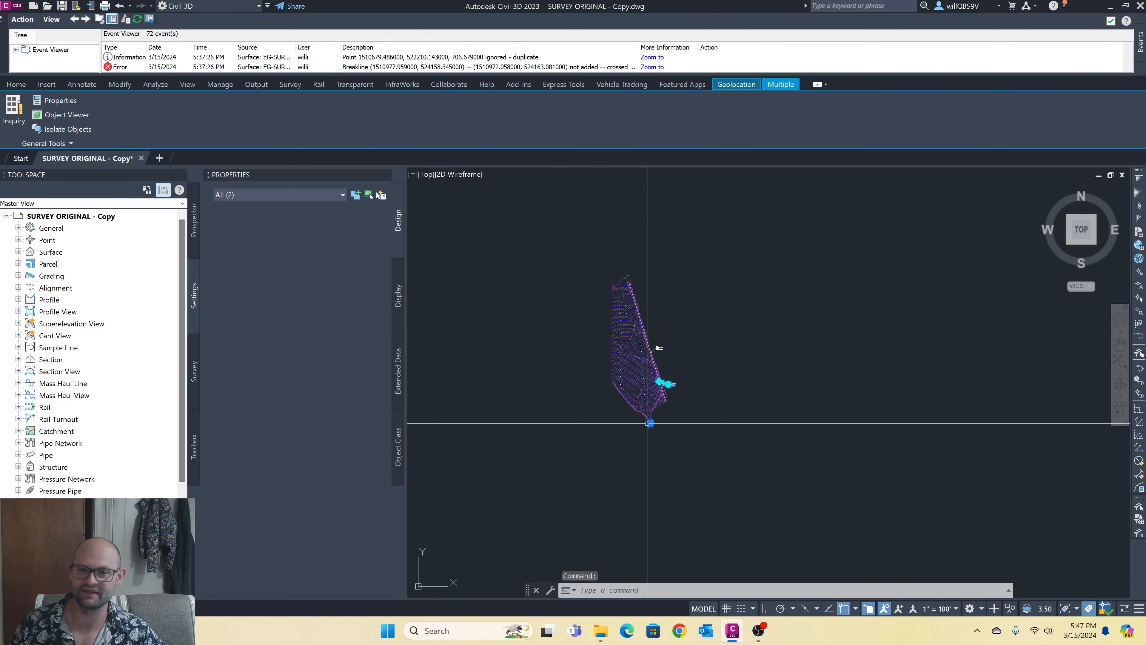
{"action": "left_click", "coordinate": [281, 197]}
{"action": "left_click", "coordinate": [281, 197]}
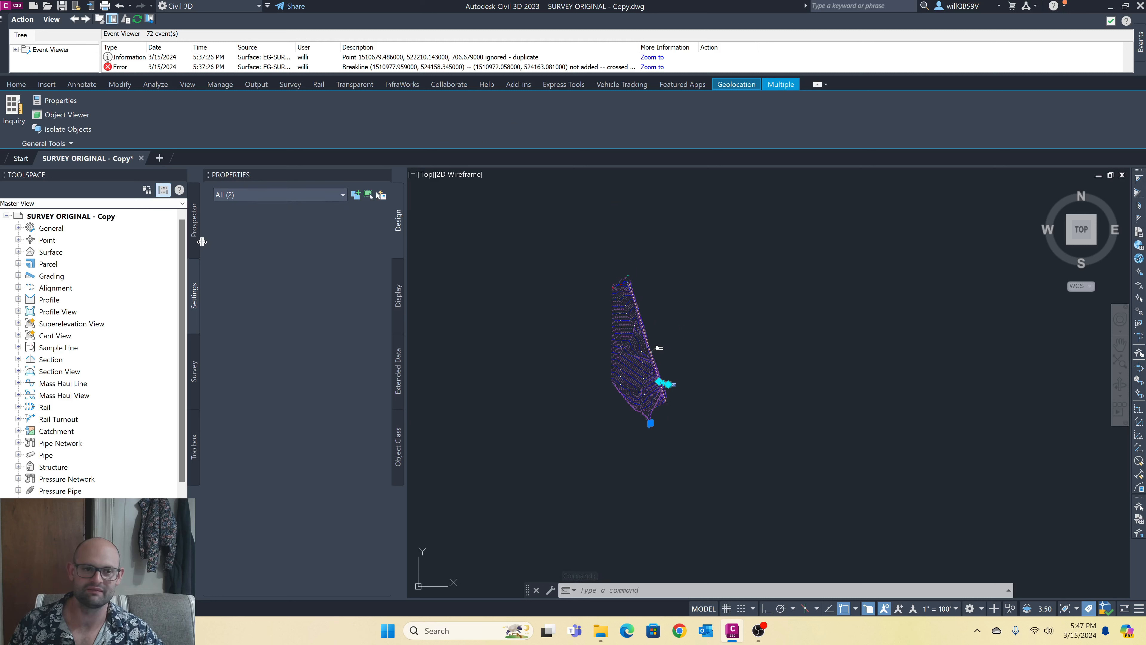
{"action": "left_click", "coordinate": [22, 87]}
{"action": "left_click", "coordinate": [795, 99]}
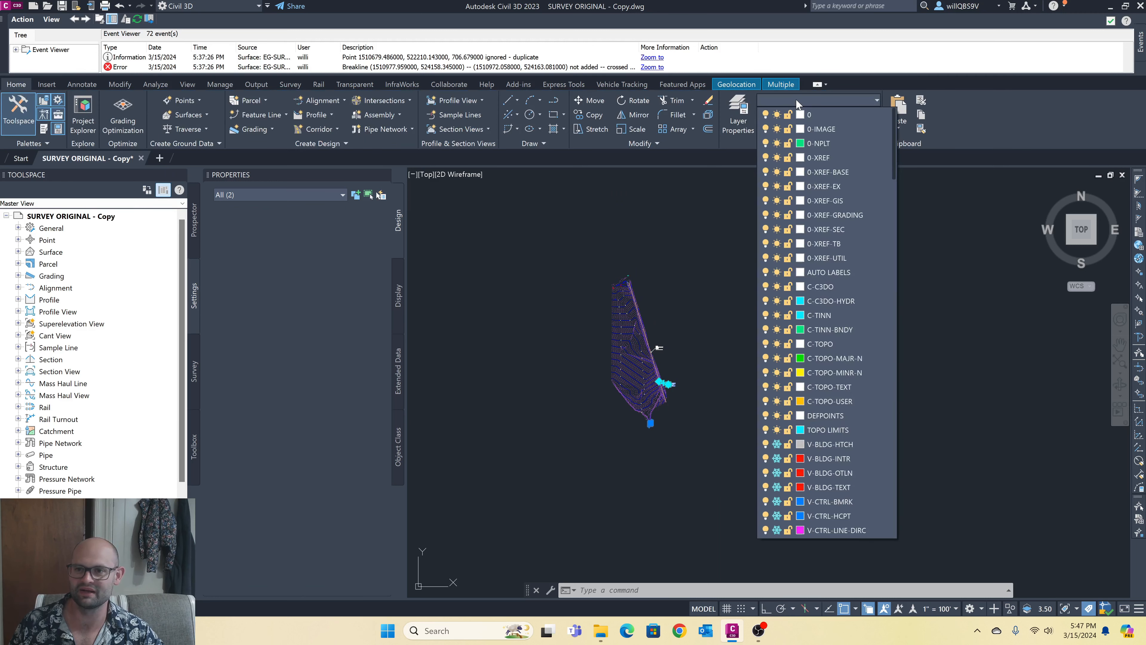
{"action": "scroll", "coordinate": [827, 316], "scroll_direction": "down", "scroll_amount": 15}
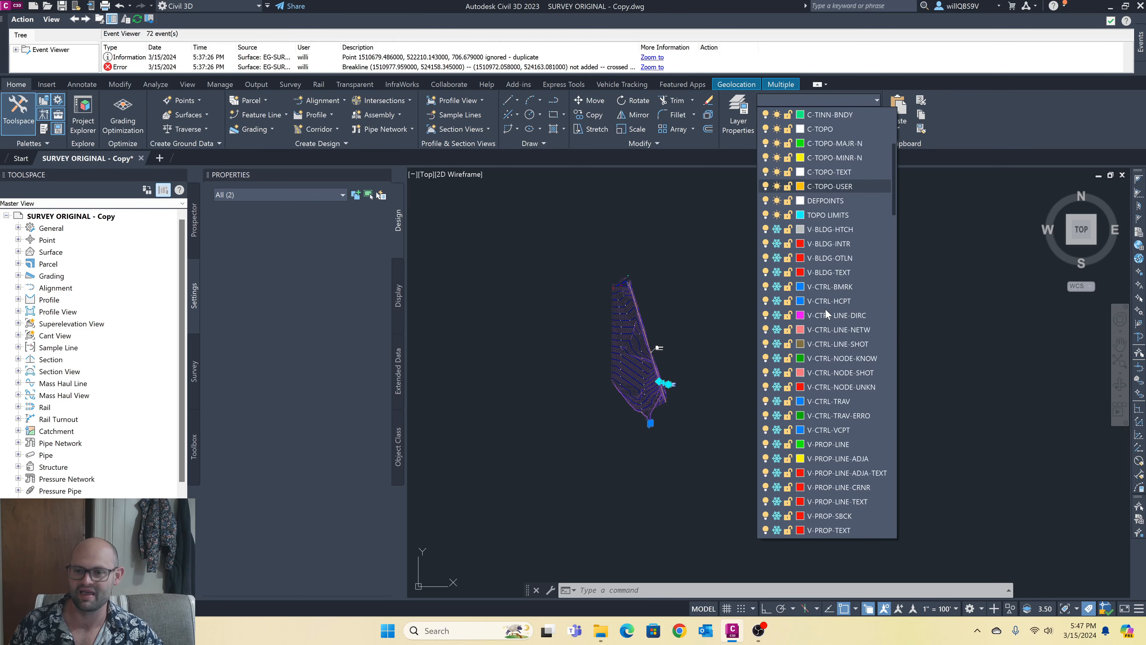
{"action": "scroll", "coordinate": [826, 311], "scroll_direction": "down", "scroll_amount": 2}
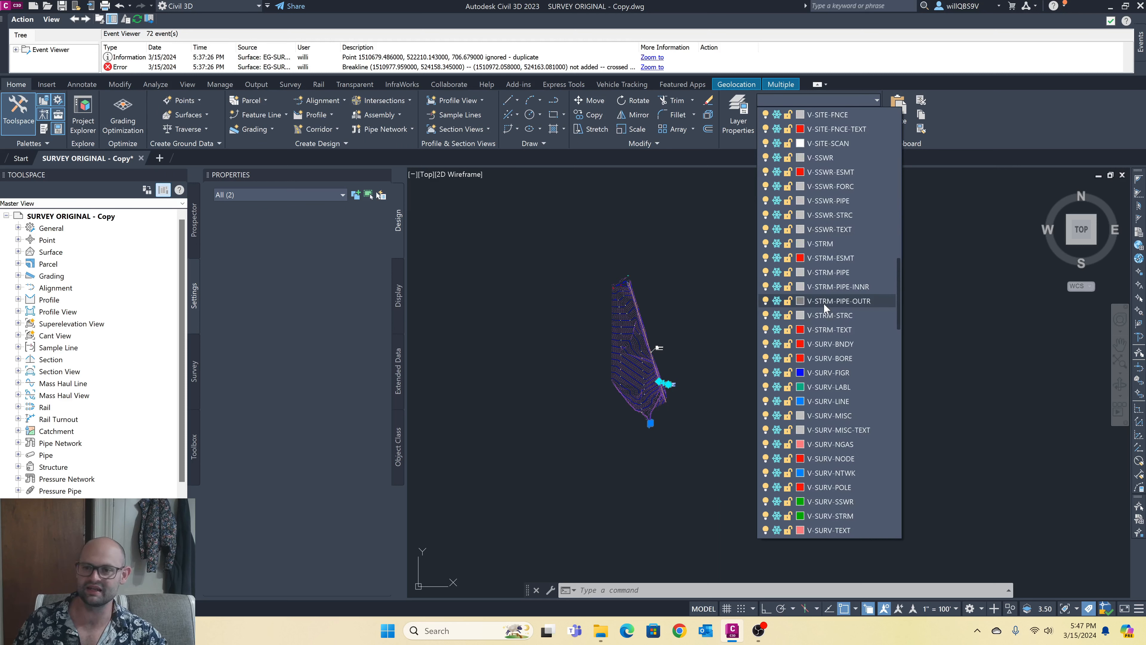
{"action": "scroll", "coordinate": [824, 303], "scroll_direction": "up", "scroll_amount": 3}
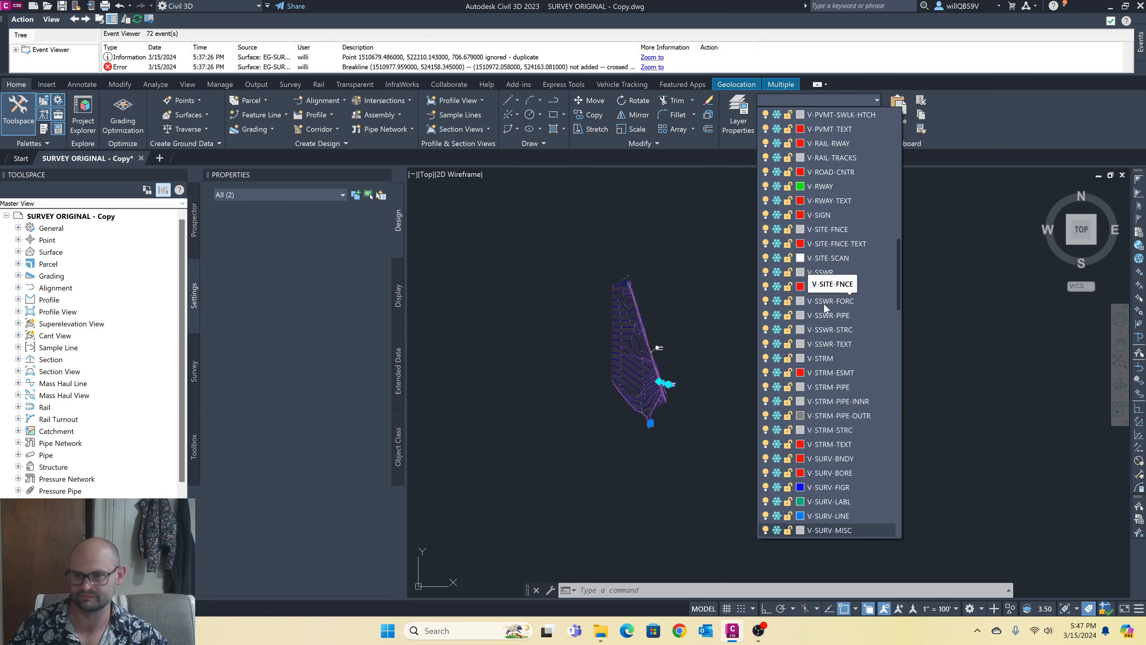
{"action": "left_click", "coordinate": [824, 303]}
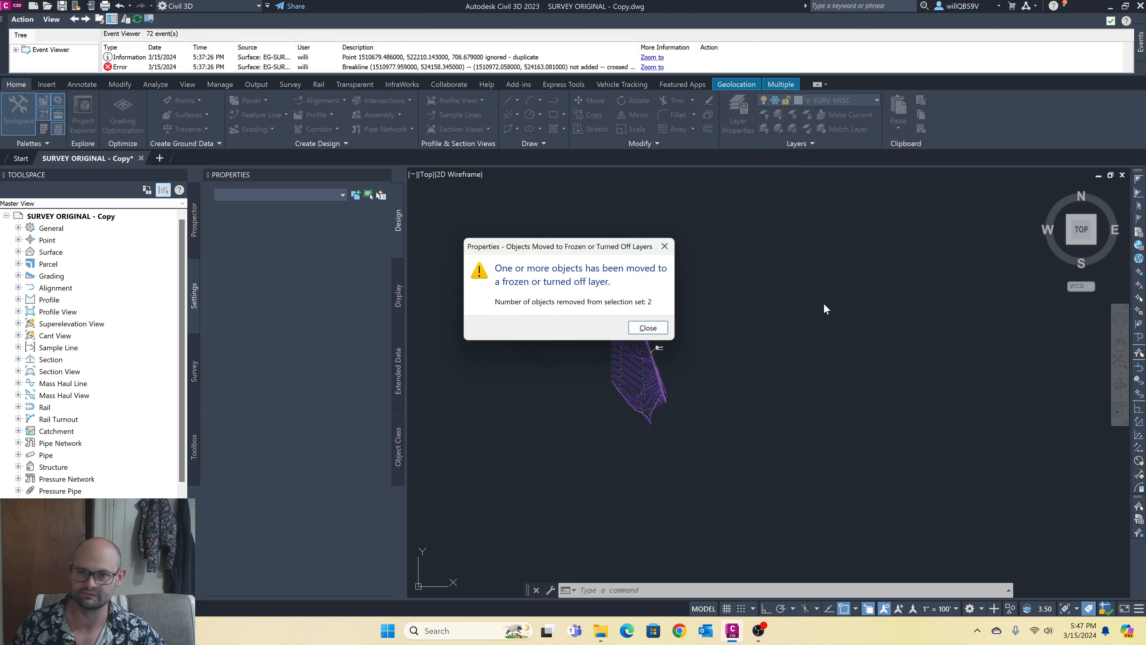
{"action": "left_click", "coordinate": [653, 333]}
- Move the other benchmark survey point, TBM#2 beside the road, to a V-SURV layer
{"action": "left_click", "coordinate": [656, 345]}
{"action": "scroll", "coordinate": [658, 339], "scroll_direction": "up", "scroll_amount": 5}
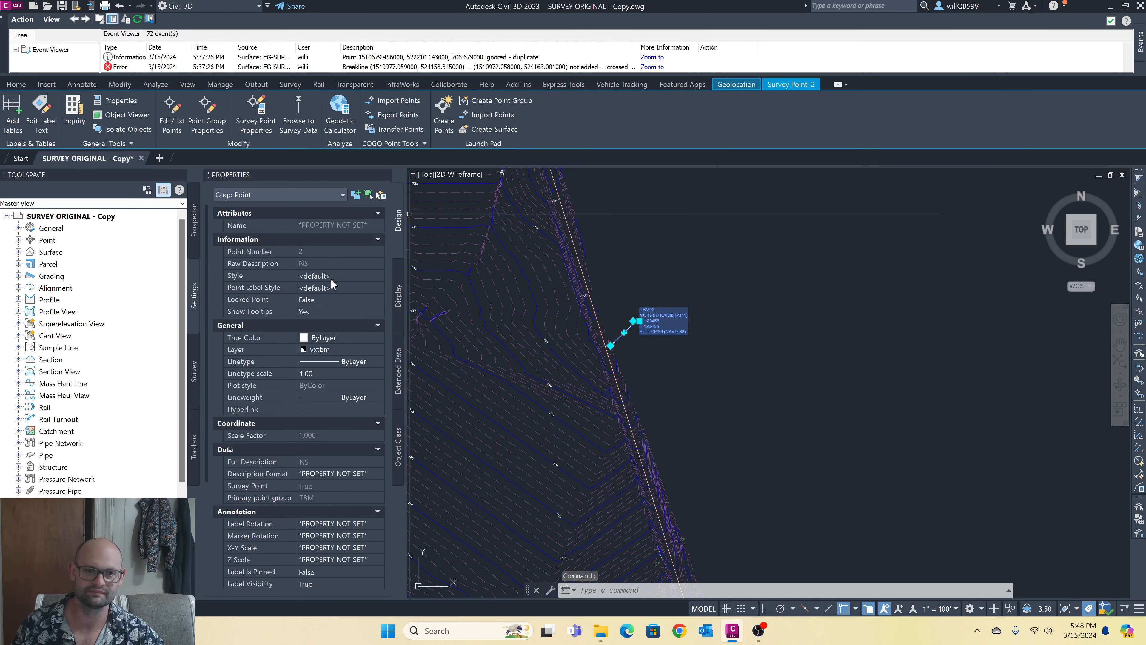
{"action": "left_click", "coordinate": [330, 348]}
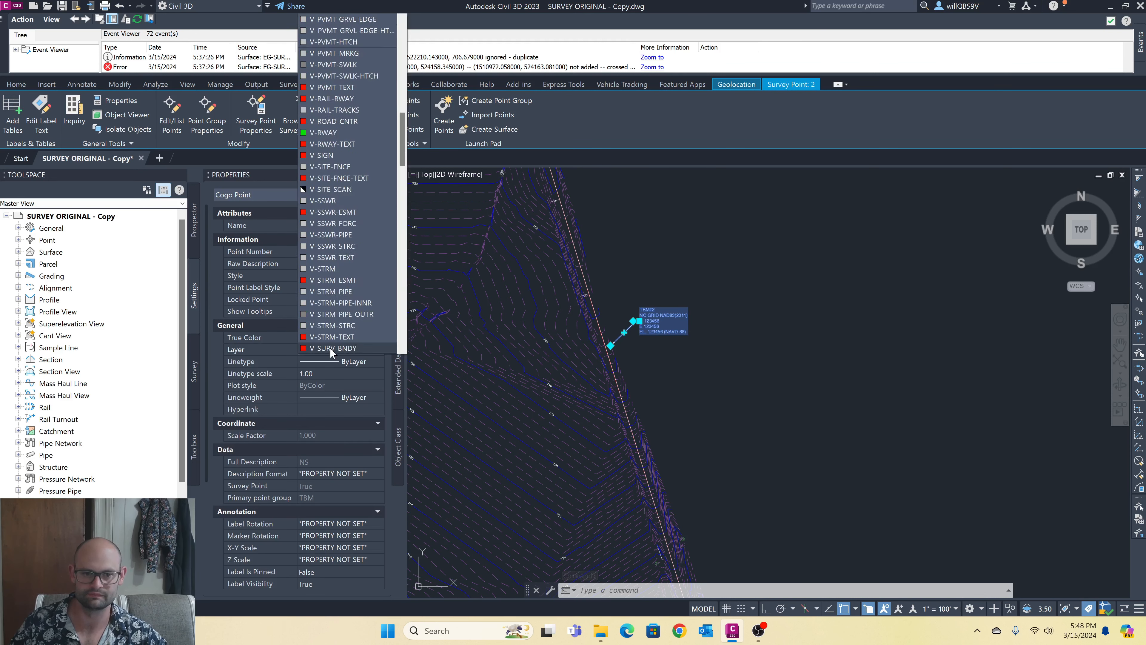
{"action": "scroll", "coordinate": [330, 348], "scroll_direction": "down", "scroll_amount": 2}
{"action": "left_click", "coordinate": [330, 348]}
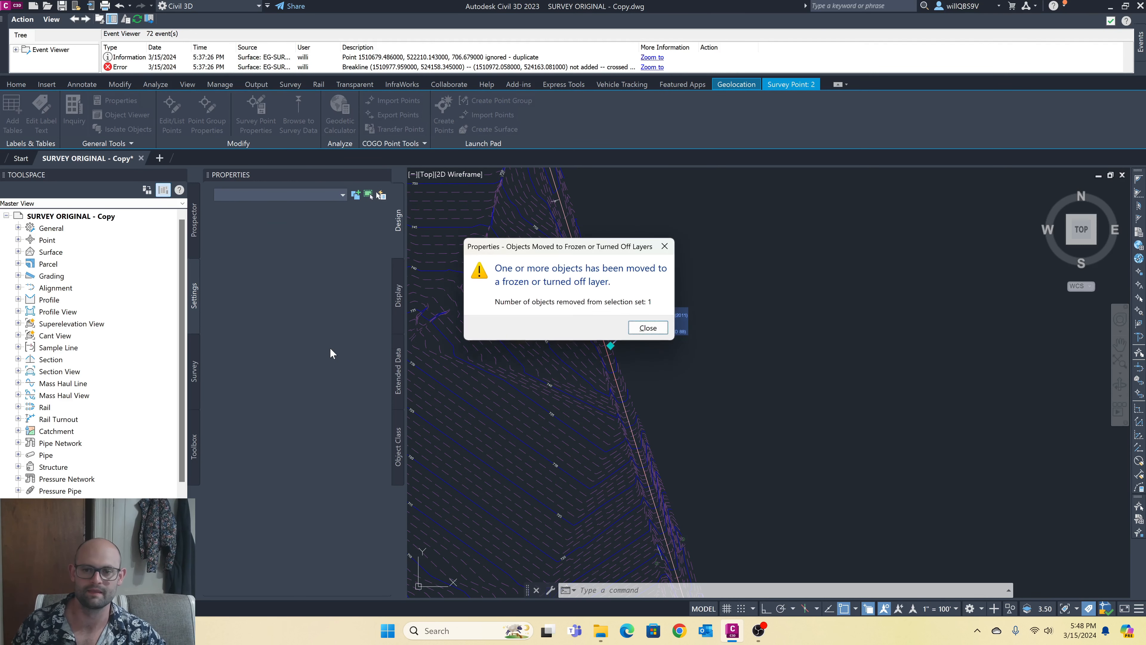
{"action": "left_click", "coordinate": [650, 328]}
{"action": "scroll", "coordinate": [670, 303], "scroll_direction": "down", "scroll_amount": 8}
{"action": "scroll", "coordinate": [671, 302], "scroll_direction": "up", "scroll_amount": 10}
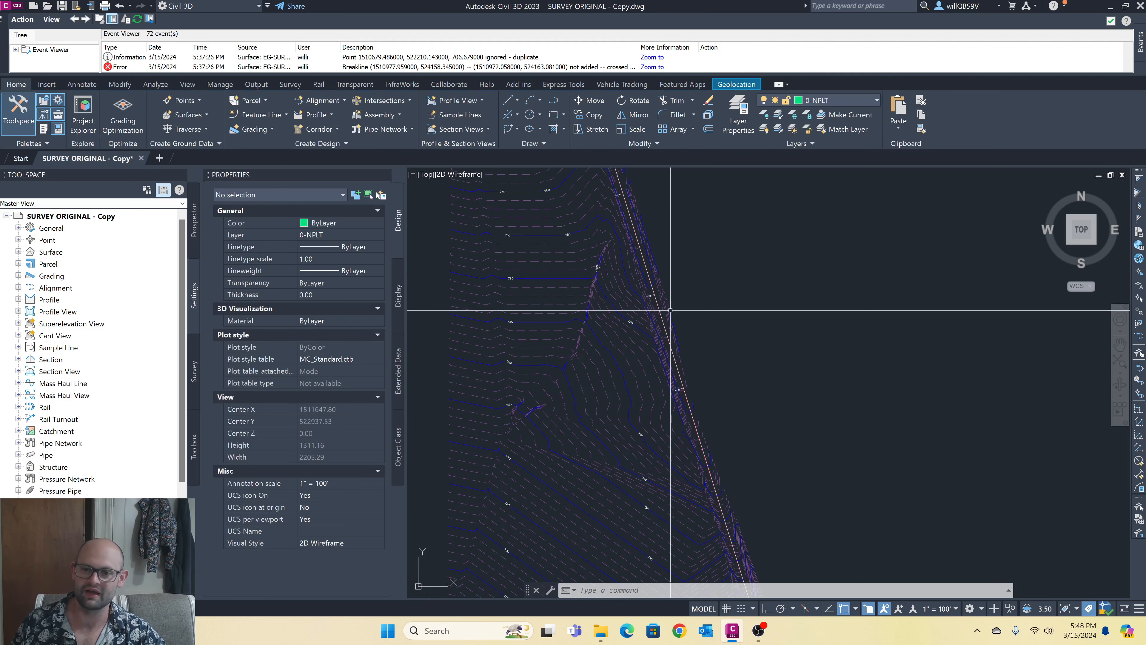